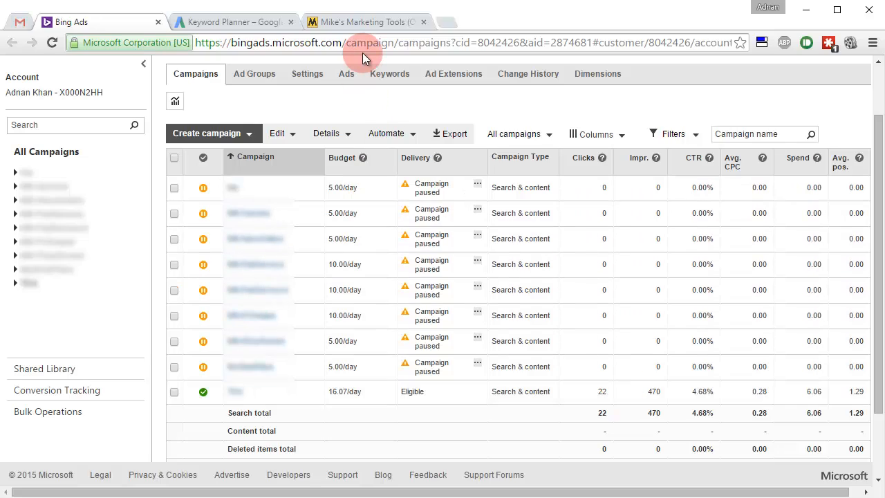
- Search the web for "bing ads intelligence" in a new tab and open the Download Bing Ads Intelligence page
{"action": "key", "text": "ctrl+t"}
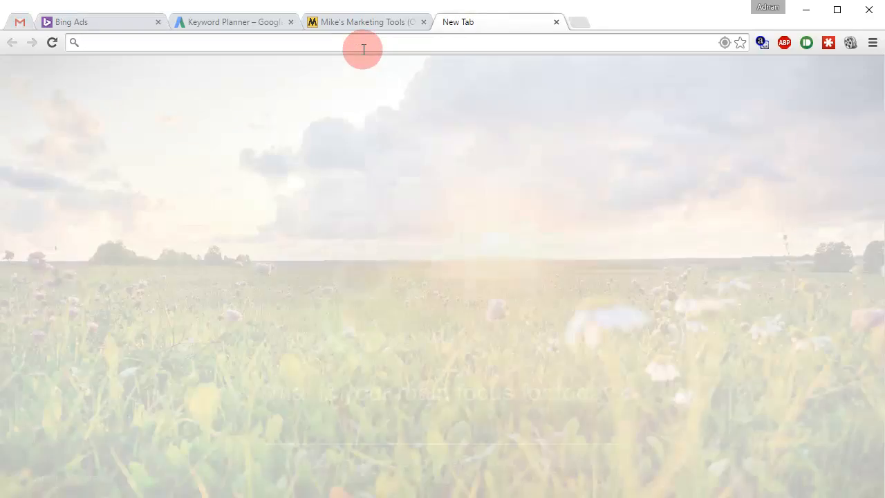
{"action": "type", "text": "bing ads int"}
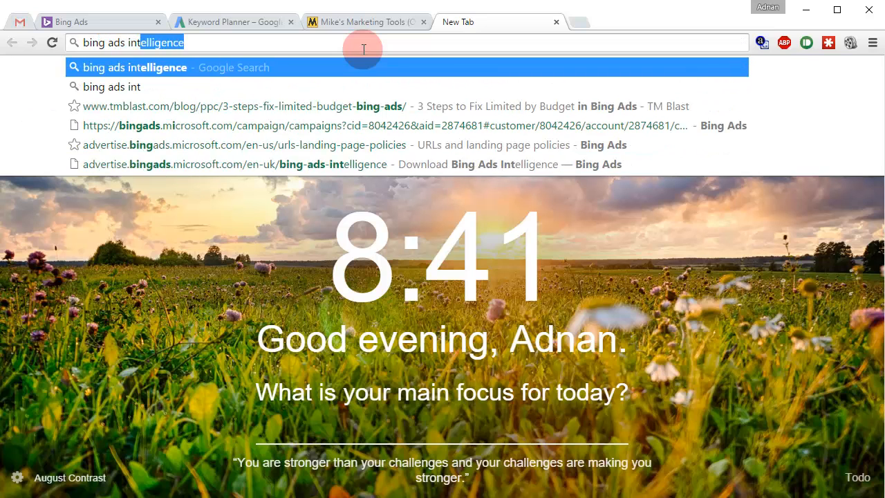
{"action": "key", "text": "Return"}
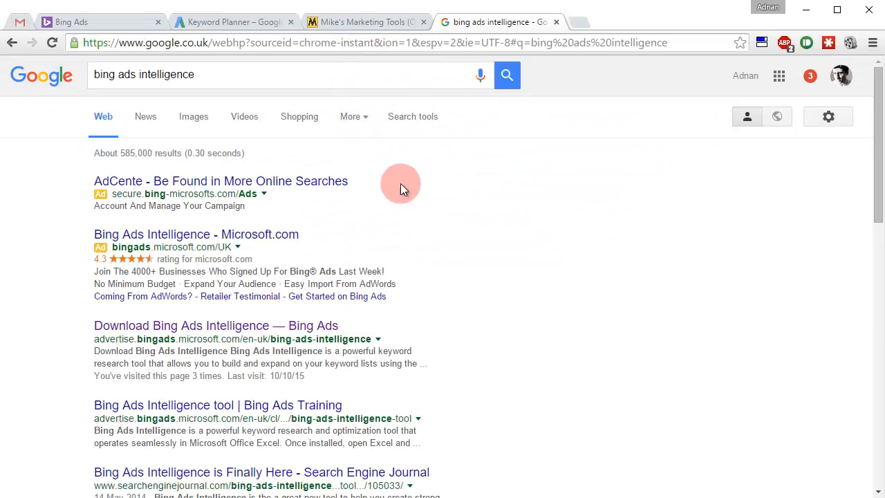
{"action": "left_click", "coordinate": [295, 326]}
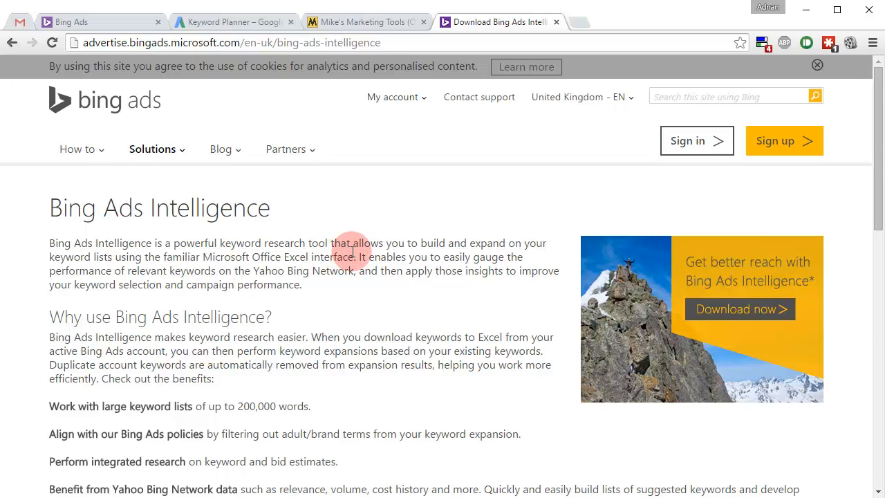
- Download the Bing Ads Intelligence setup file from the product page
{"action": "scroll", "coordinate": [354, 253], "scroll_direction": "down", "scroll_amount": 7}
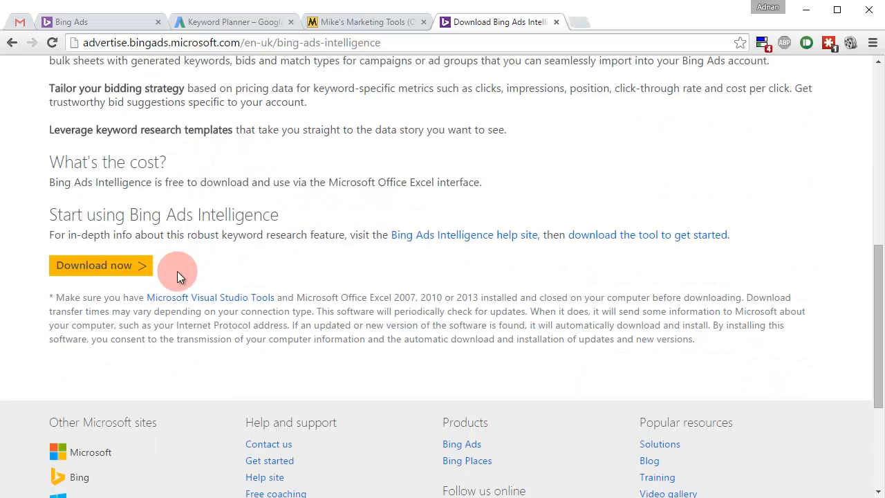
{"action": "left_click", "coordinate": [122, 266]}
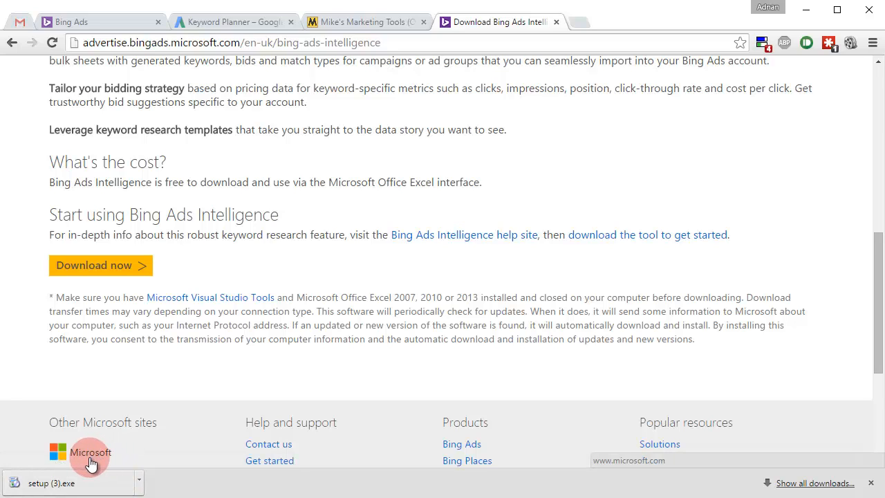
{"action": "left_click", "coordinate": [89, 459]}
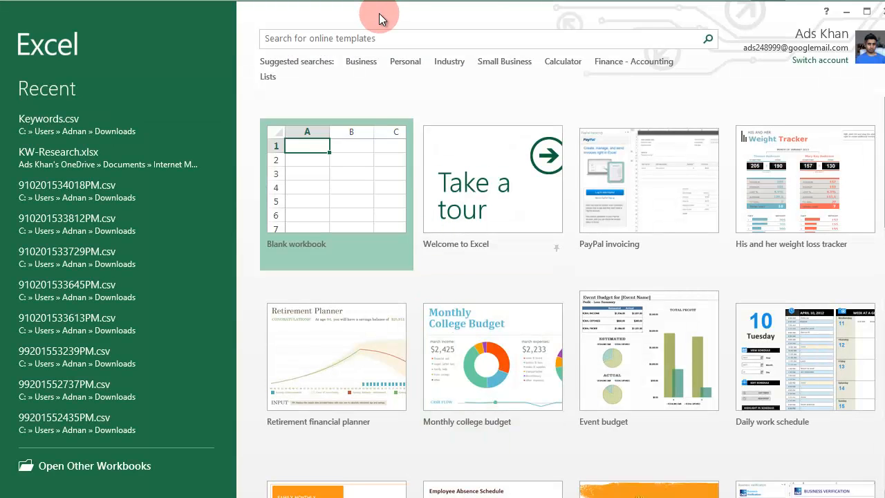
- Switch to Excel, create a blank workbook and show the Bing Ads Intelligence add-in's tools
{"action": "left_click", "coordinate": [342, 186]}
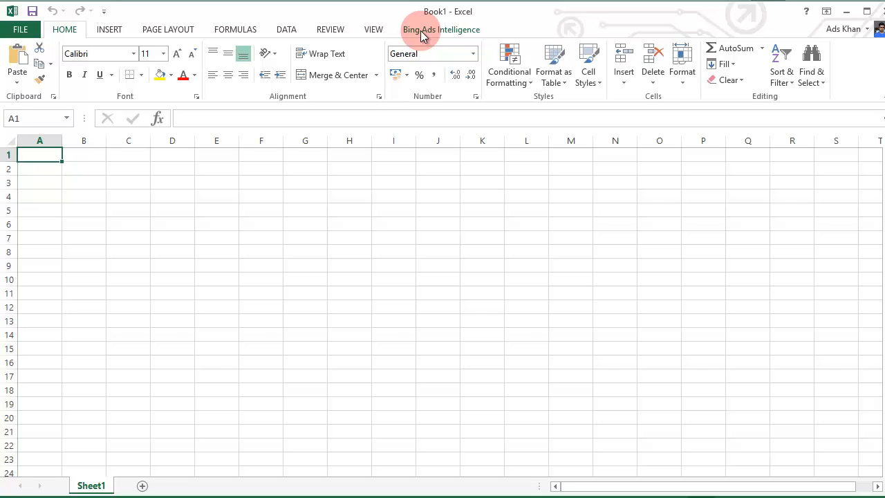
{"action": "left_click", "coordinate": [423, 30]}
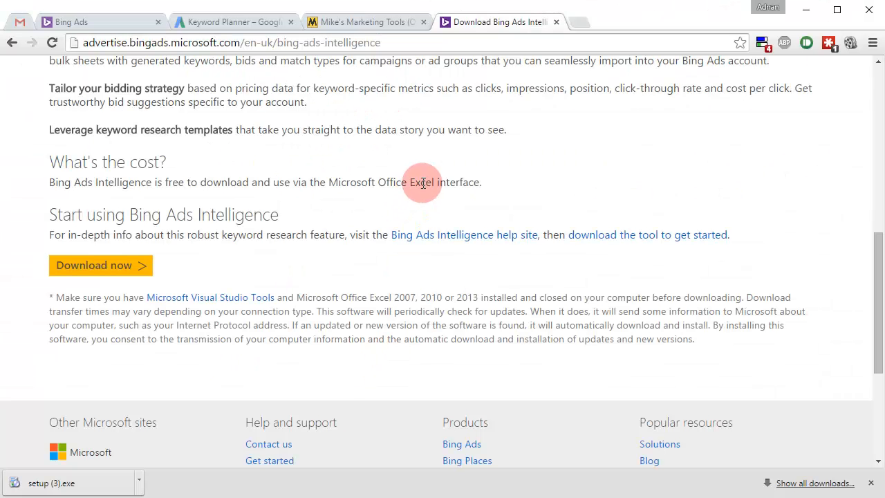
- Switch to the browser and search the web for "google keyword planner" in a new tab
{"action": "left_click", "coordinate": [358, 43]}
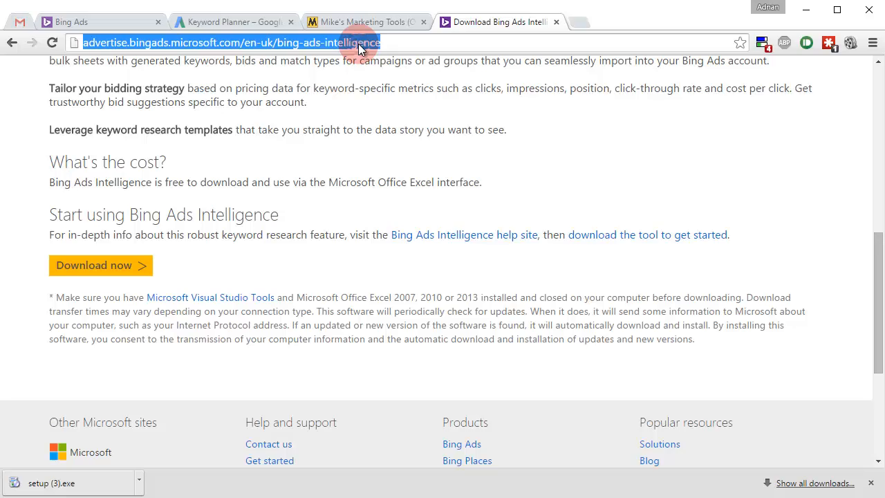
{"action": "key", "text": "ctrl+t"}
{"action": "type", "text": "keywot"}
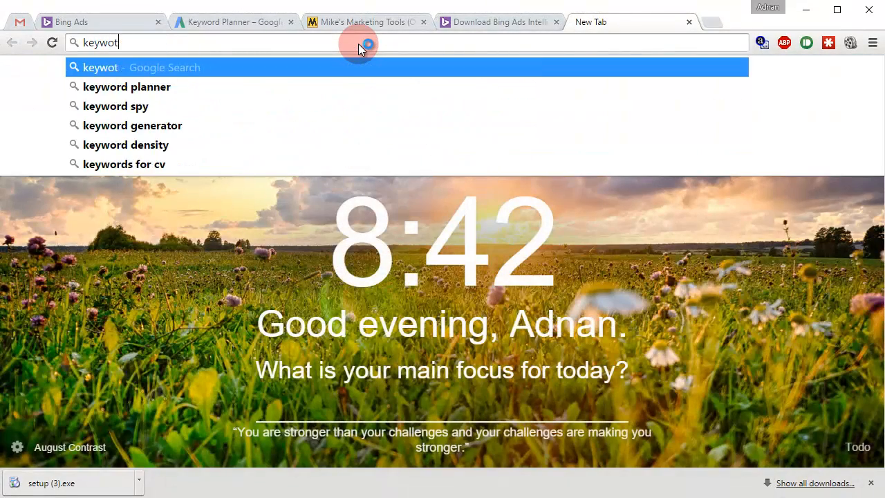
{"action": "key", "text": "BackSpace"}
{"action": "type", "text": "rd planner"}
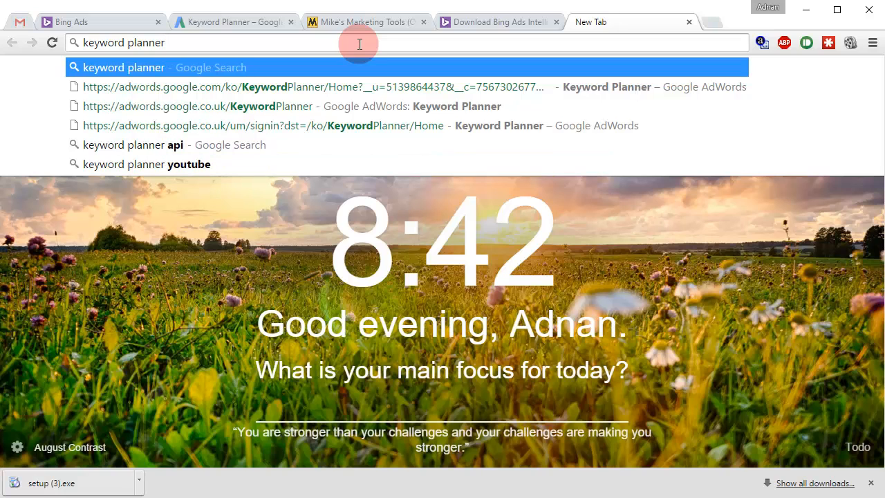
{"action": "key", "text": "Home"}
{"action": "type", "text": "google"}
{"action": "key", "text": "Return"}
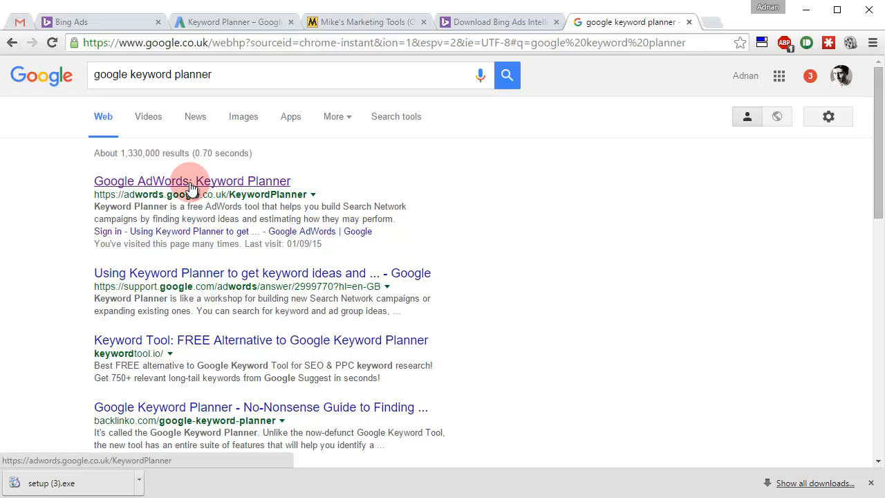
- Sign in to AdWords through the Google AdWords: Keyword Planner result and close the older Keyword Planner tab
{"action": "left_click", "coordinate": [190, 184]}
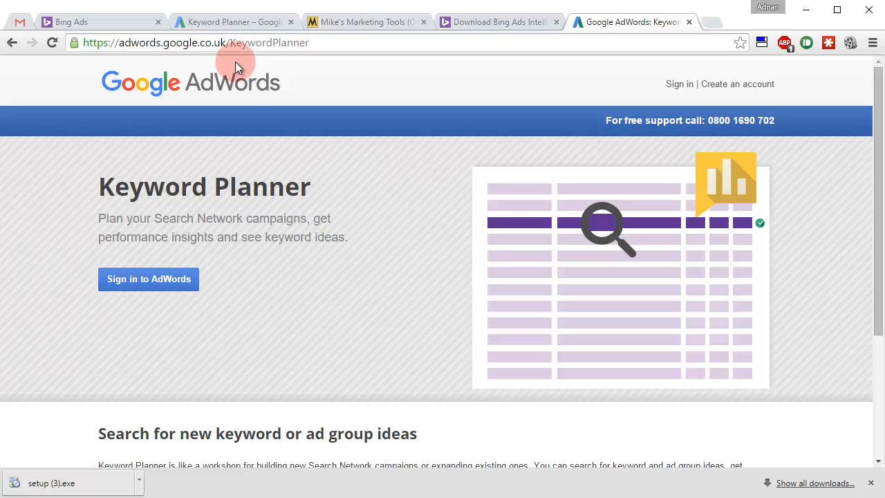
{"action": "left_click", "coordinate": [142, 283]}
{"action": "left_click", "coordinate": [290, 22]}
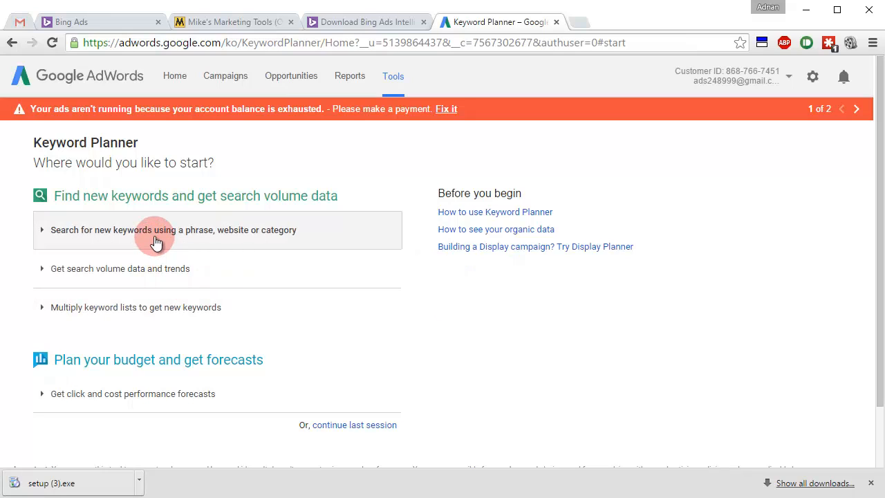
- Start a new keyword search for the phrases "how to lose weight", "lose weight fast", "belly fat exercises" and "exercises for belly fat"
{"action": "left_click", "coordinate": [153, 238]}
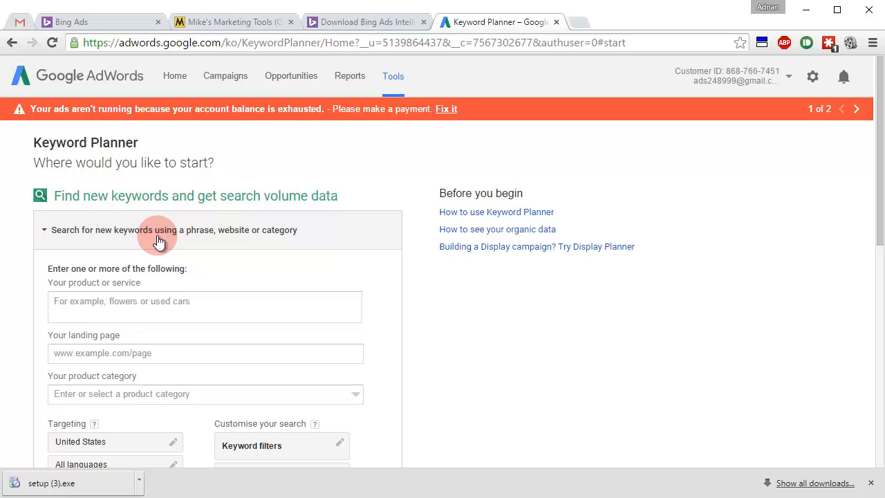
{"action": "left_click", "coordinate": [196, 302]}
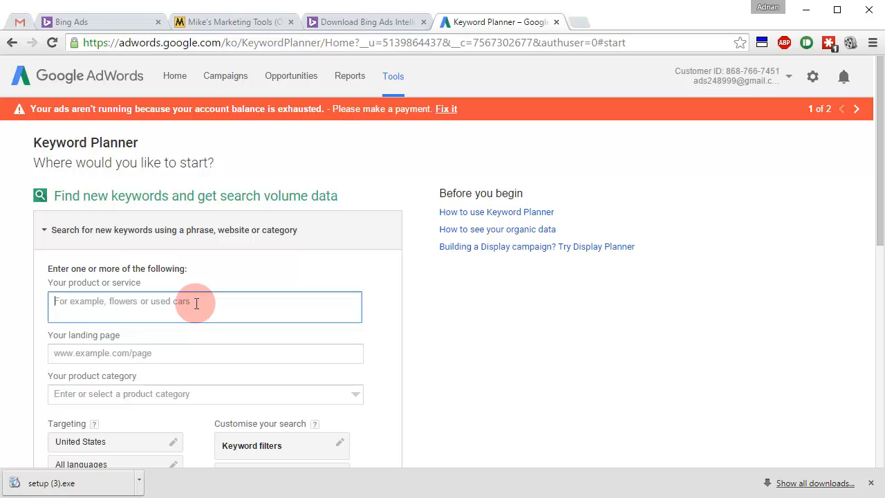
{"action": "type", "text": "how to lose weight"}
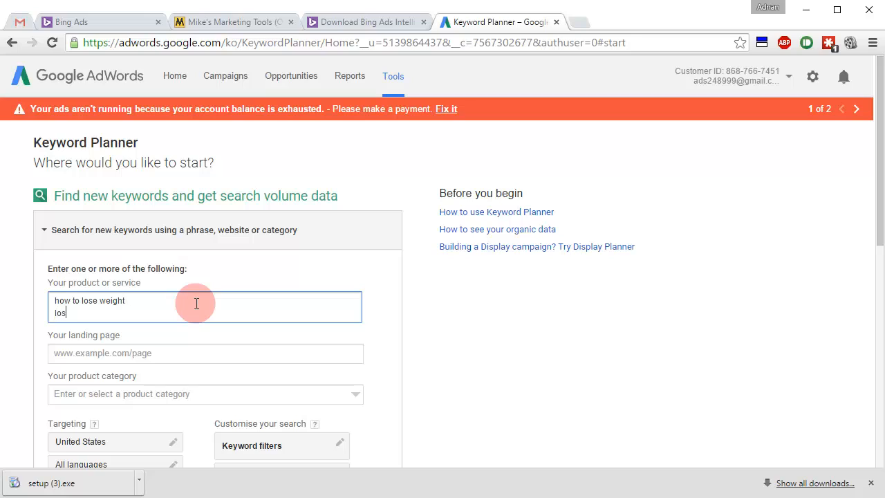
{"action": "key", "text": "Return"}
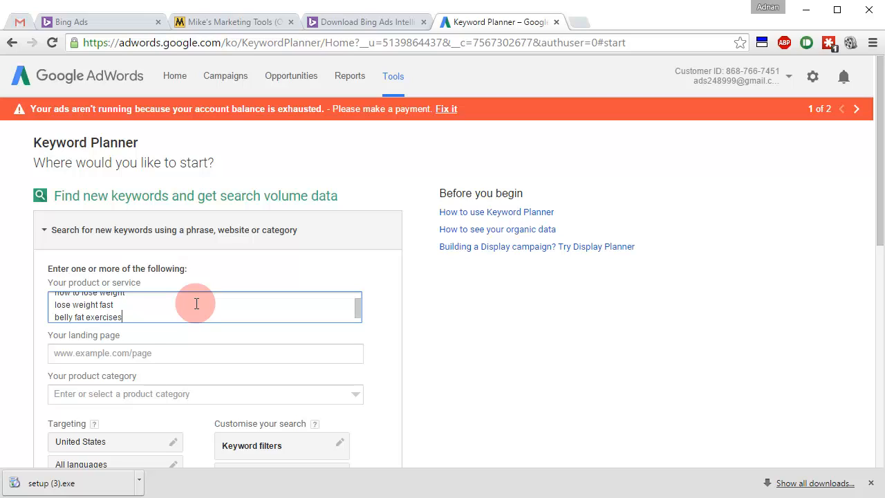
{"action": "type", "text": "belly fat exercises"}
{"action": "key", "text": "Return"}
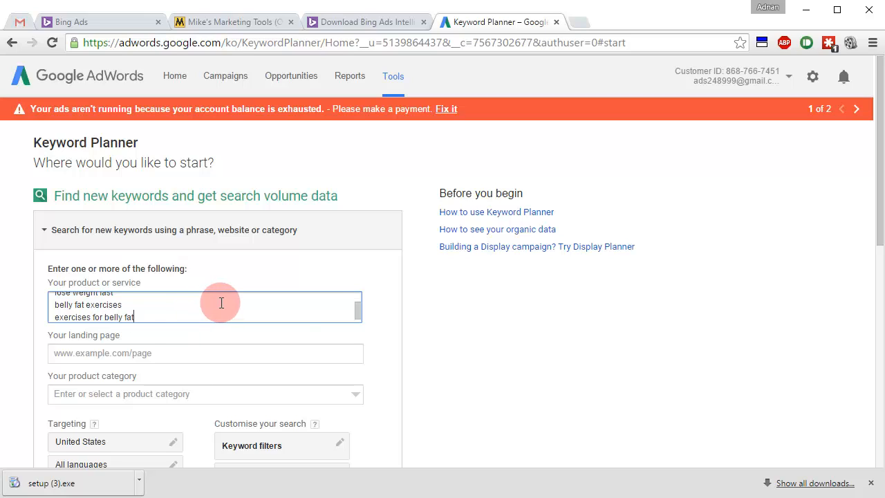
{"action": "scroll", "coordinate": [214, 306], "scroll_direction": "up", "scroll_amount": 2}
{"action": "scroll", "coordinate": [216, 306], "scroll_direction": "down", "scroll_amount": 3}
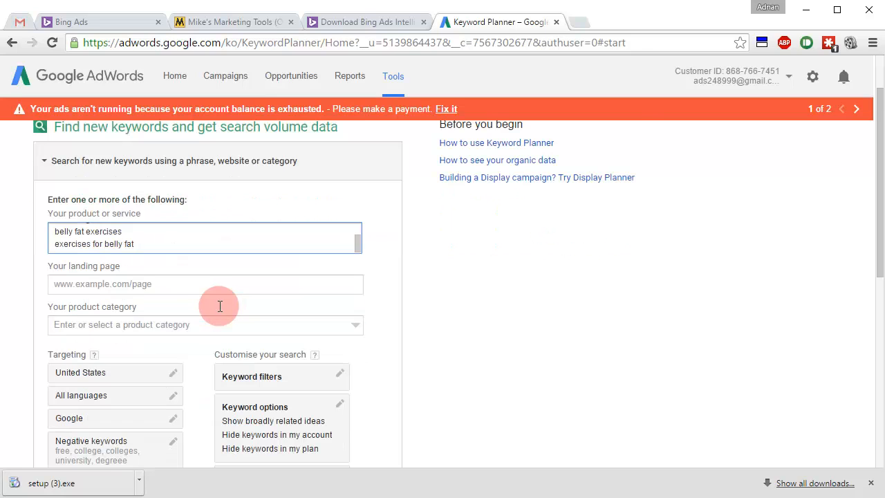
{"action": "scroll", "coordinate": [387, 275], "scroll_direction": "up", "scroll_amount": 2}
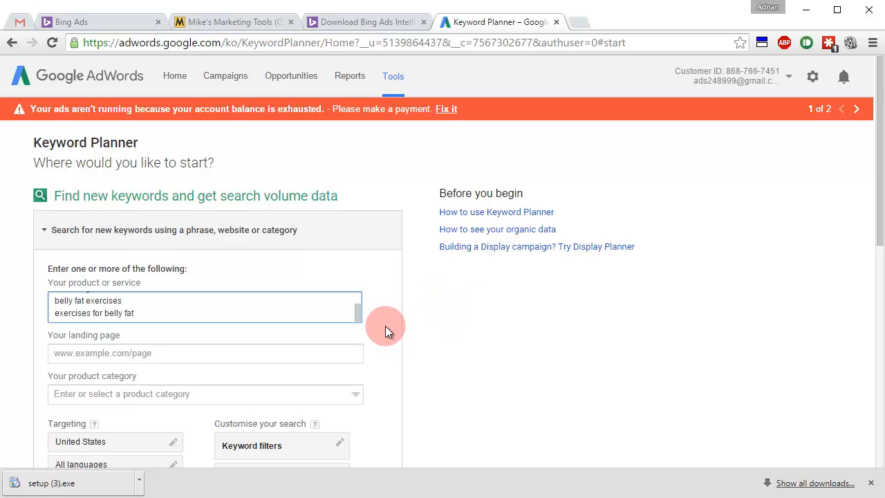
{"action": "left_click", "coordinate": [489, 342]}
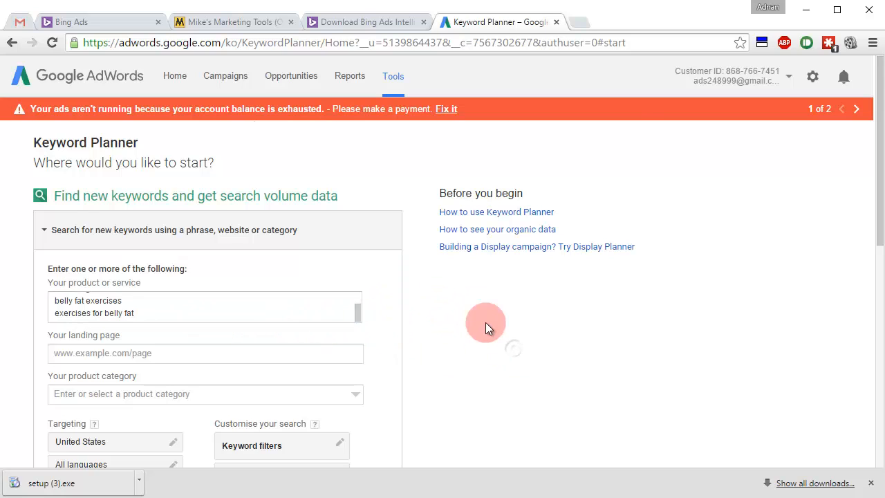
- Set the keyword filter to average monthly searches of at least 500 and save it
{"action": "scroll", "coordinate": [485, 322], "scroll_direction": "down", "scroll_amount": 2}
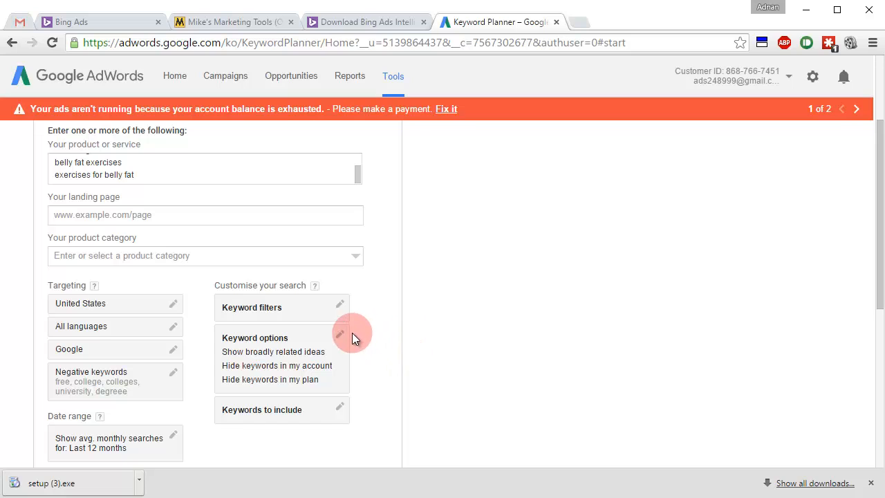
{"action": "left_click", "coordinate": [338, 306]}
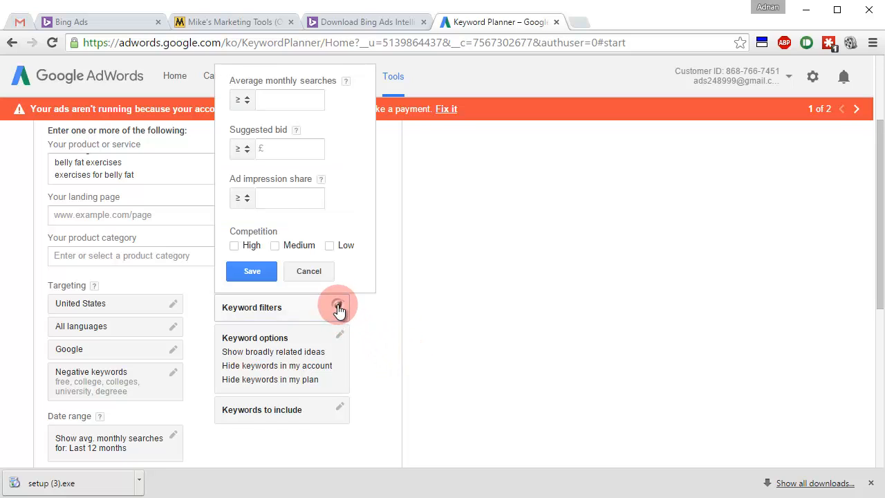
{"action": "left_click", "coordinate": [266, 101]}
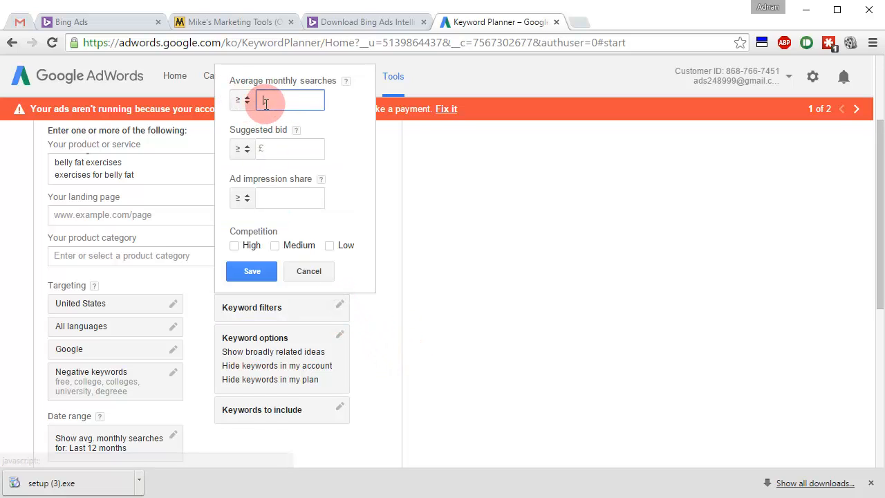
{"action": "type", "text": "500"}
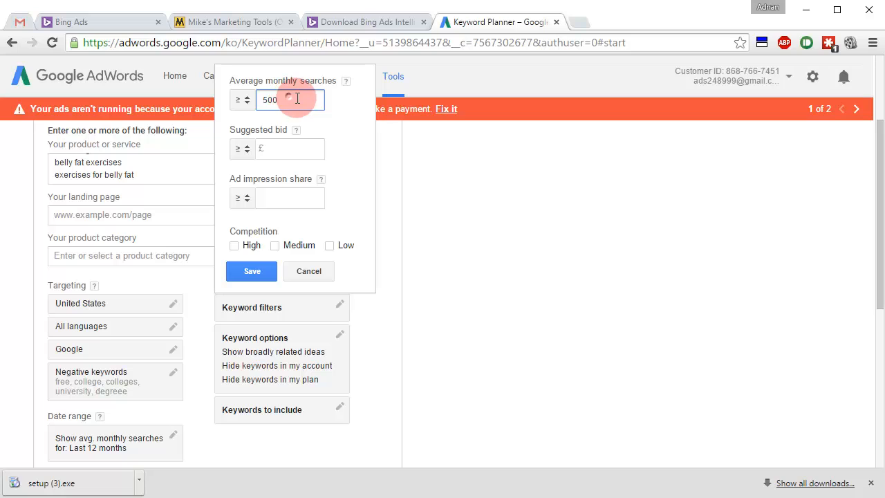
{"action": "left_click", "coordinate": [254, 271]}
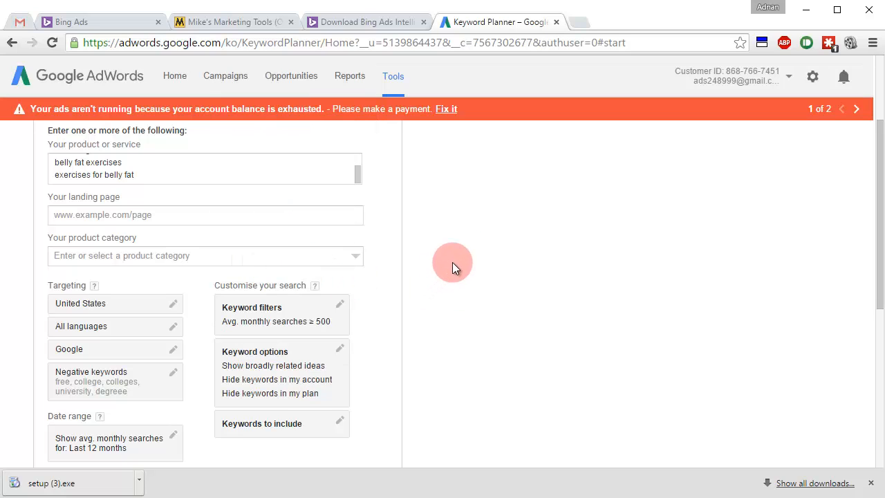
- Get ideas for the entered weight-loss phrases with the current targeting and filter settings
{"action": "scroll", "coordinate": [493, 230], "scroll_direction": "down", "scroll_amount": 1}
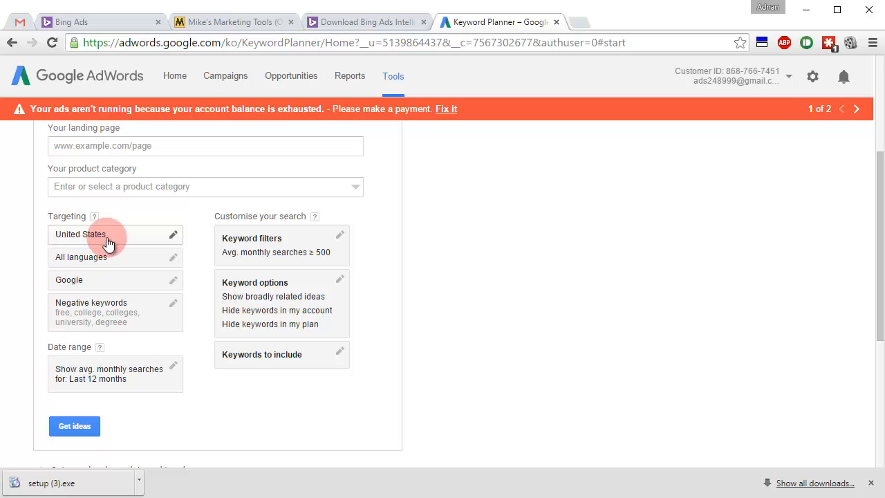
{"action": "left_click", "coordinate": [105, 450]}
{"action": "left_click", "coordinate": [74, 425]}
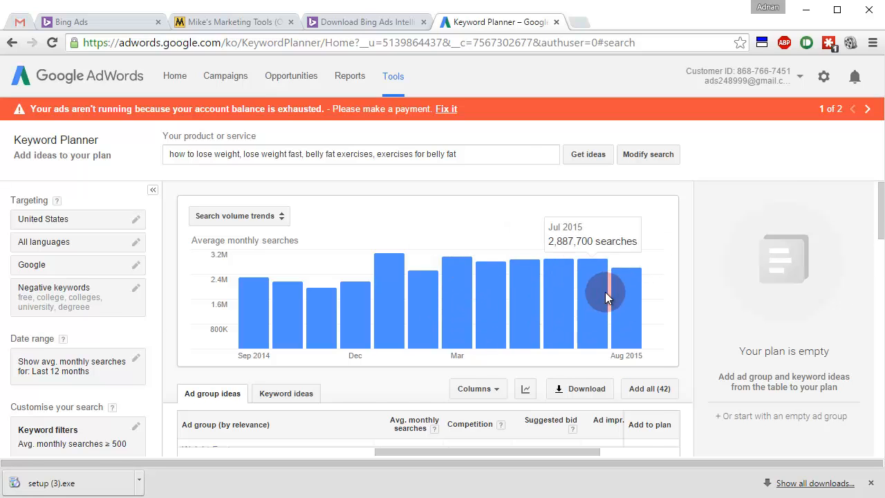
- Show the individual keyword ideas instead of the ad group ideas and add all of them to the plan
{"action": "scroll", "coordinate": [605, 291], "scroll_direction": "down", "scroll_amount": 2}
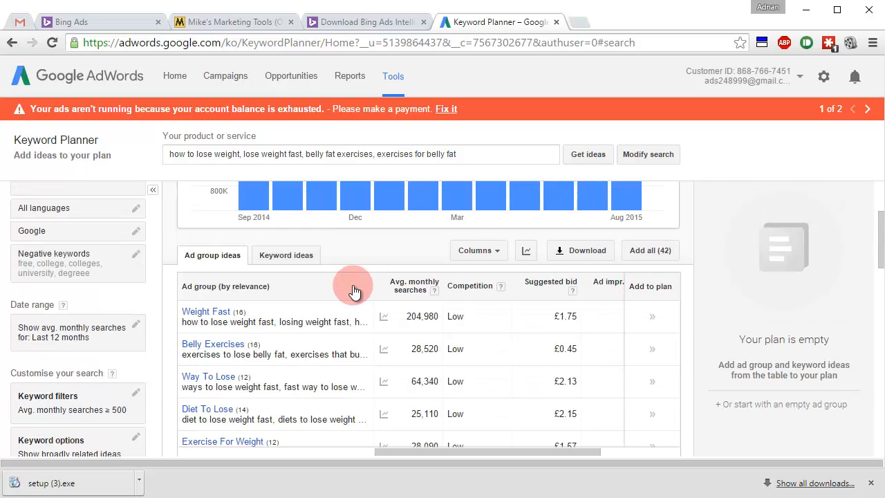
{"action": "left_click", "coordinate": [288, 261]}
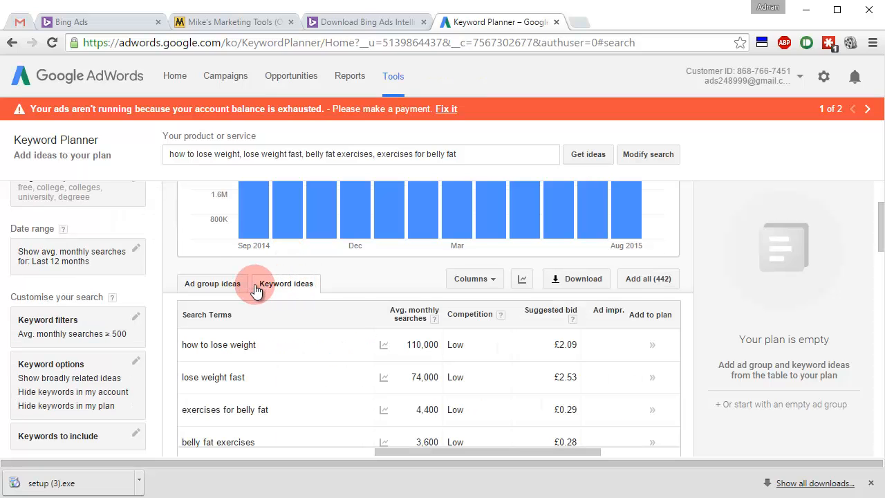
{"action": "scroll", "coordinate": [408, 275], "scroll_direction": "down", "scroll_amount": 1}
{"action": "scroll", "coordinate": [408, 275], "scroll_direction": "up", "scroll_amount": 1}
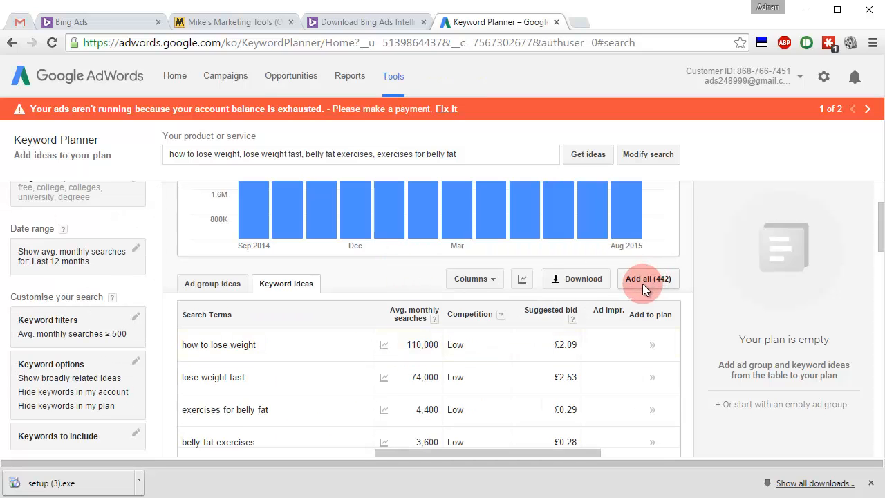
{"action": "left_click", "coordinate": [645, 283]}
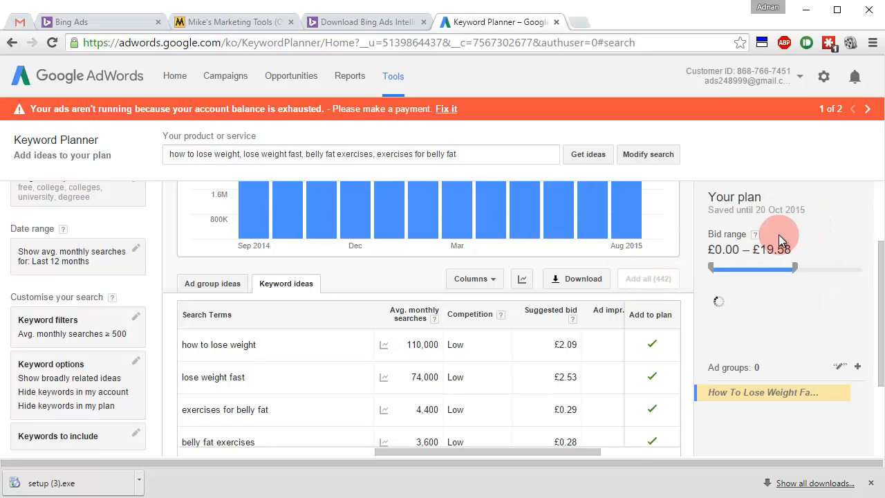
{"action": "left_click", "coordinate": [656, 282]}
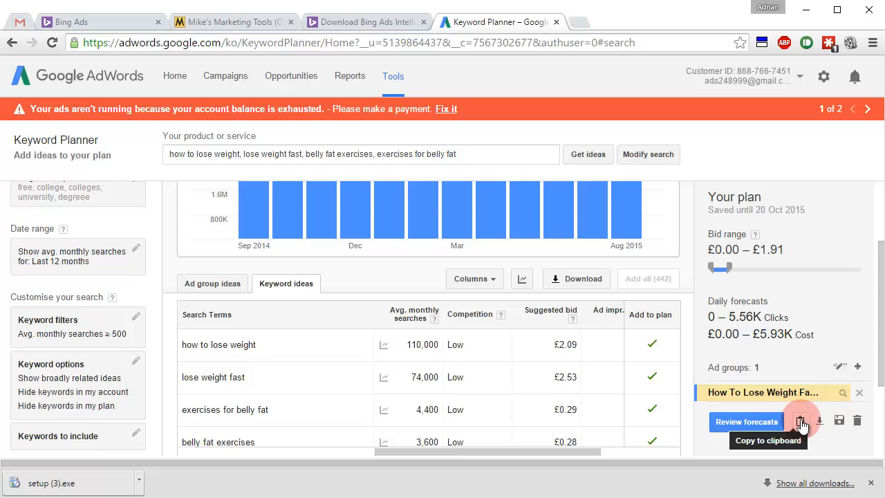
- Copy all keywords of the plan to the clipboard and close the keyword list
{"action": "left_click", "coordinate": [800, 421]}
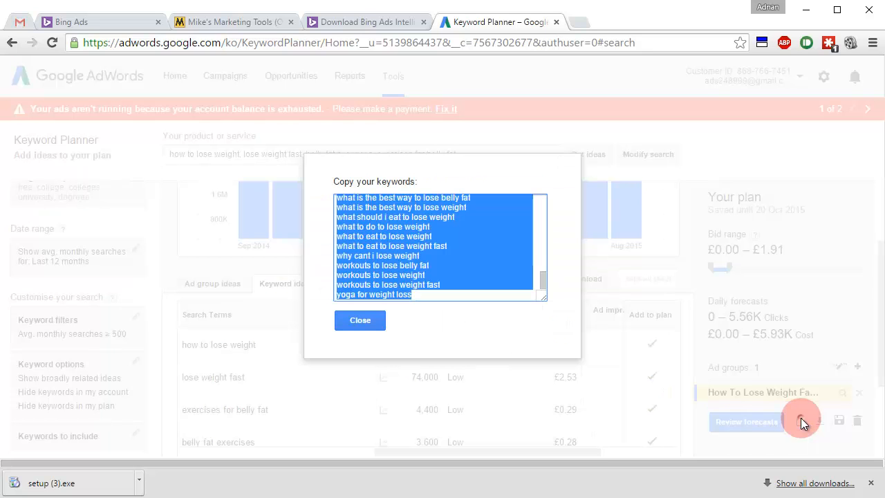
{"action": "right_click", "coordinate": [447, 233]}
{"action": "left_click", "coordinate": [460, 298]}
{"action": "left_click", "coordinate": [380, 320]}
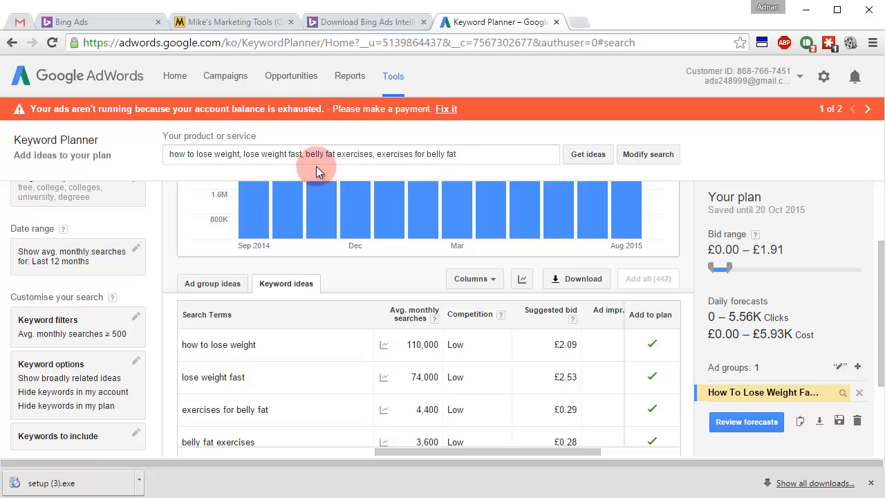
- Switch to the Mike's Marketing Tools website and open its Keyword Tool
{"action": "left_click", "coordinate": [248, 22]}
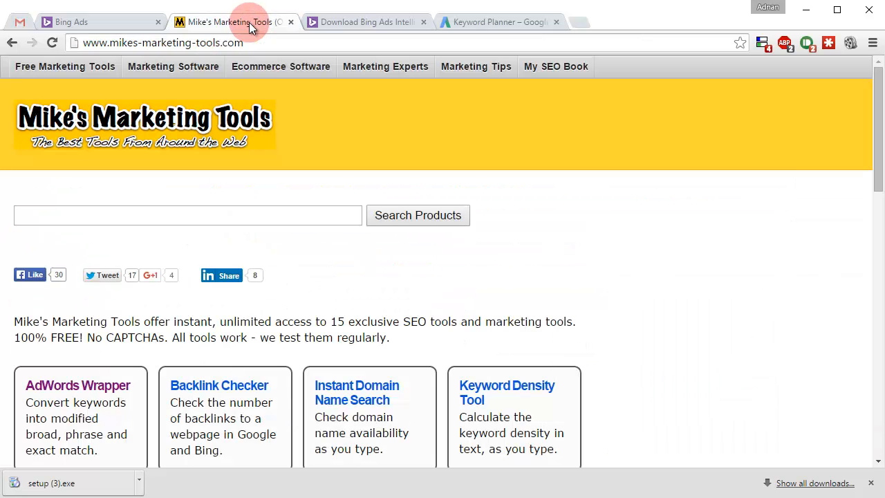
{"action": "left_click", "coordinate": [304, 43]}
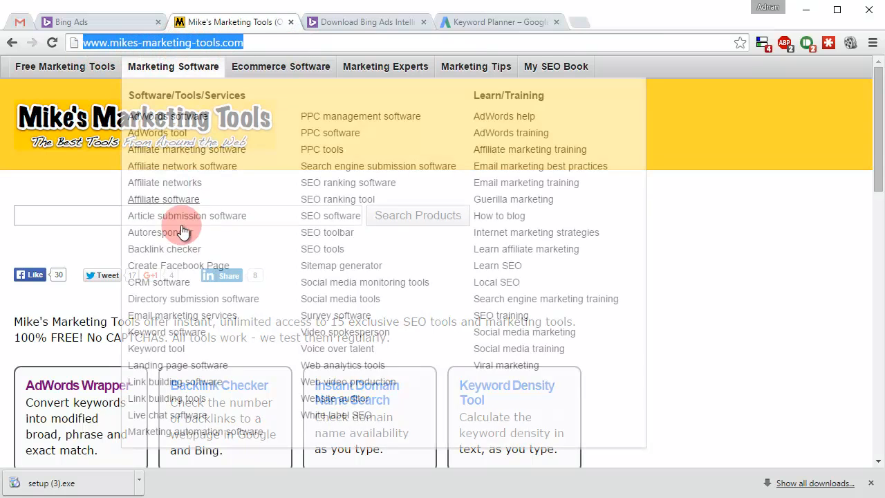
{"action": "scroll", "coordinate": [804, 289], "scroll_direction": "down", "scroll_amount": 3}
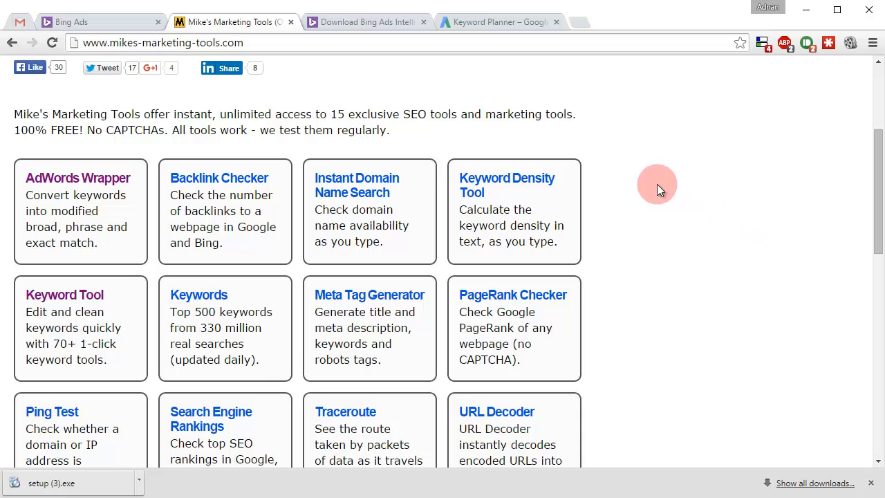
{"action": "left_click", "coordinate": [66, 297]}
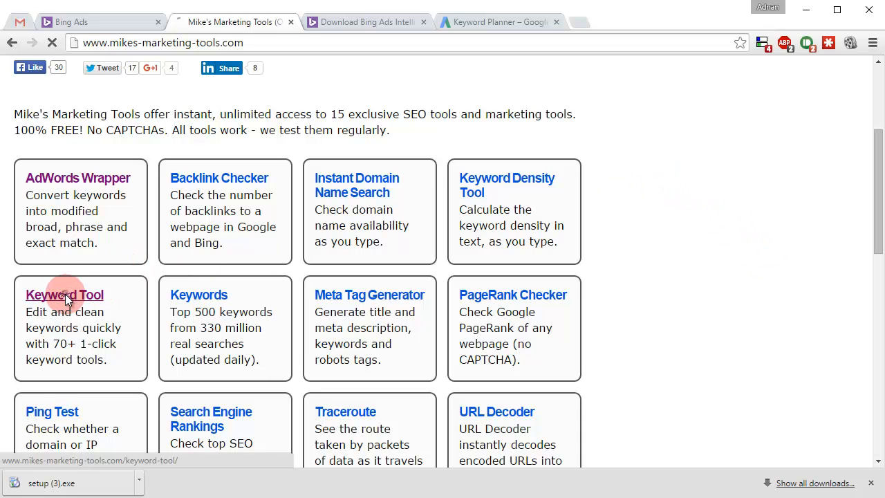
- Paste the copied weight-loss keywords into the Keyword Tool's input box
{"action": "scroll", "coordinate": [351, 342], "scroll_direction": "down", "scroll_amount": 3}
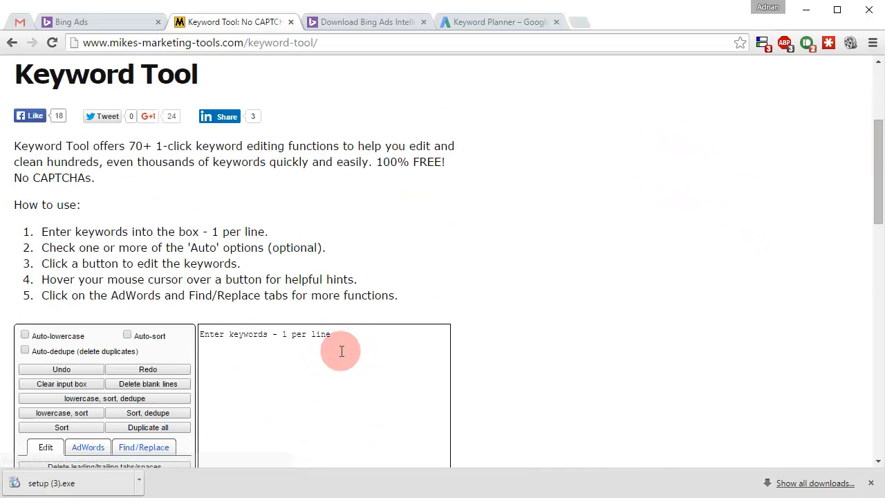
{"action": "left_click", "coordinate": [318, 353]}
{"action": "key", "text": "ctrl+v"}
{"action": "scroll", "coordinate": [559, 258], "scroll_direction": "up", "scroll_amount": 5}
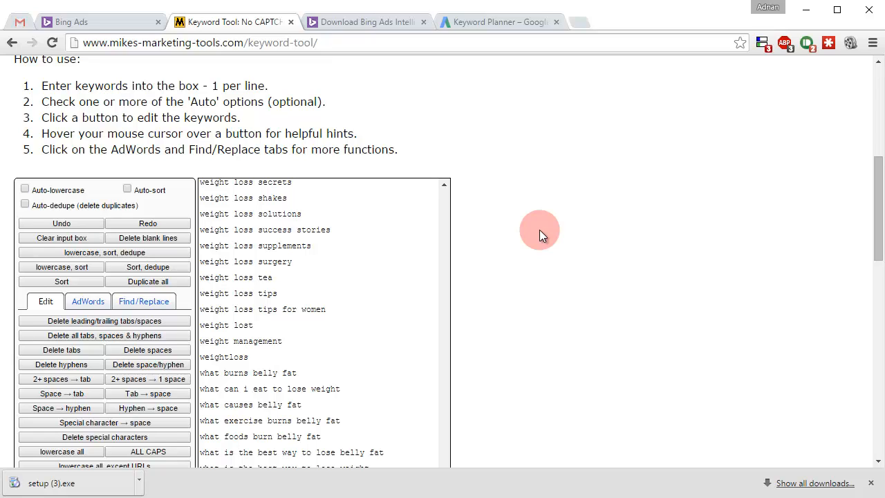
- Set the find condition to contains "pills" and delete the matching keyword lines
{"action": "left_click", "coordinate": [138, 306]}
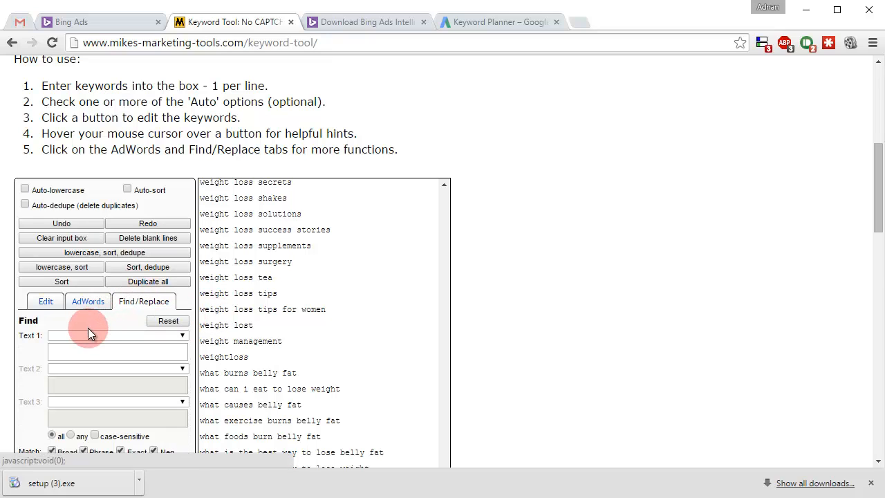
{"action": "left_click", "coordinate": [55, 338]}
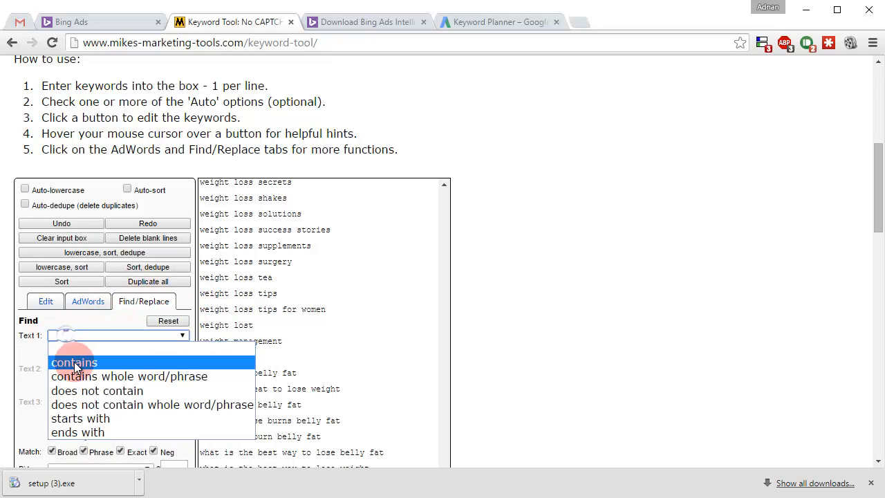
{"action": "left_click", "coordinate": [75, 360]}
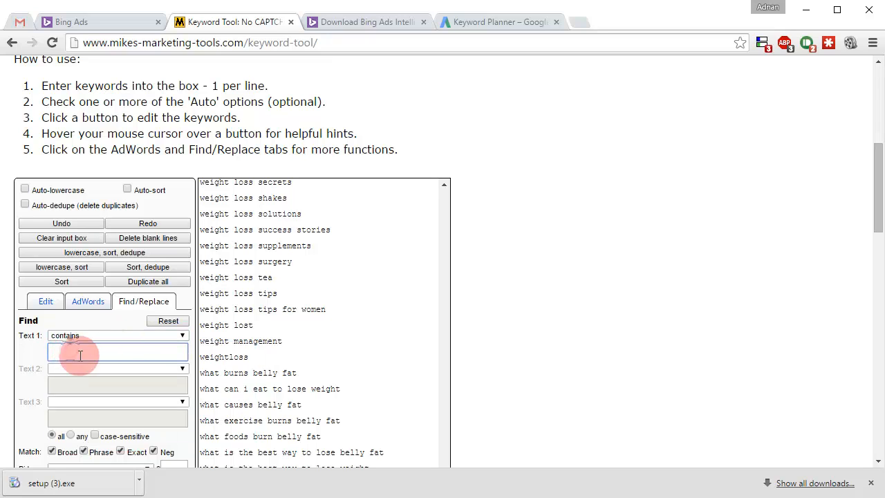
{"action": "left_click", "coordinate": [103, 351]}
{"action": "type", "text": "p"}
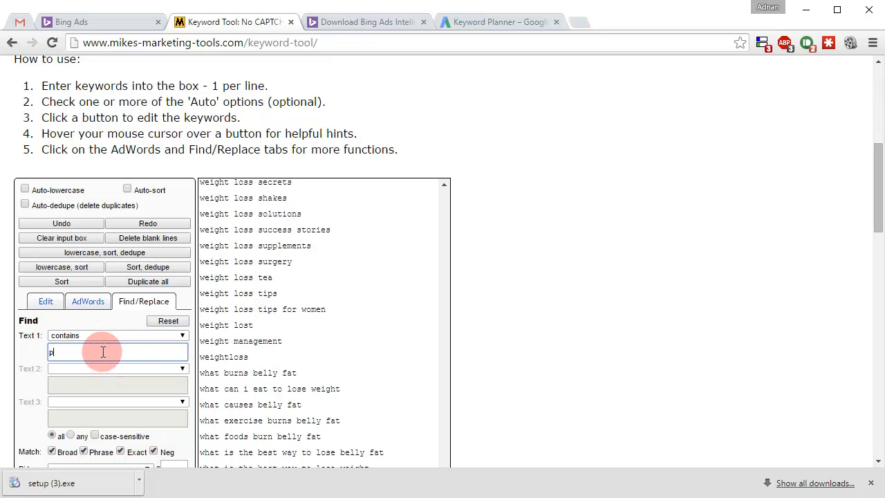
{"action": "type", "text": "ills"}
{"action": "scroll", "coordinate": [632, 349], "scroll_direction": "down", "scroll_amount": 2}
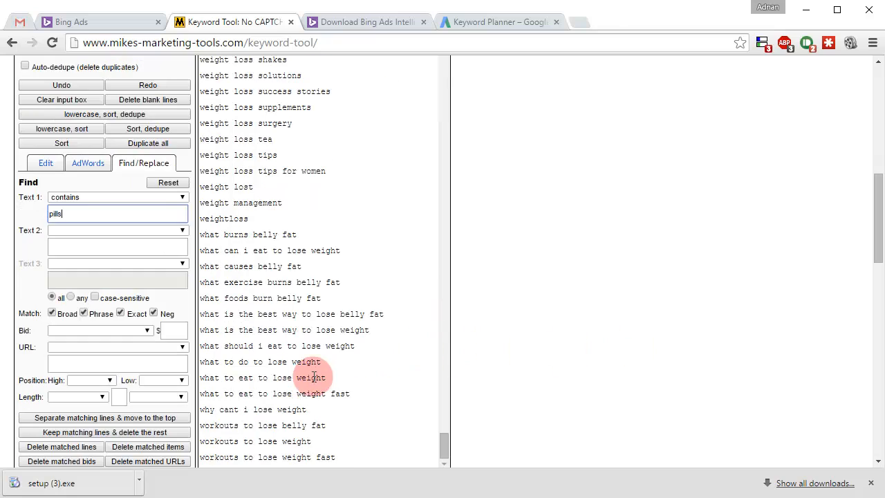
{"action": "left_click", "coordinate": [63, 447]}
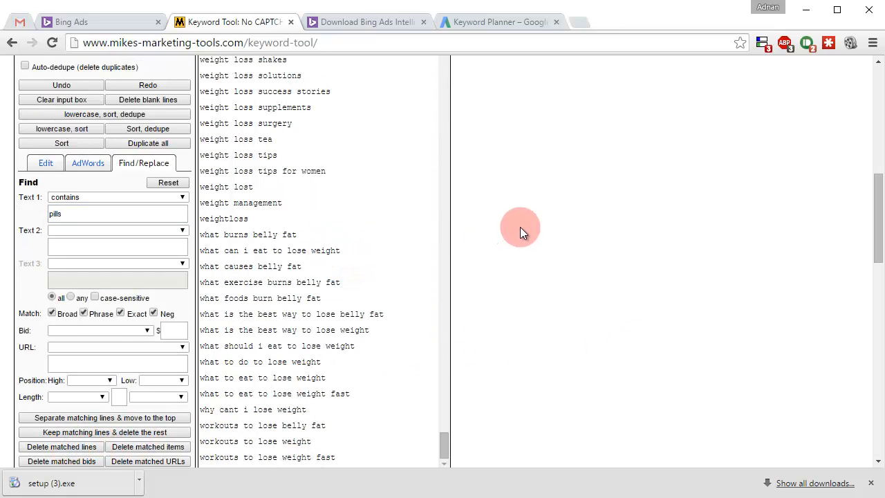
- Shorten the find text to "pill" and delete the matching keyword lines
{"action": "left_click", "coordinate": [298, 239]}
{"action": "left_click_drag", "start_coordinate": [255, 235], "coordinate": [198, 235]}
{"action": "left_click", "coordinate": [294, 235]}
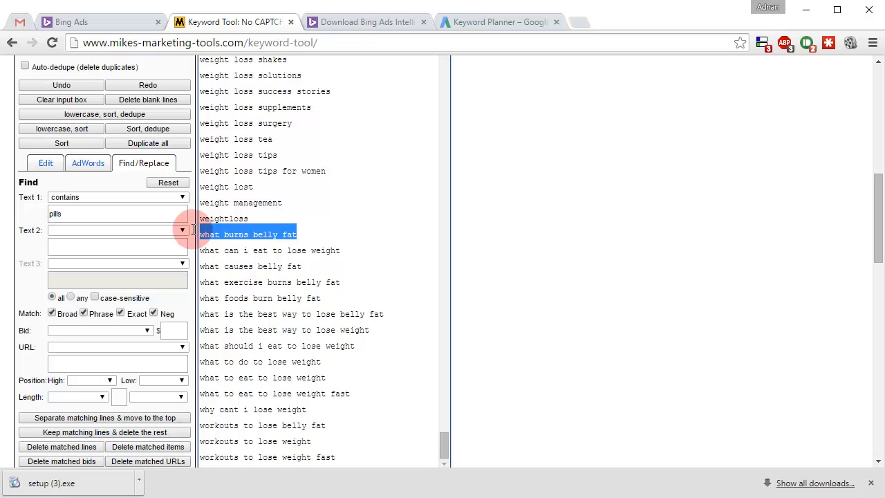
{"action": "left_click", "coordinate": [109, 219]}
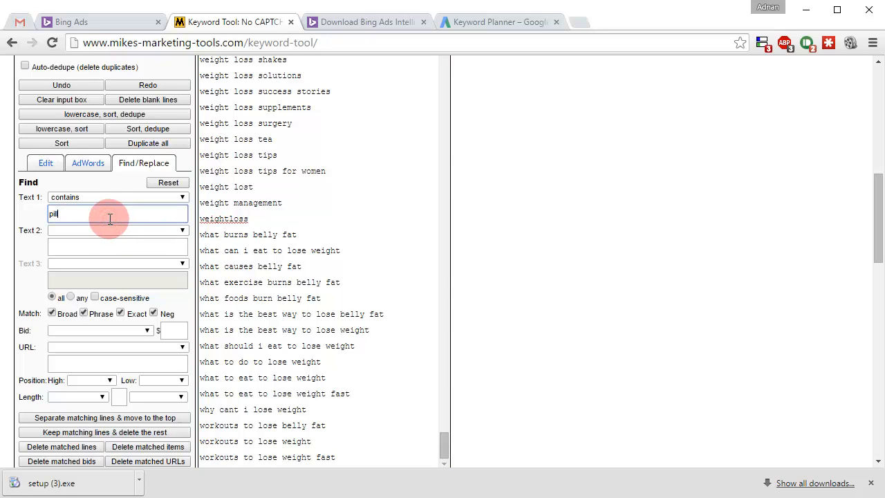
{"action": "left_click", "coordinate": [65, 445]}
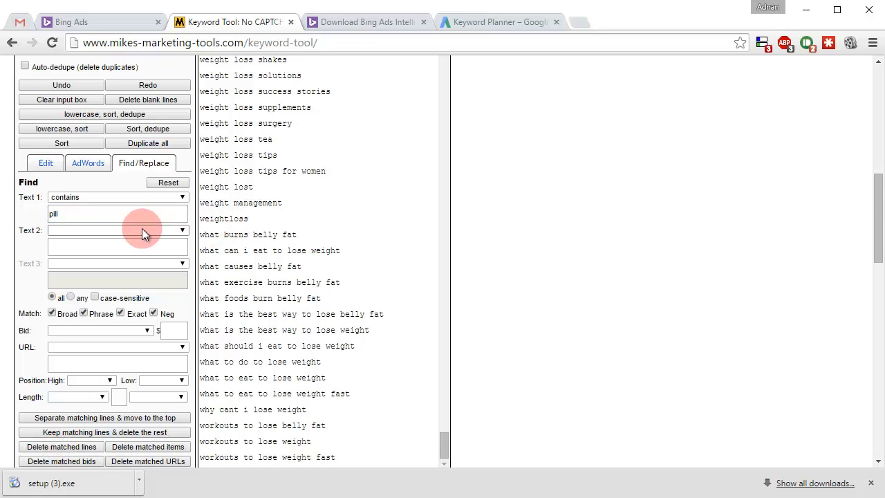
- Delete the keyword lines that contain "tablets" as well as those that contain "tablet"
{"action": "left_click", "coordinate": [131, 213]}
{"action": "key", "text": "ctrl+a"}
{"action": "type", "text": "ta"}
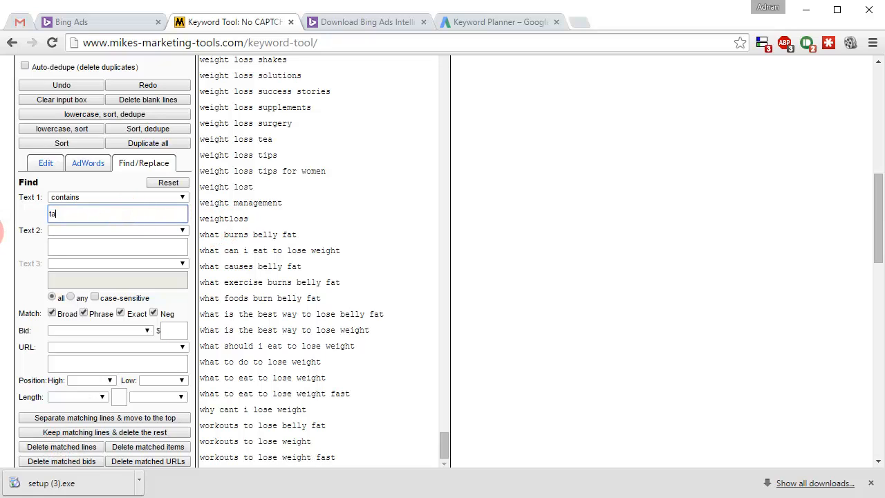
{"action": "left_click", "coordinate": [44, 447]}
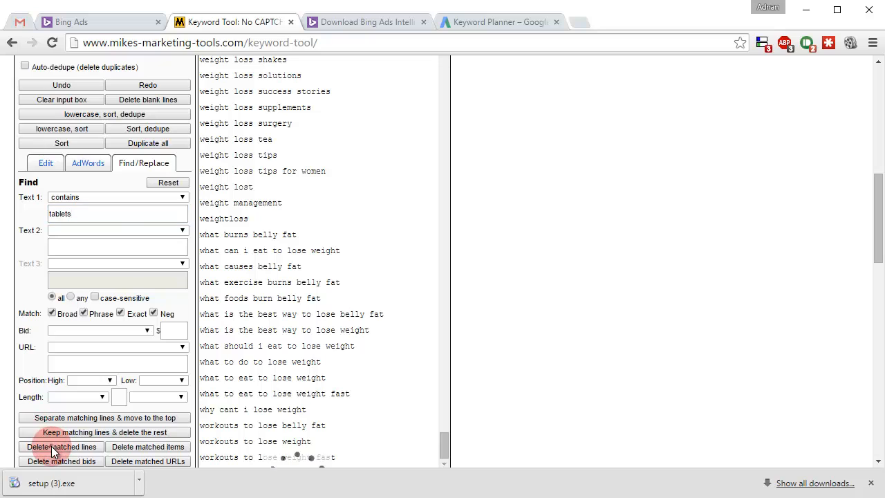
{"action": "left_click", "coordinate": [117, 217]}
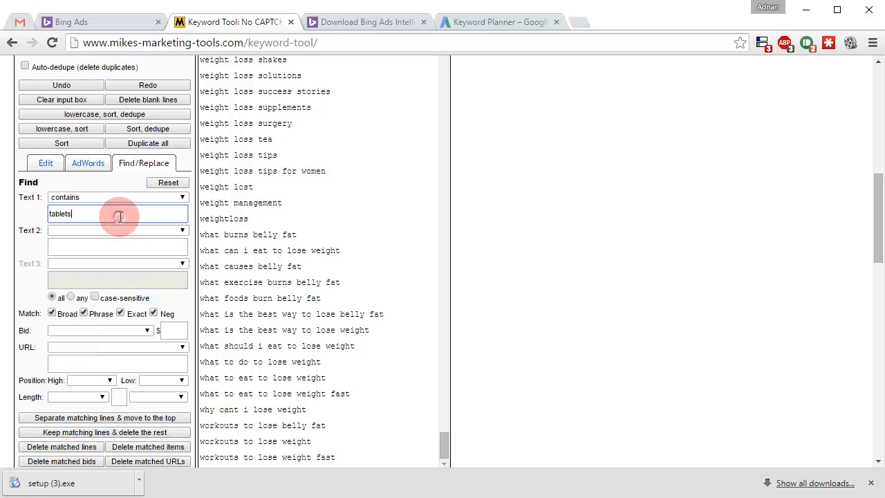
{"action": "key", "text": "BackSpace"}
{"action": "left_click", "coordinate": [68, 446]}
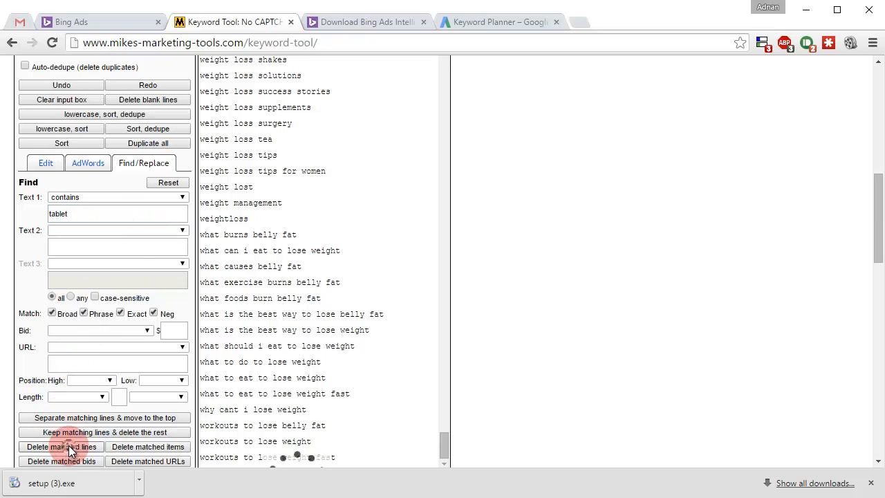
- Replace the find text with "surgery" and delete the matching keyword lines
{"action": "left_click", "coordinate": [118, 216]}
{"action": "left_click_drag", "start_coordinate": [118, 215], "coordinate": [9, 217]}
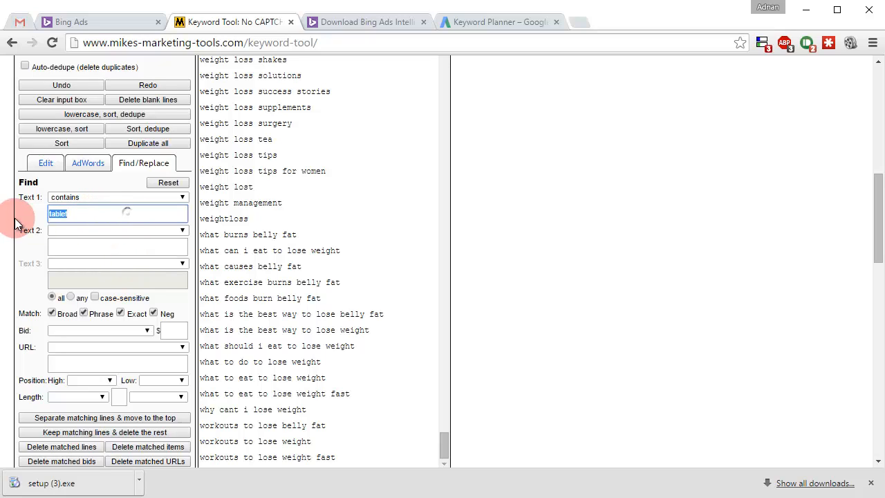
{"action": "type", "text": "su"}
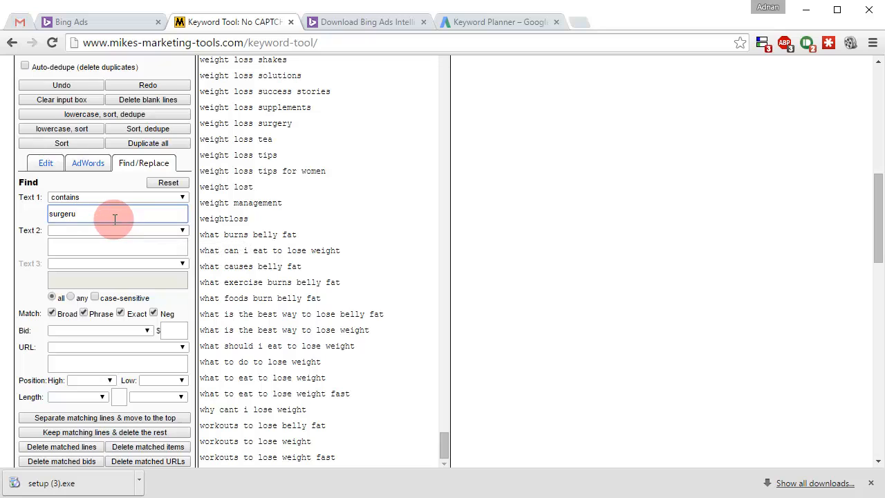
{"action": "type", "text": "rgery"}
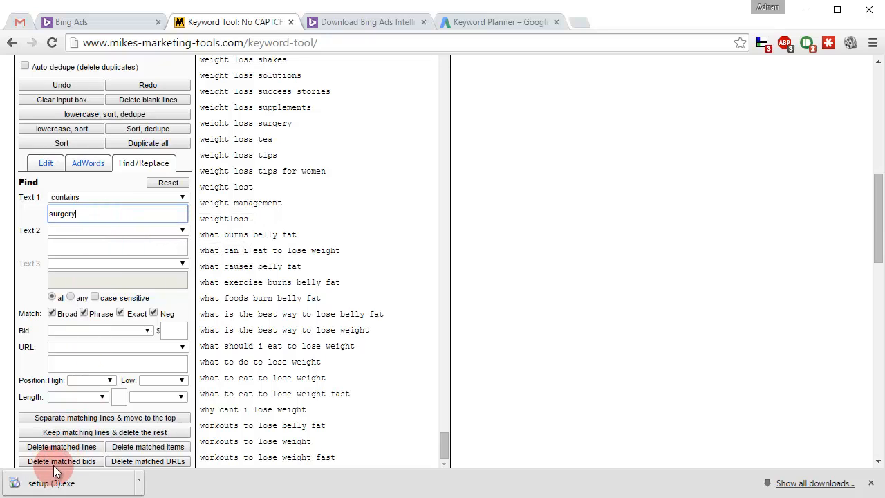
{"action": "left_click", "coordinate": [59, 445]}
{"action": "left_click", "coordinate": [295, 304]}
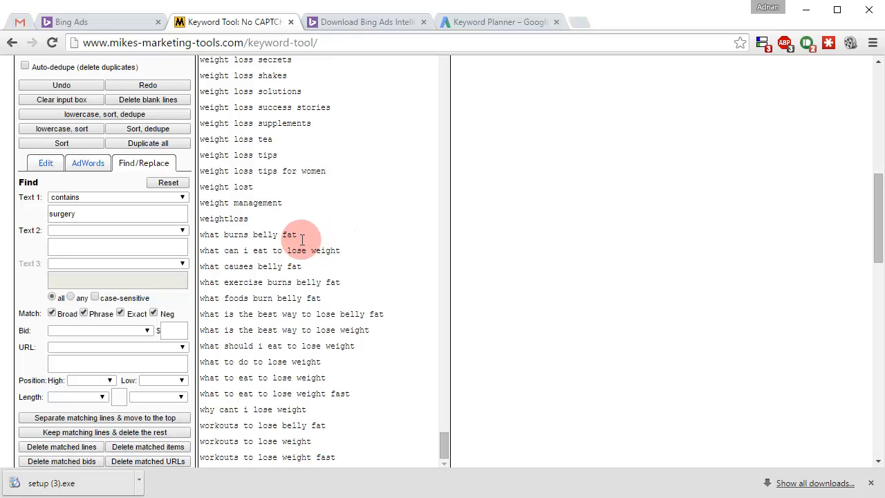
- Change the find text to "shakes" and delete the keyword lines that contain it
{"action": "left_click", "coordinate": [133, 215]}
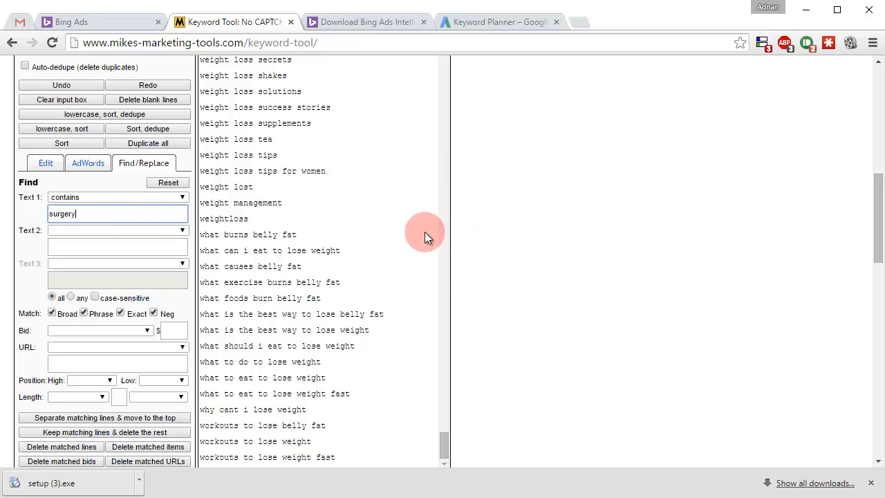
{"action": "double_click", "coordinate": [156, 217]}
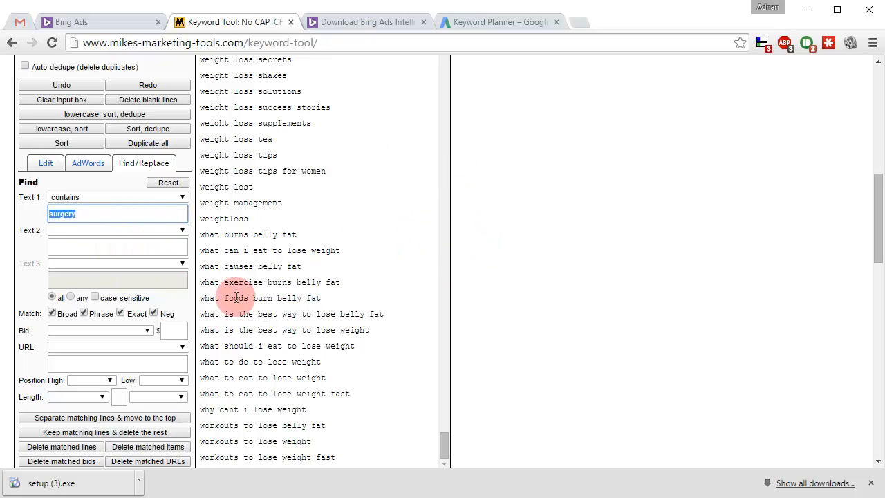
{"action": "left_click", "coordinate": [82, 217]}
{"action": "type", "text": ","}
{"action": "key", "text": "ctrl+z"}
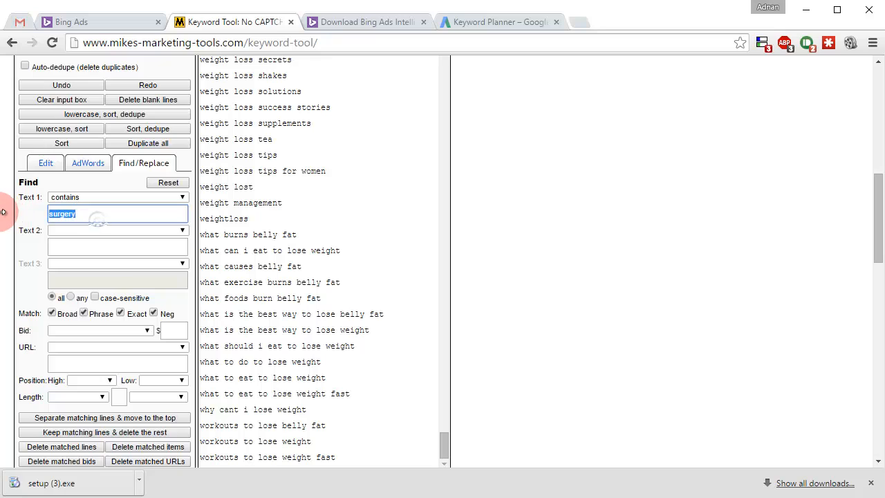
{"action": "type", "text": "shakes"}
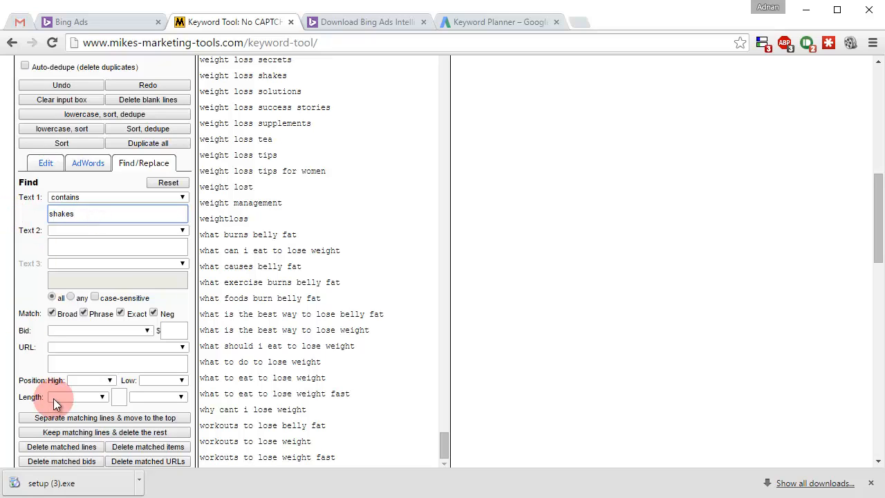
{"action": "left_click", "coordinate": [61, 447]}
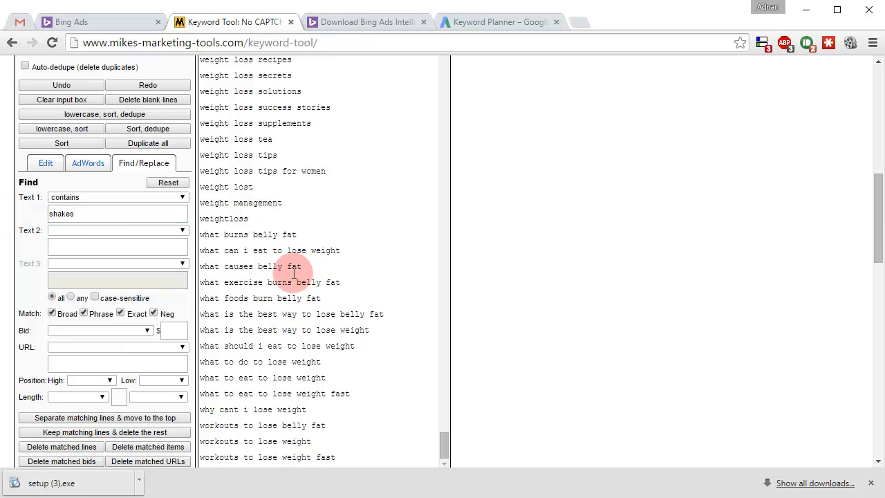
- Copy the whole cleaned keyword list, switch to Excel and paste it into Sheet1 starting at cell A1
{"action": "left_click", "coordinate": [381, 227]}
{"action": "key", "text": "ctrl+a"}
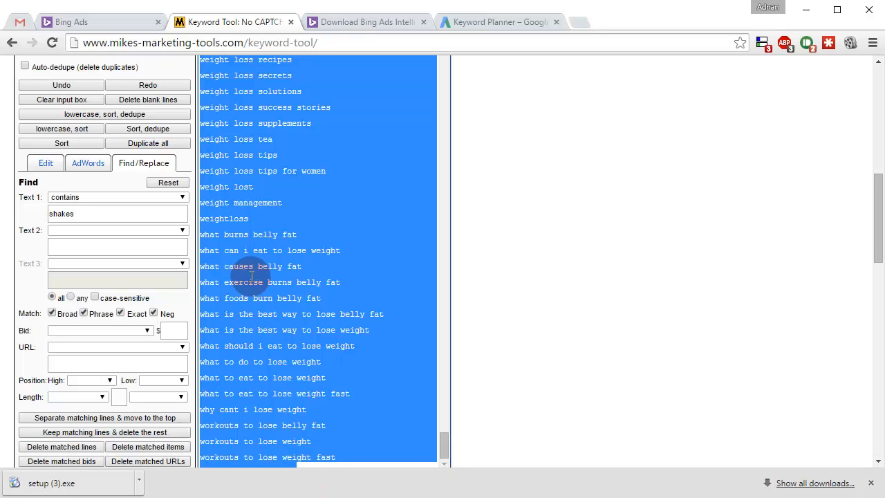
{"action": "left_click", "coordinate": [278, 497]}
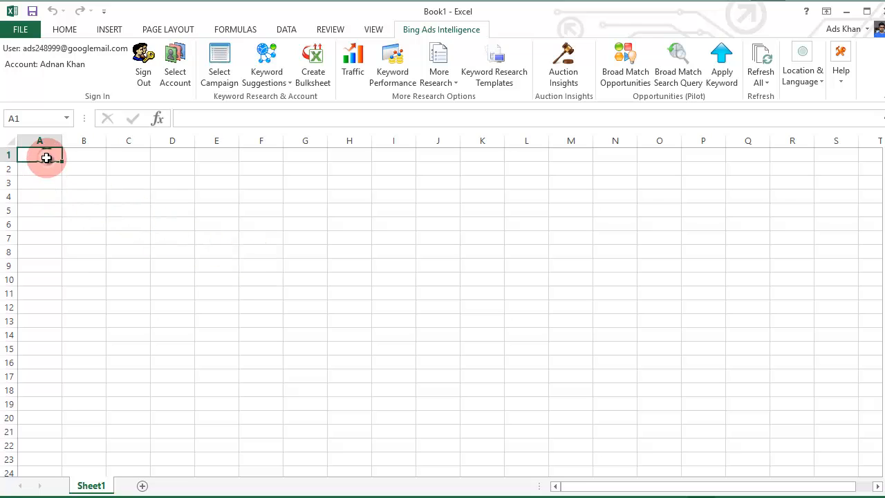
{"action": "key", "text": "ctrl+v"}
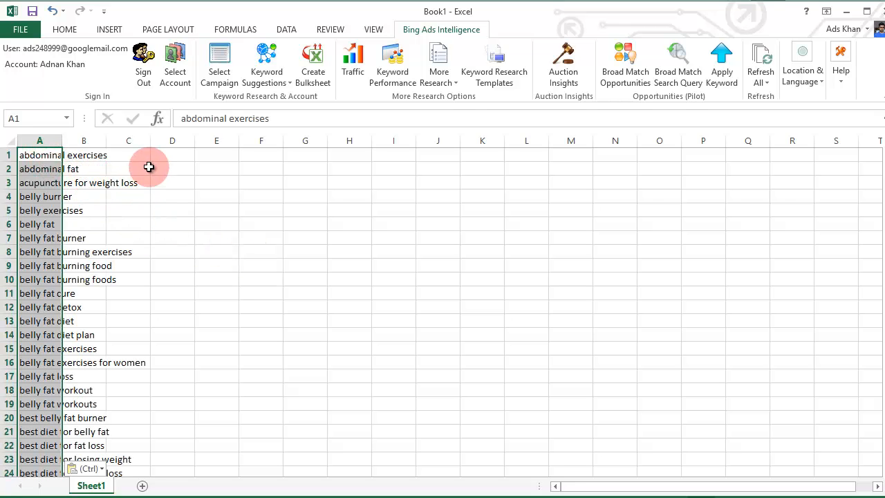
- Generate Keyword Performance data for the pasted keywords on a new worksheet, for desktops and laptops, aggregate match type and position, last month
{"action": "left_click", "coordinate": [397, 74]}
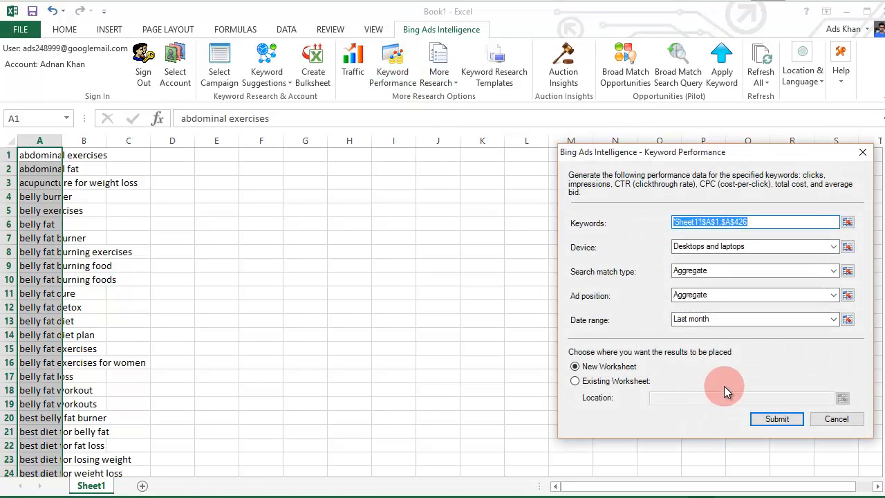
{"action": "left_click", "coordinate": [776, 419]}
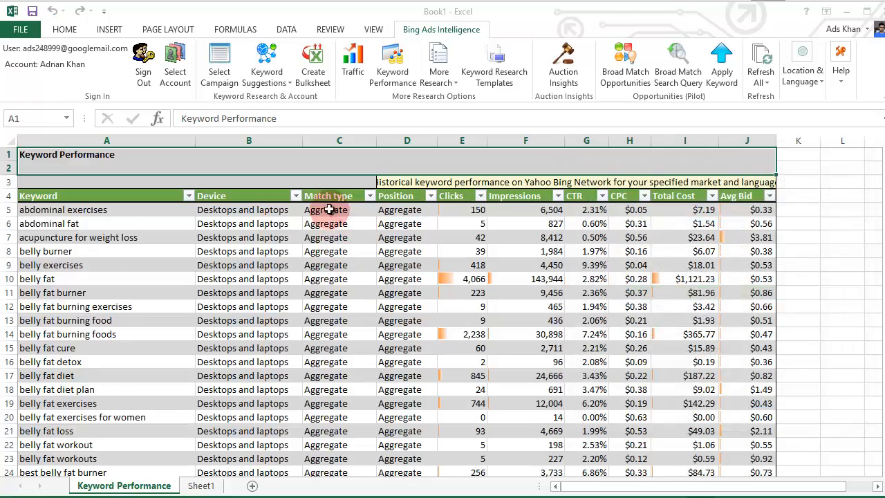
- Filter the Keyword Performance table to show only rows where Clicks is greater than 199
{"action": "scroll", "coordinate": [329, 210], "scroll_direction": "down", "scroll_amount": 15}
{"action": "scroll", "coordinate": [432, 313], "scroll_direction": "down", "scroll_amount": 1}
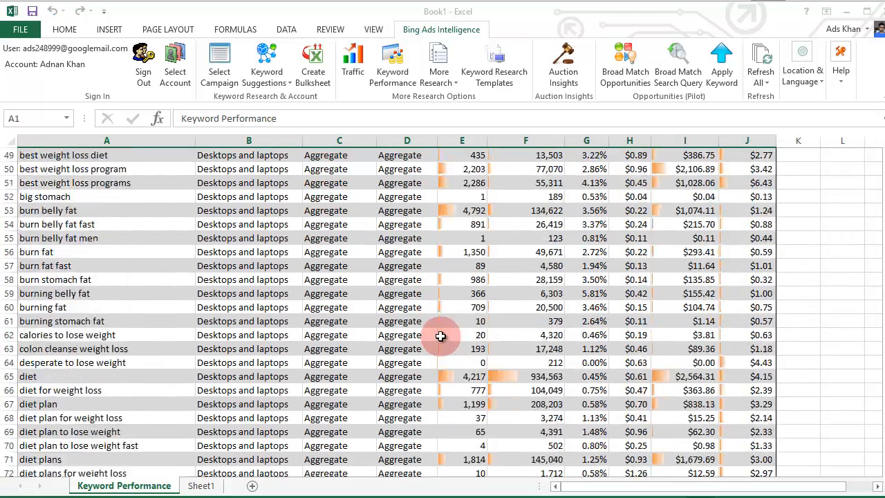
{"action": "scroll", "coordinate": [438, 333], "scroll_direction": "up", "scroll_amount": 16}
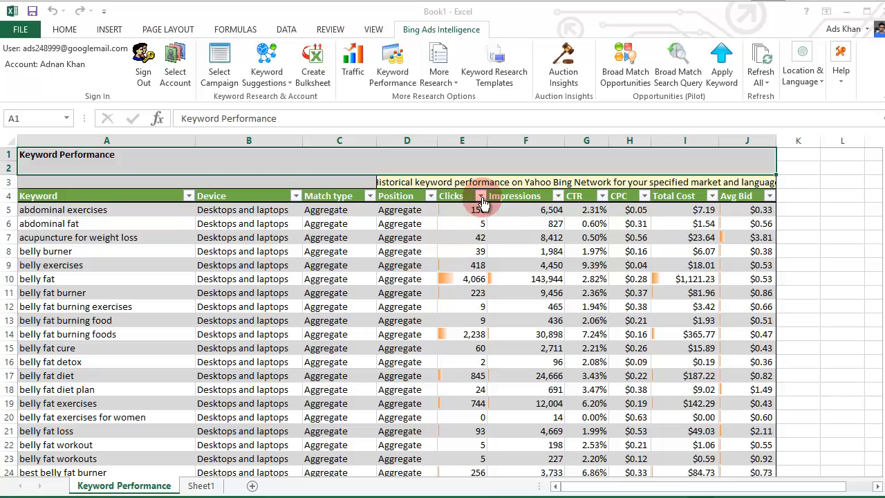
{"action": "left_click", "coordinate": [480, 199]}
{"action": "mouse_move", "coordinate": [442, 290]}
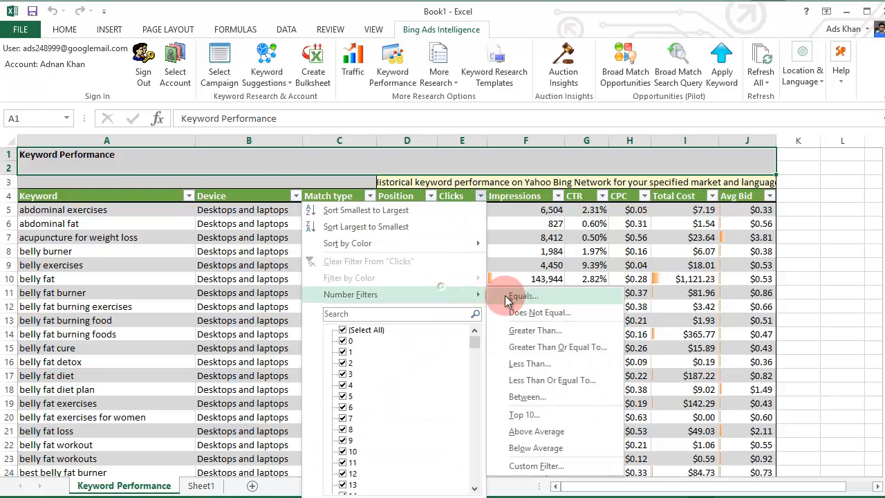
{"action": "left_click", "coordinate": [523, 331]}
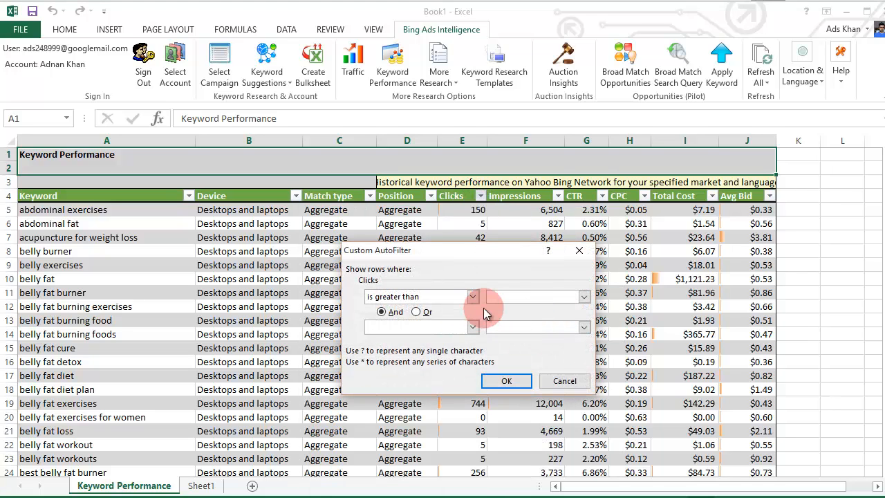
{"action": "type", "text": "199"}
{"action": "left_click", "coordinate": [498, 382]}
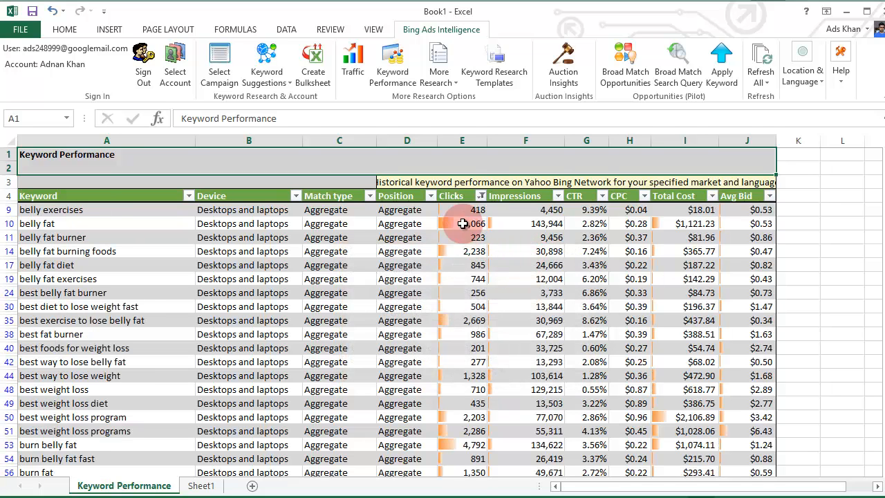
- Sort the filtered keywords by Clicks from largest to smallest and look through the list
{"action": "left_click", "coordinate": [482, 197]}
{"action": "left_click", "coordinate": [443, 230]}
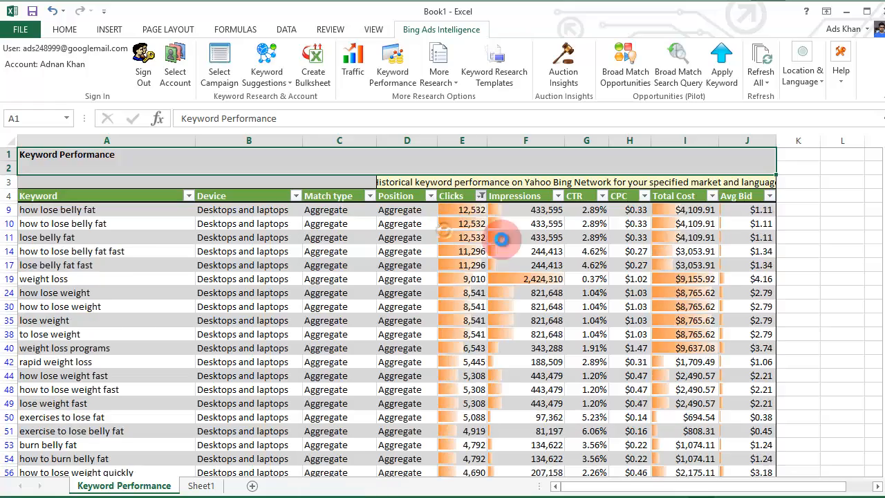
{"action": "scroll", "coordinate": [442, 200], "scroll_direction": "down", "scroll_amount": 8}
{"action": "scroll", "coordinate": [438, 297], "scroll_direction": "up", "scroll_amount": 6}
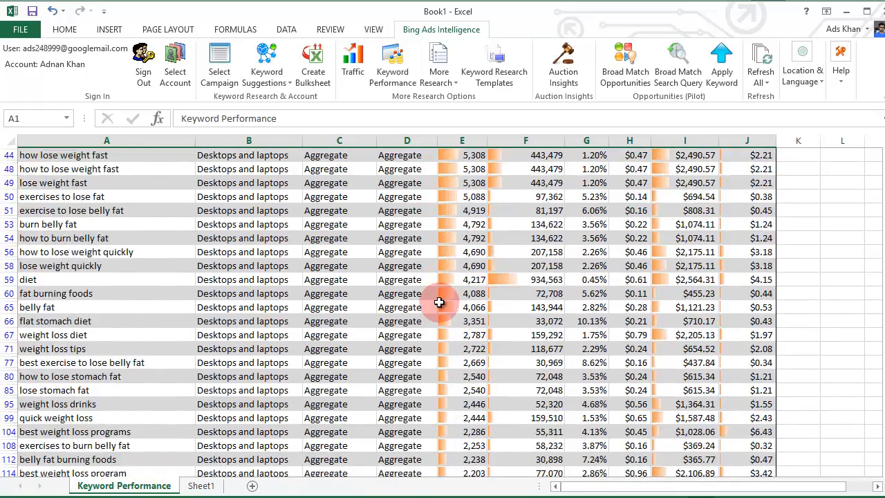
{"action": "scroll", "coordinate": [226, 249], "scroll_direction": "down", "scroll_amount": 6}
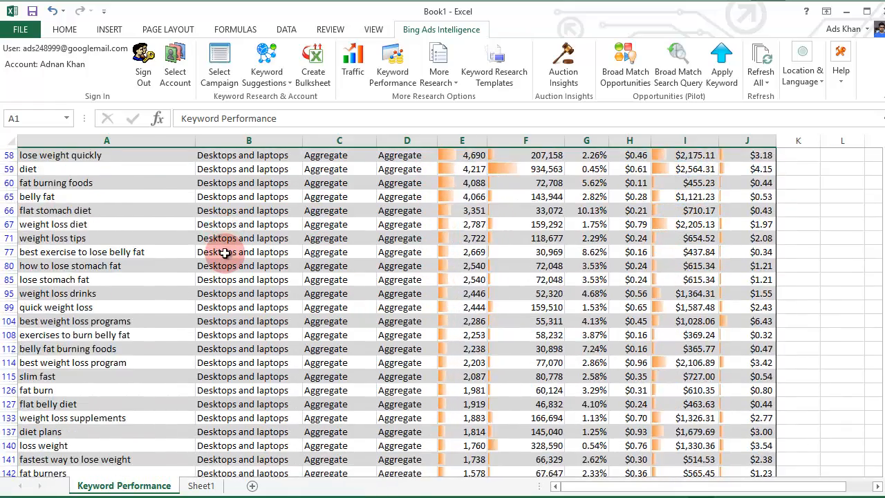
{"action": "scroll", "coordinate": [224, 253], "scroll_direction": "up", "scroll_amount": 4}
{"action": "scroll", "coordinate": [225, 253], "scroll_direction": "up", "scroll_amount": 4}
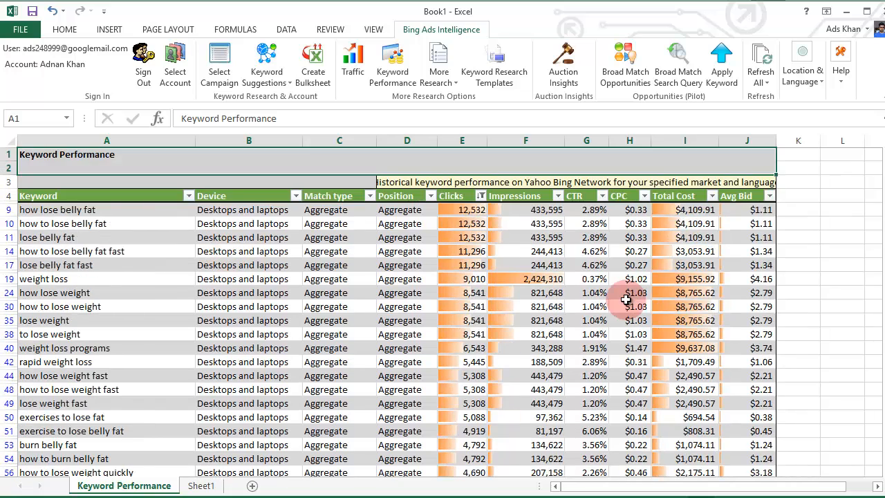
- Sort the keywords by CTR from largest to smallest and delete all rows with a CTR below 1%
{"action": "left_click", "coordinate": [602, 195]}
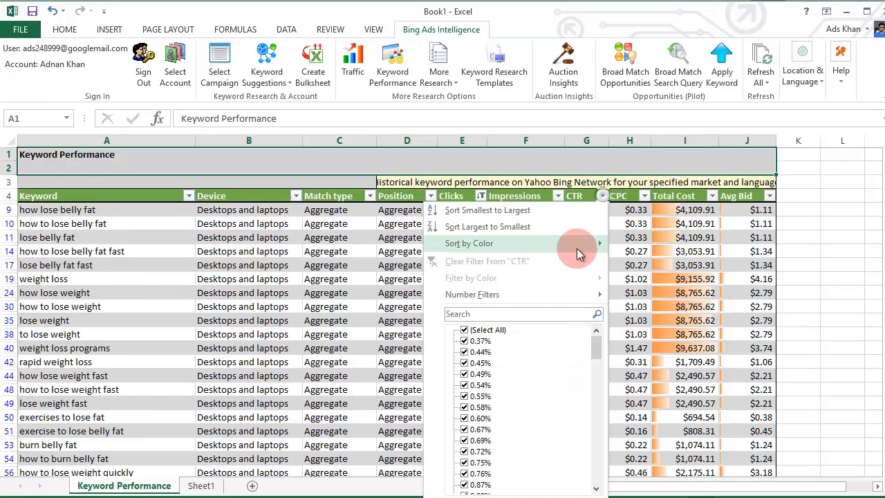
{"action": "left_click", "coordinate": [541, 231]}
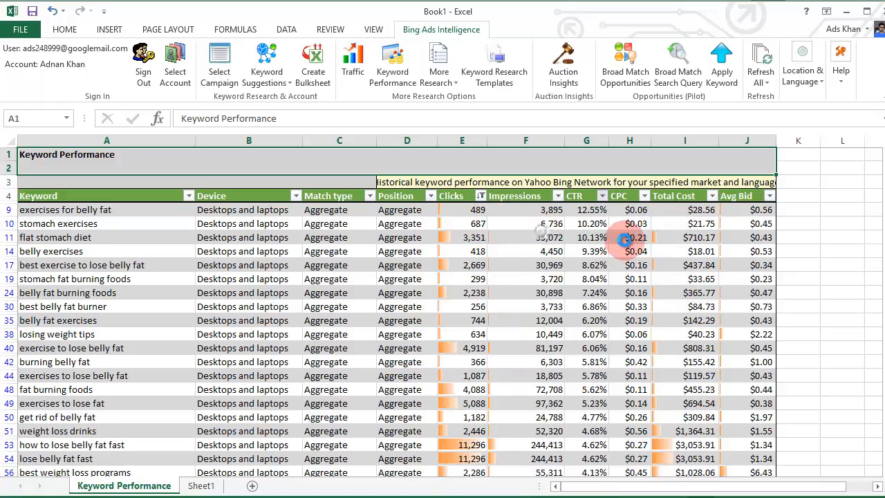
{"action": "left_click_drag", "start_coordinate": [877, 158], "coordinate": [877, 434]}
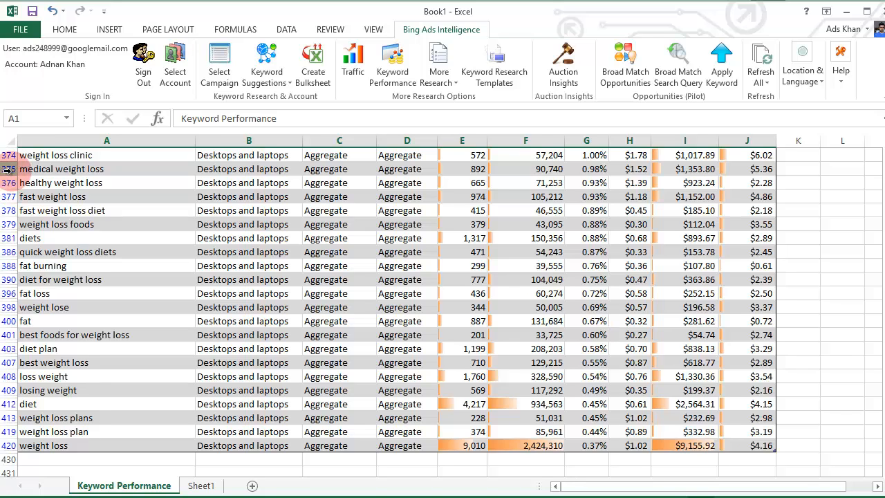
{"action": "left_click_drag", "start_coordinate": [8, 169], "coordinate": [10, 445]}
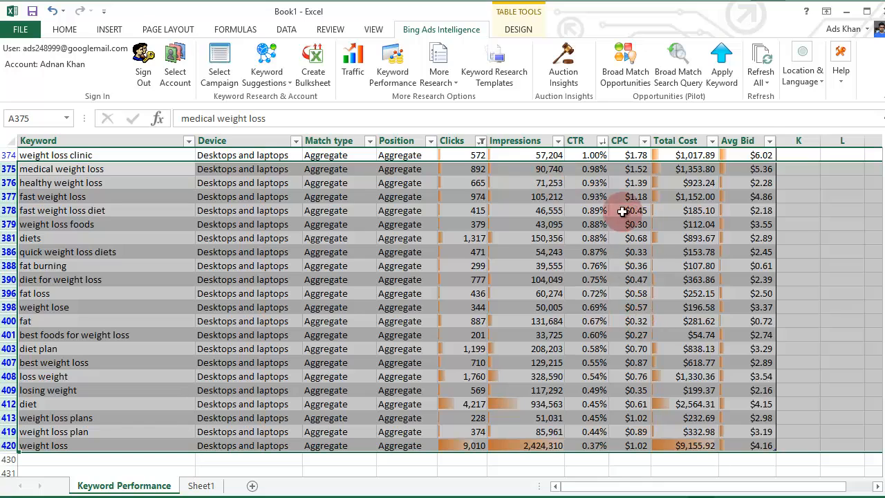
{"action": "right_click", "coordinate": [5, 243]}
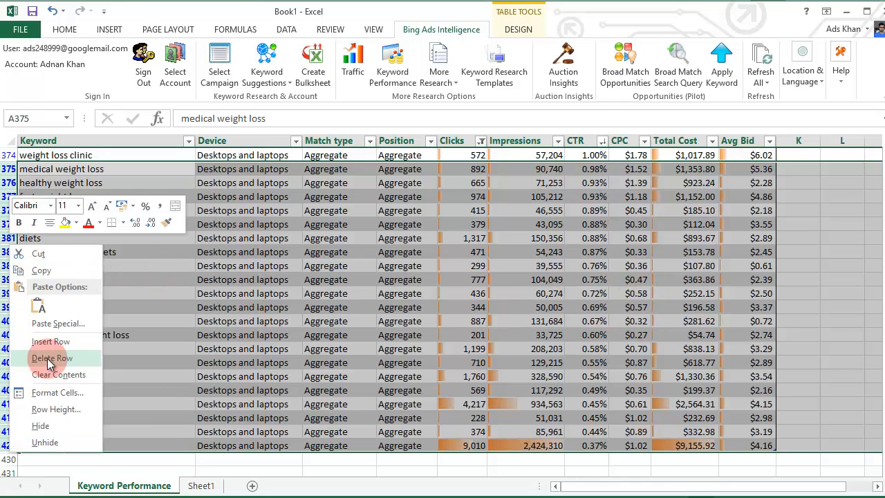
{"action": "left_click", "coordinate": [50, 357]}
{"action": "left_click", "coordinate": [525, 297]}
{"action": "scroll", "coordinate": [553, 290], "scroll_direction": "up", "scroll_amount": 6}
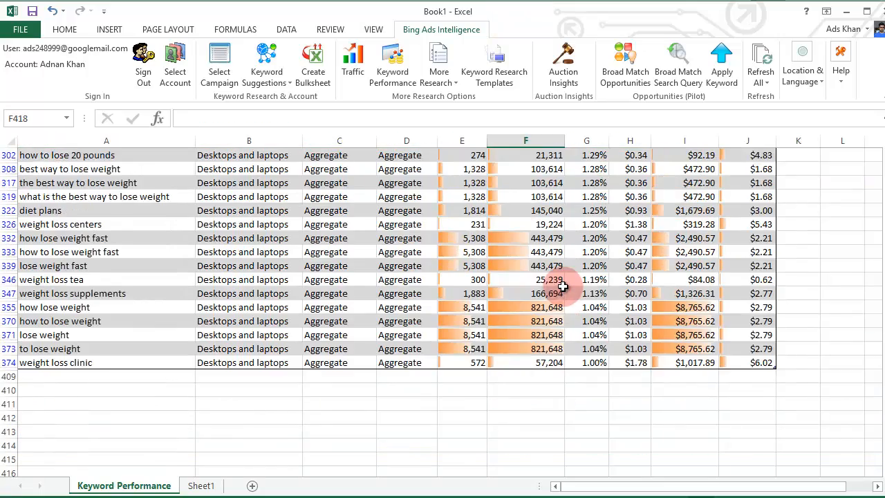
- Sort the keywords by CPC from largest to smallest and delete the rows with a CPC of $0.76 or more
{"action": "scroll", "coordinate": [562, 285], "scroll_direction": "up", "scroll_amount": 2}
{"action": "left_click_drag", "start_coordinate": [881, 380], "coordinate": [881, 155]}
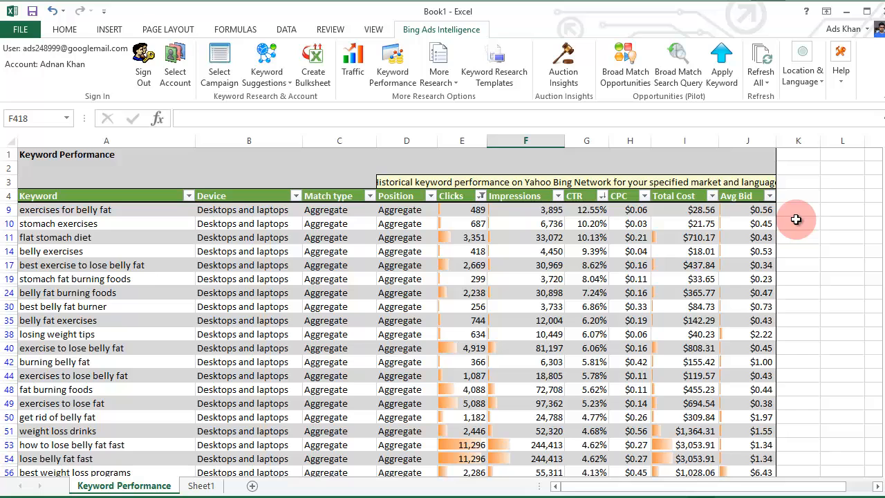
{"action": "left_click", "coordinate": [644, 196]}
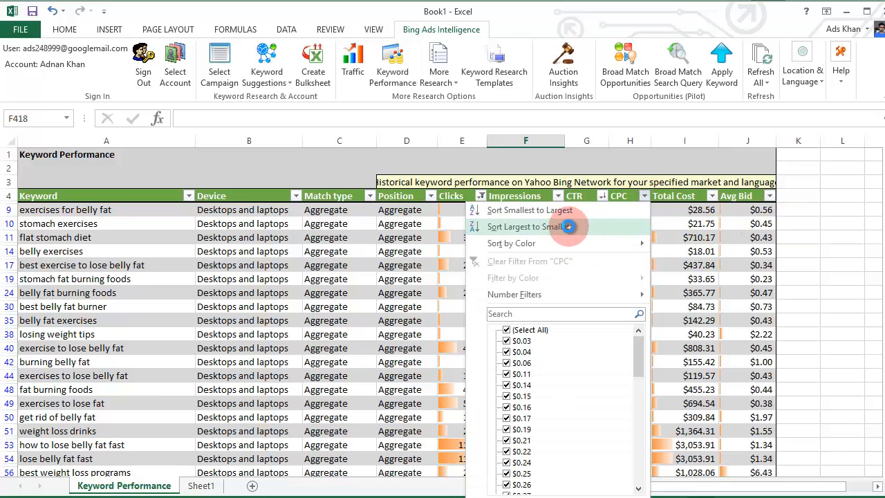
{"action": "left_click", "coordinate": [567, 226]}
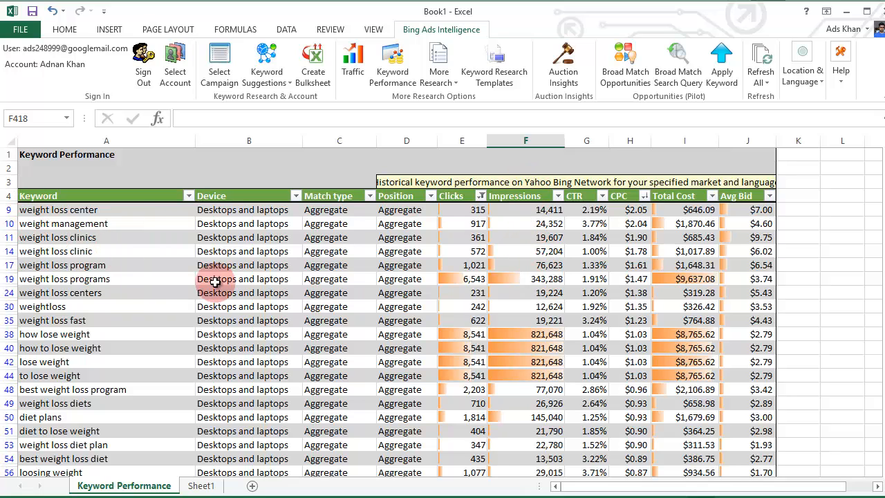
{"action": "left_click_drag", "start_coordinate": [7, 209], "coordinate": [19, 402]}
{"action": "right_click", "coordinate": [12, 387]}
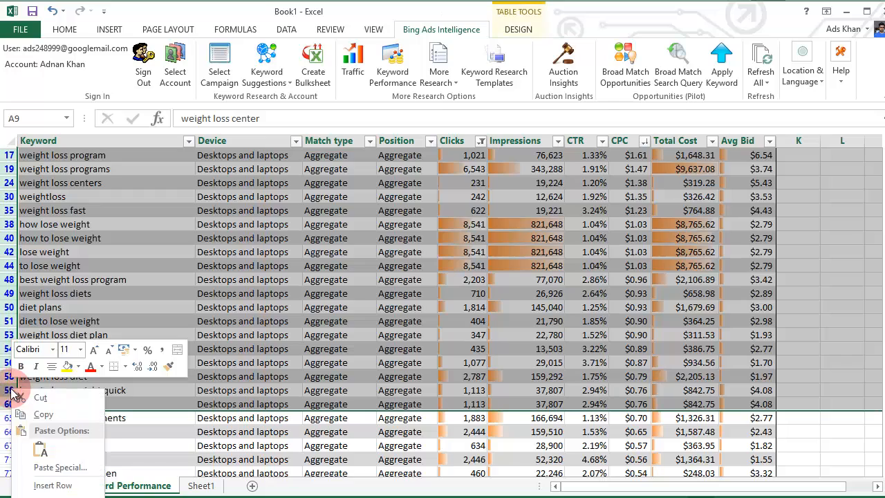
{"action": "left_click", "coordinate": [51, 496]}
{"action": "left_click", "coordinate": [460, 289]}
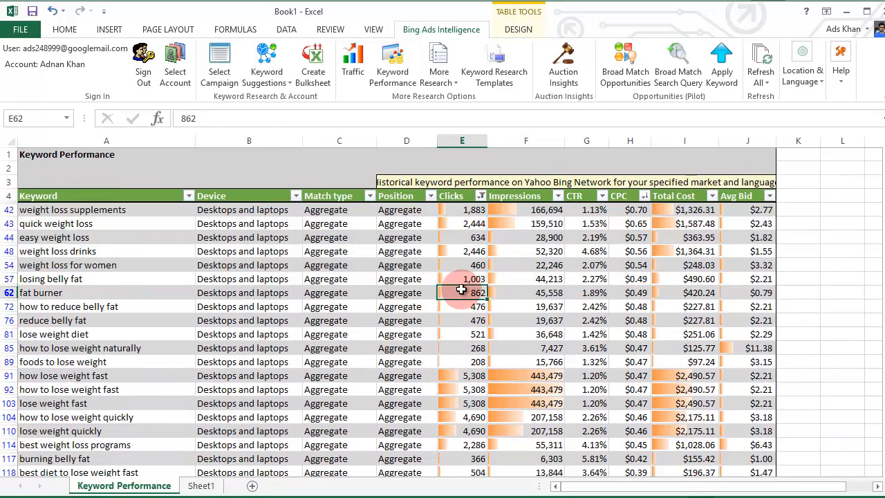
- Sort the remaining keywords by Clicks from largest to smallest and review the whole list
{"action": "left_click", "coordinate": [480, 197]}
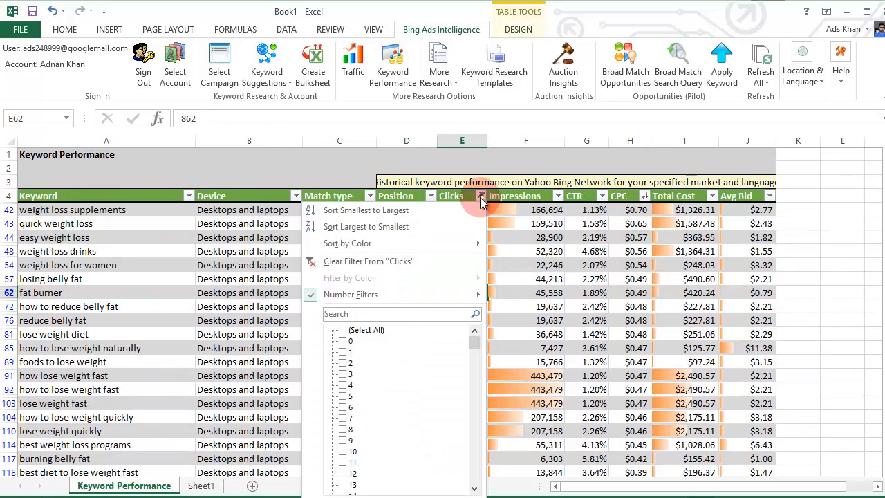
{"action": "left_click", "coordinate": [451, 227]}
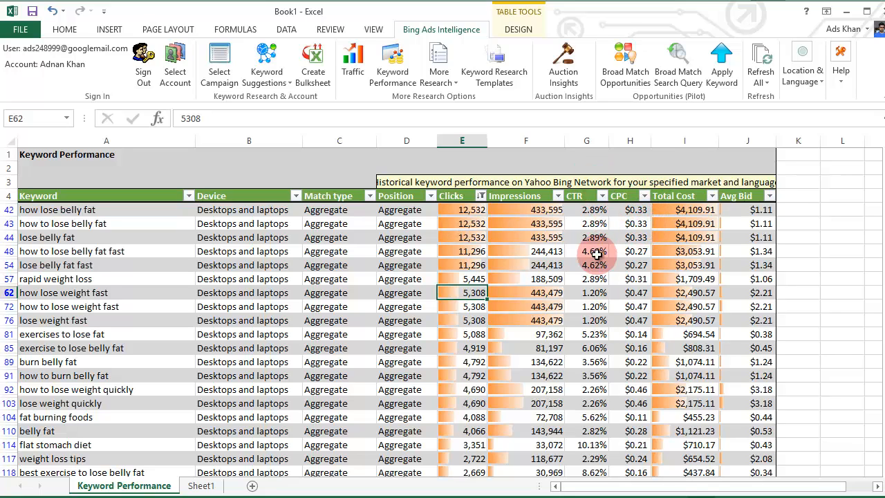
{"action": "scroll", "coordinate": [519, 268], "scroll_direction": "down", "scroll_amount": 3}
{"action": "scroll", "coordinate": [497, 269], "scroll_direction": "up", "scroll_amount": 3}
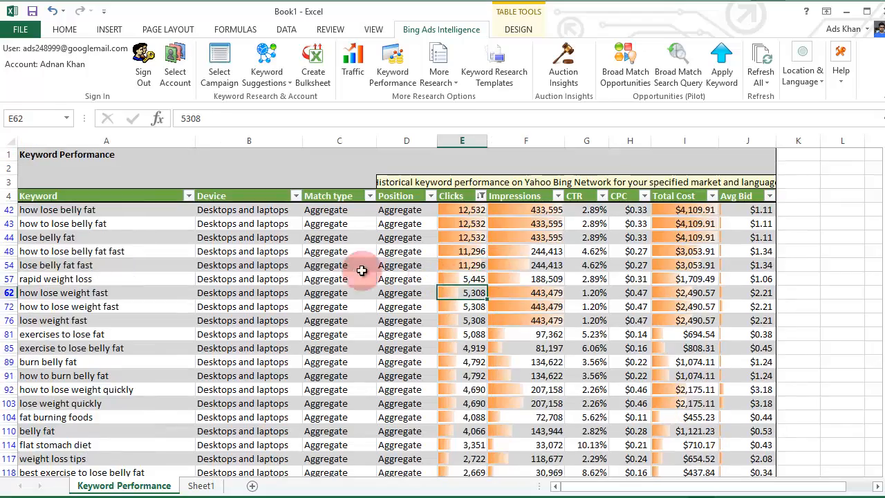
{"action": "scroll", "coordinate": [415, 271], "scroll_direction": "down", "scroll_amount": 10}
{"action": "scroll", "coordinate": [328, 270], "scroll_direction": "down", "scroll_amount": 15}
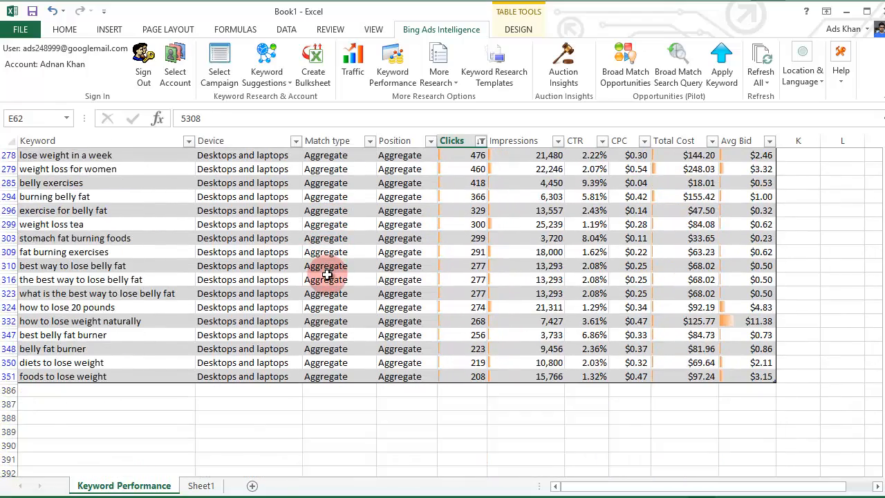
{"action": "scroll", "coordinate": [327, 274], "scroll_direction": "up", "scroll_amount": 12}
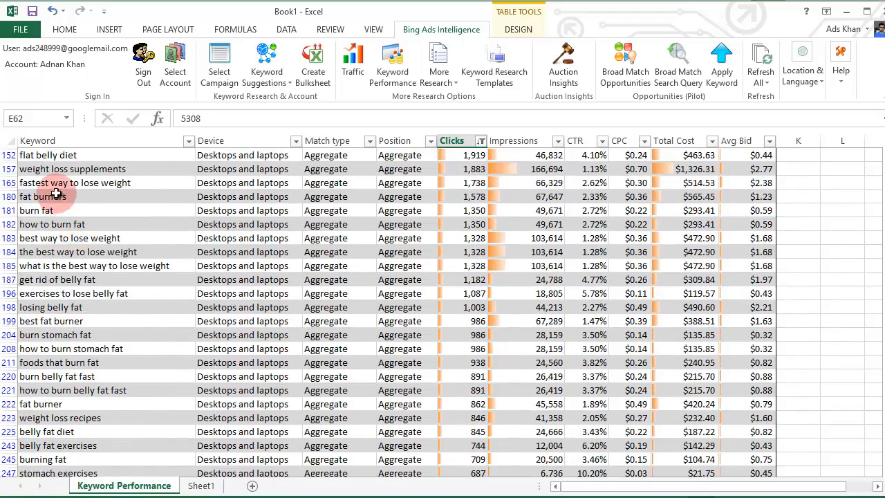
{"action": "scroll", "coordinate": [48, 199], "scroll_direction": "up", "scroll_amount": 1}
{"action": "scroll", "coordinate": [110, 201], "scroll_direction": "up", "scroll_amount": 3}
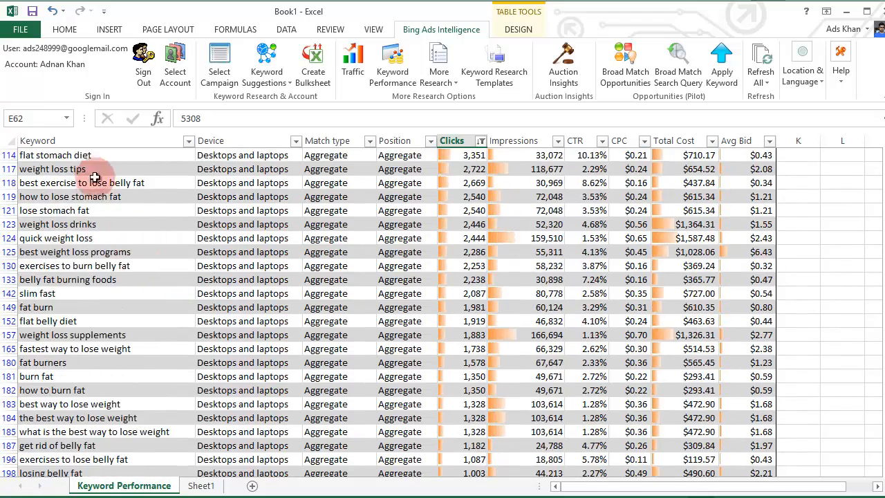
{"action": "scroll", "coordinate": [42, 223], "scroll_direction": "up", "scroll_amount": 7}
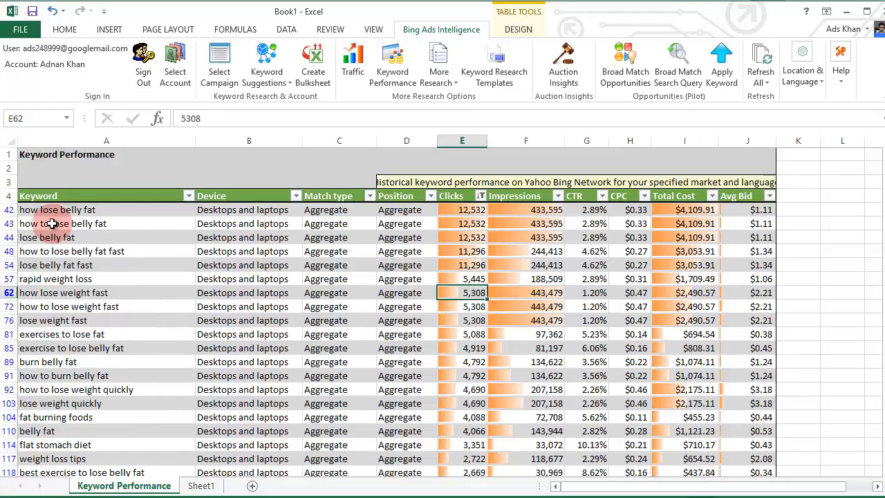
- Generate Related Searches suggestions on a new worksheet for all remaining keywords in the Keyword column
{"action": "left_click_drag", "start_coordinate": [59, 214], "coordinate": [83, 442]}
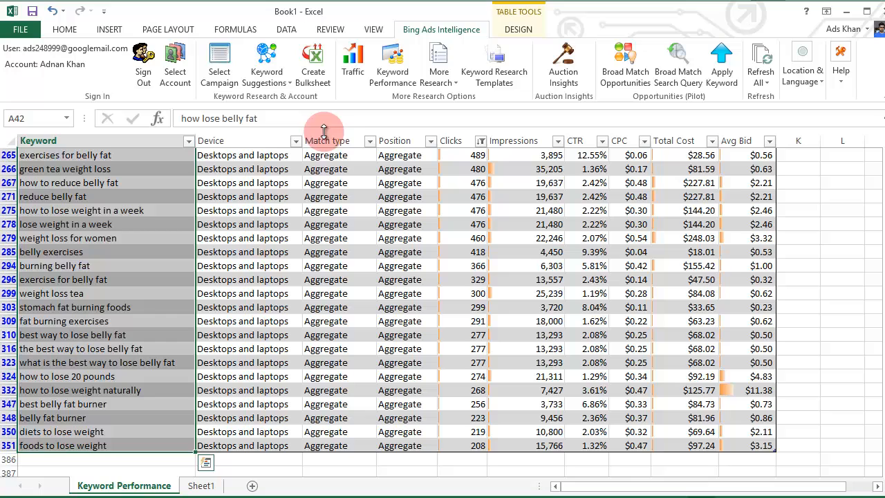
{"action": "left_click", "coordinate": [438, 77]}
{"action": "left_click", "coordinate": [471, 164]}
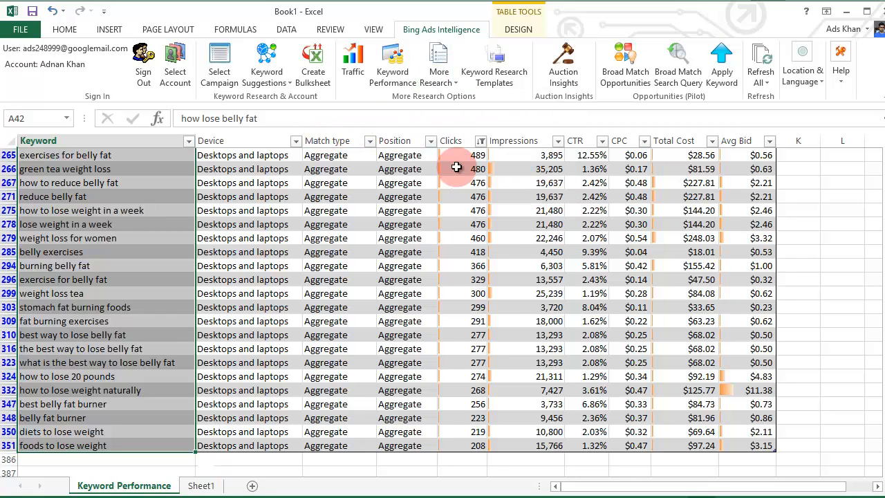
{"action": "left_click", "coordinate": [702, 281]}
{"action": "left_click_drag", "start_coordinate": [703, 281], "coordinate": [586, 282]}
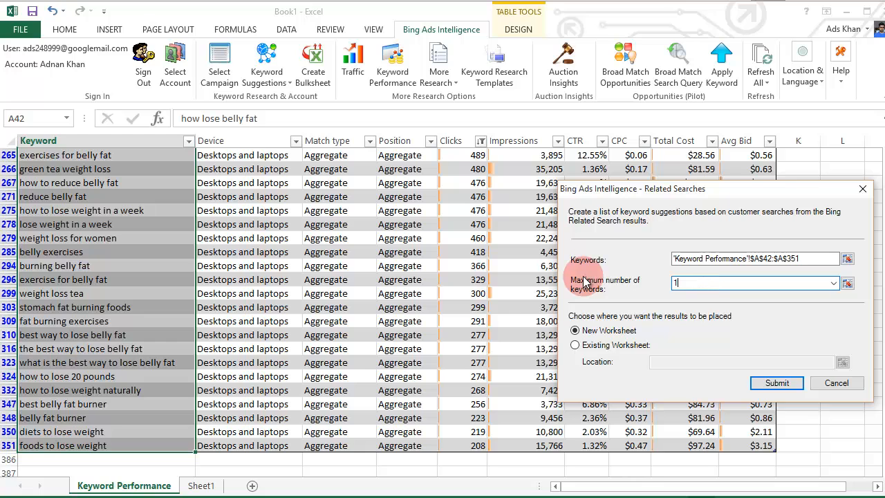
{"action": "left_click", "coordinate": [777, 384]}
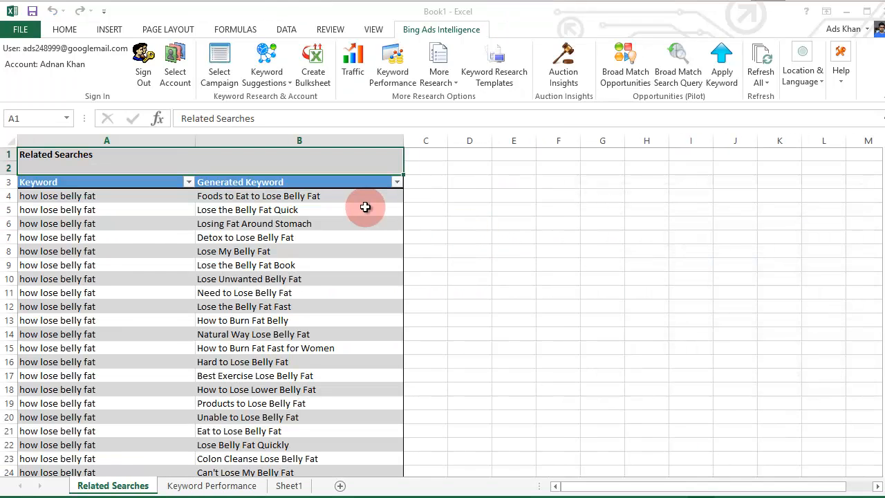
- Generate a Keyword Performance report on a new worksheet for all generated keywords, using desktops and laptops and last month's data
{"action": "scroll", "coordinate": [348, 217], "scroll_direction": "down", "scroll_amount": 15}
{"action": "left_click_drag", "start_coordinate": [881, 159], "coordinate": [881, 163]}
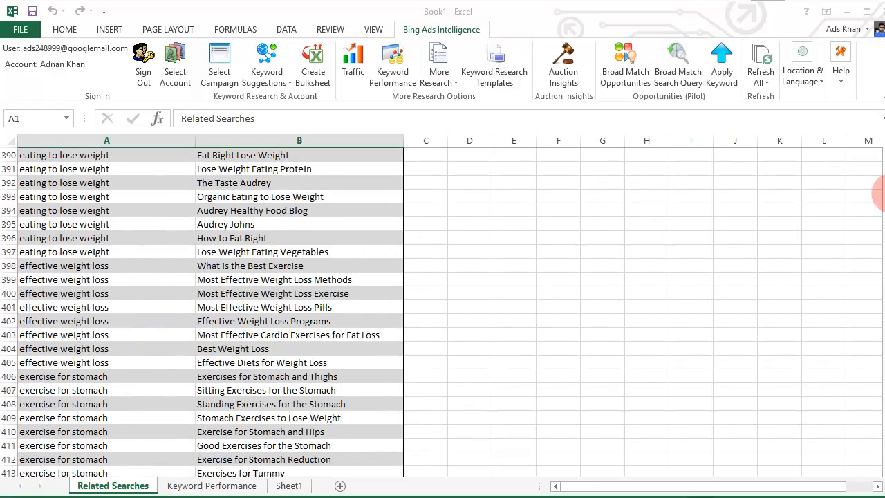
{"action": "left_click_drag", "start_coordinate": [879, 193], "coordinate": [879, 475]}
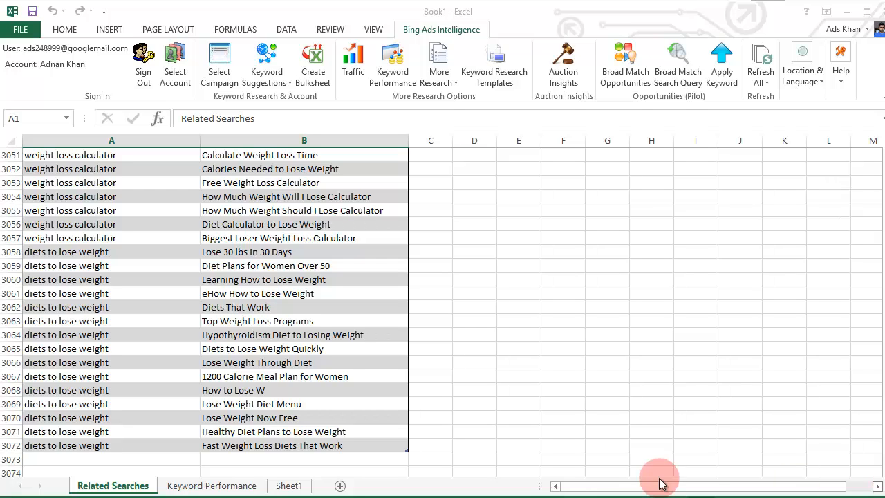
{"action": "left_click_drag", "start_coordinate": [304, 445], "coordinate": [274, 199]}
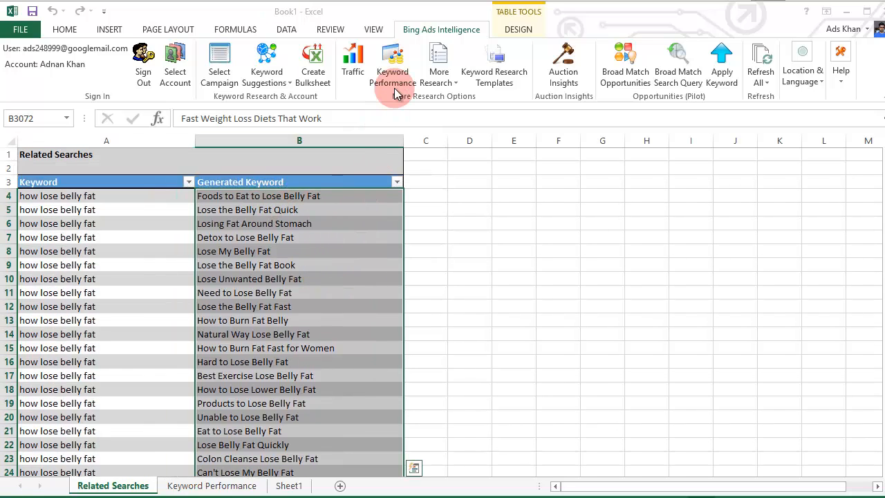
{"action": "left_click", "coordinate": [390, 66]}
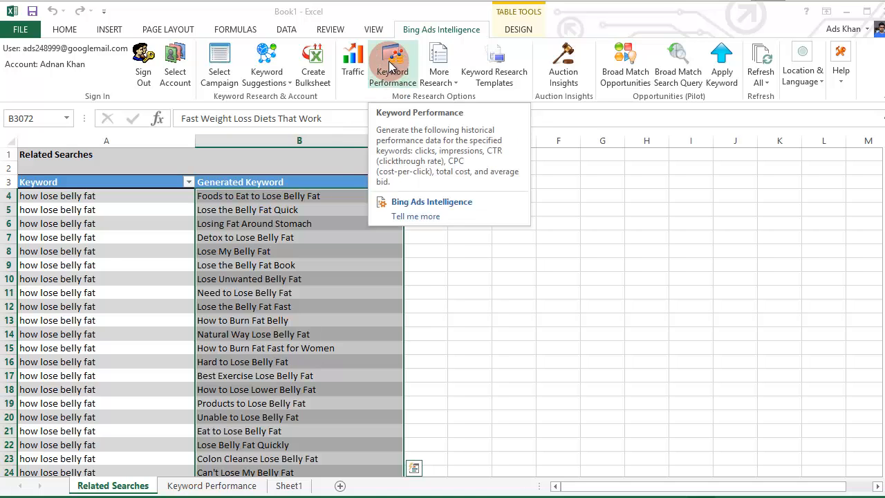
{"action": "left_click", "coordinate": [784, 416]}
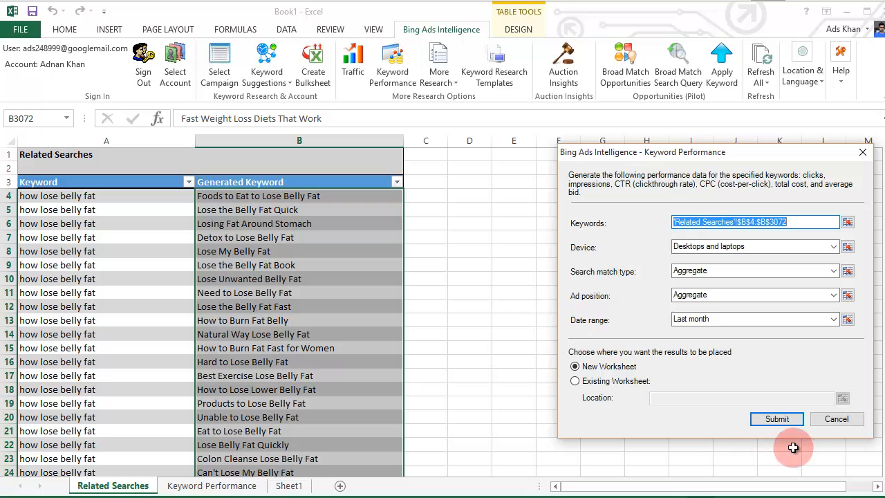
{"action": "left_click", "coordinate": [789, 422]}
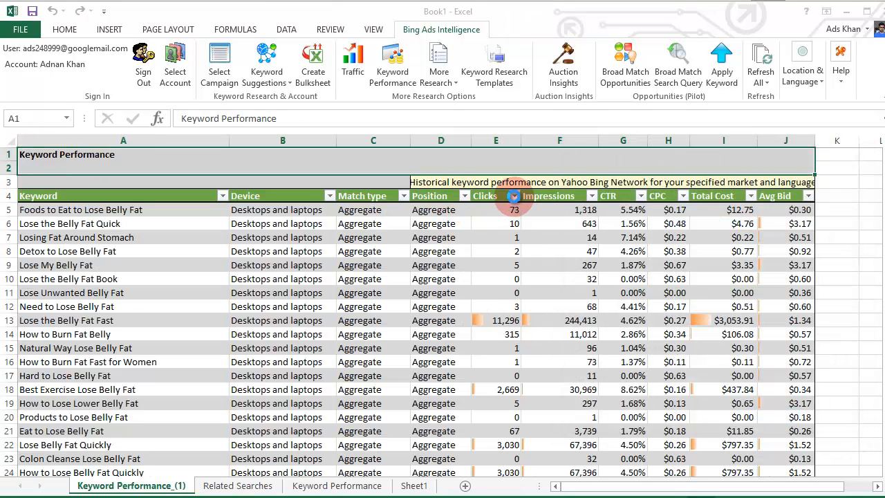
- Filter the new performance data to keywords with Clicks greater than 199
{"action": "left_click", "coordinate": [513, 196]}
{"action": "mouse_move", "coordinate": [457, 296]}
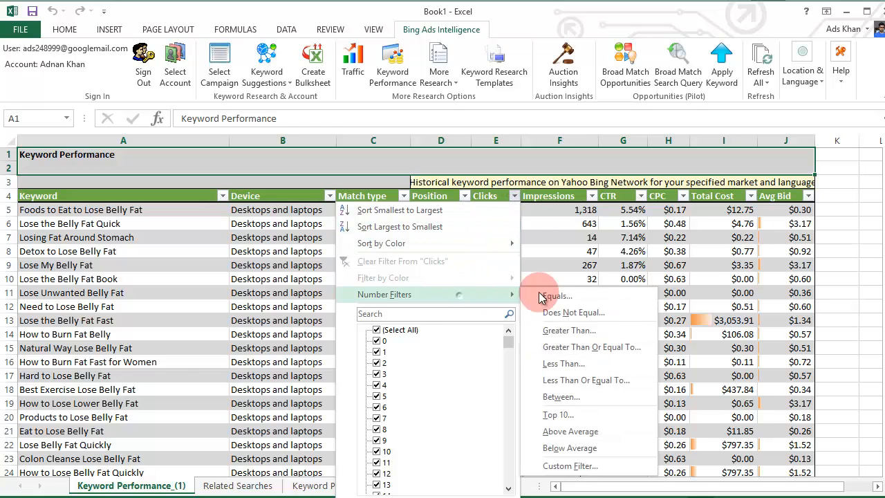
{"action": "left_click", "coordinate": [560, 329]}
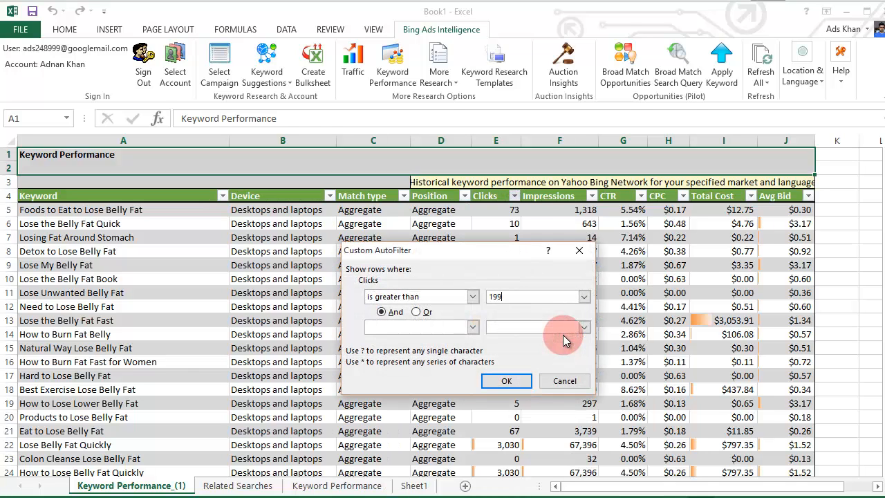
{"action": "key", "text": "Return"}
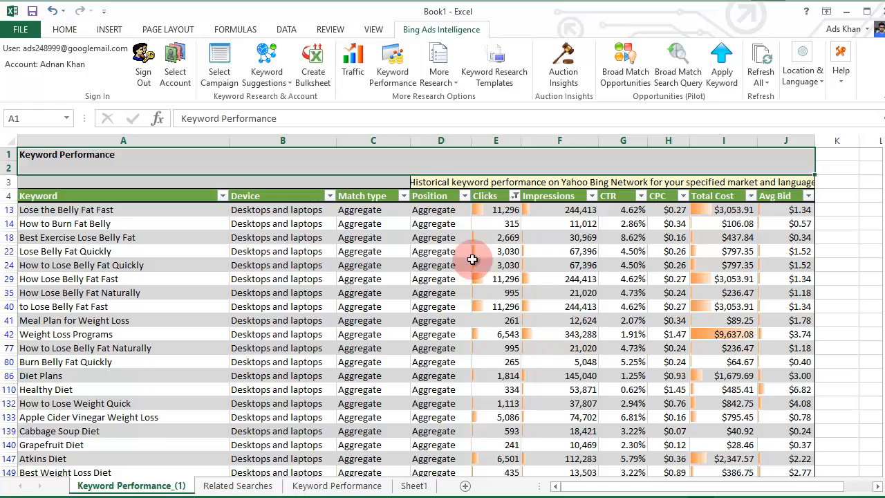
- Sort the filtered keywords by CTR from largest to smallest and delete all rows with a CTR below 1%
{"action": "left_click", "coordinate": [639, 195]}
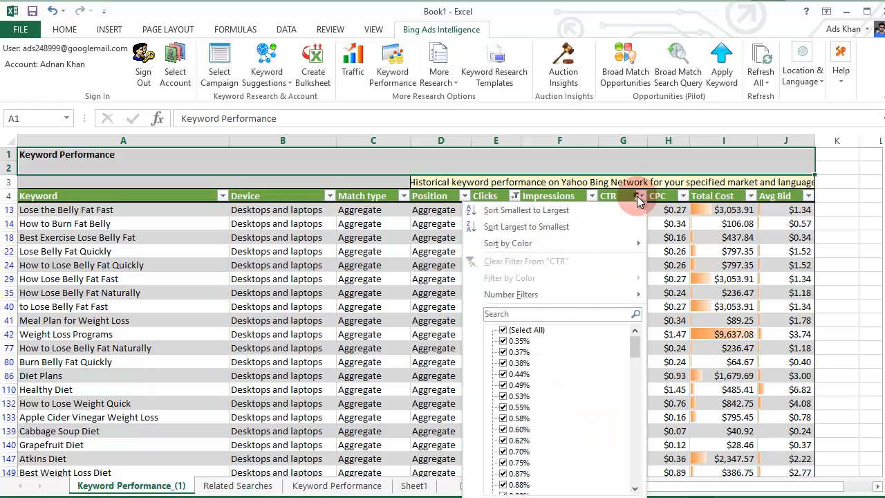
{"action": "left_click", "coordinate": [582, 226]}
{"action": "left_click_drag", "start_coordinate": [877, 159], "coordinate": [878, 401]}
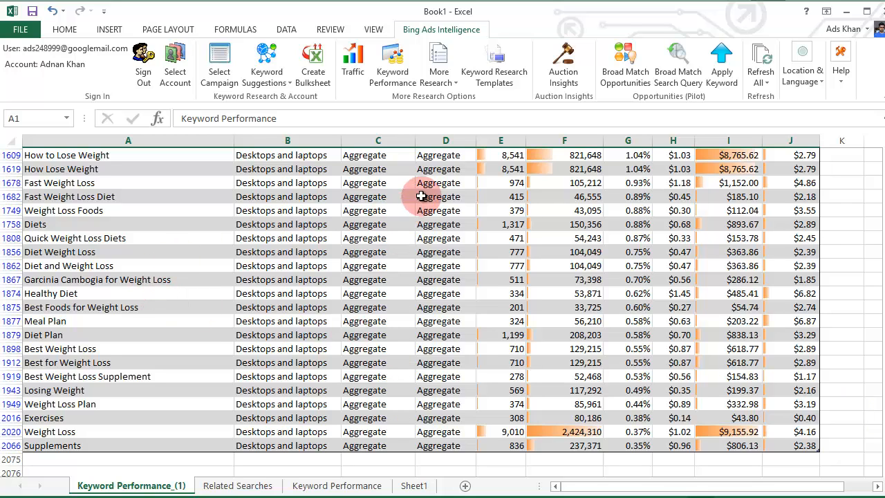
{"action": "left_click_drag", "start_coordinate": [10, 182], "coordinate": [9, 445]}
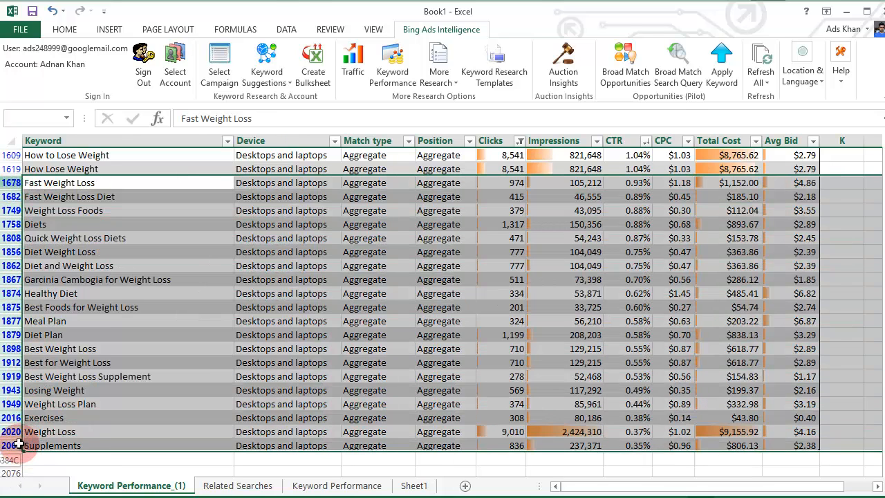
{"action": "right_click", "coordinate": [15, 414]}
{"action": "left_click", "coordinate": [62, 497]}
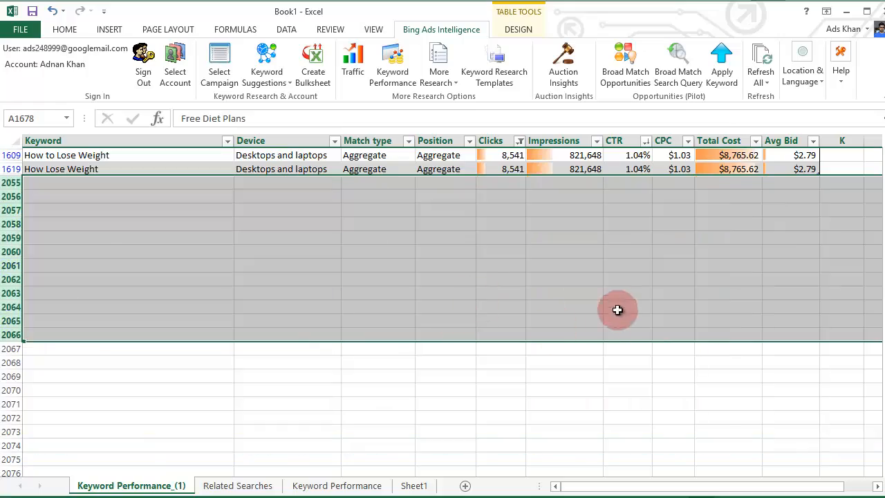
{"action": "left_click", "coordinate": [601, 292]}
- Sort the keywords by CPC from largest to smallest and delete the rows with a CPC of $0.74 or more
{"action": "scroll", "coordinate": [601, 290], "scroll_direction": "up", "scroll_amount": 4}
{"action": "left_click_drag", "start_coordinate": [879, 352], "coordinate": [879, 149]}
{"action": "left_click", "coordinate": [684, 197]}
{"action": "left_click", "coordinate": [612, 227]}
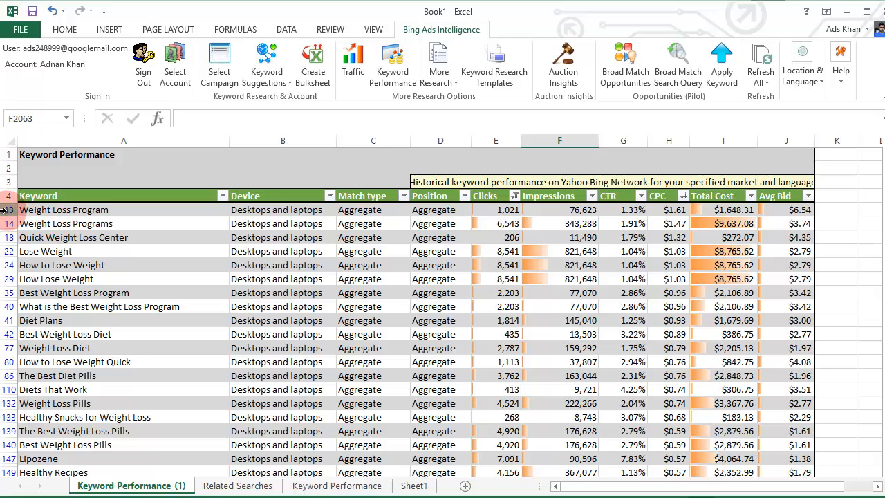
{"action": "left_click_drag", "start_coordinate": [4, 209], "coordinate": [10, 404]}
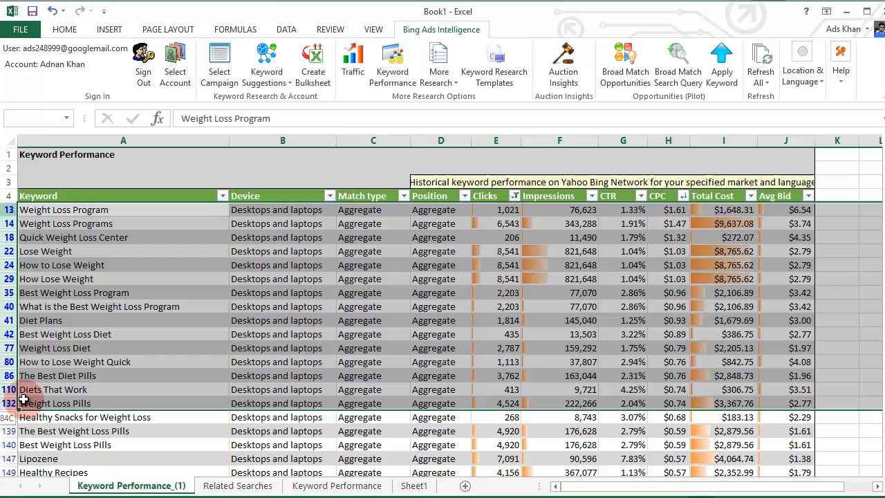
{"action": "right_click", "coordinate": [4, 367]}
{"action": "left_click", "coordinate": [29, 478]}
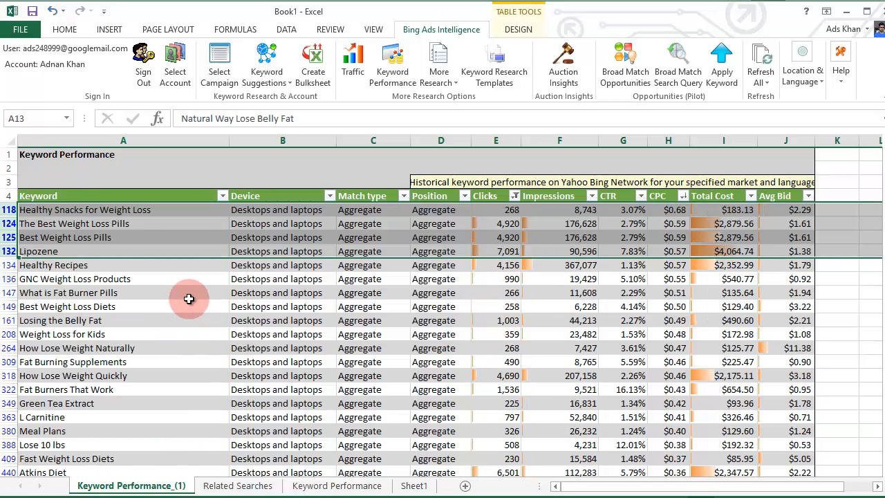
- Review the remaining keywords, and copy the selected keywords from the original Keyword Performance worksheet
{"action": "scroll", "coordinate": [215, 309], "scroll_direction": "down", "scroll_amount": 20}
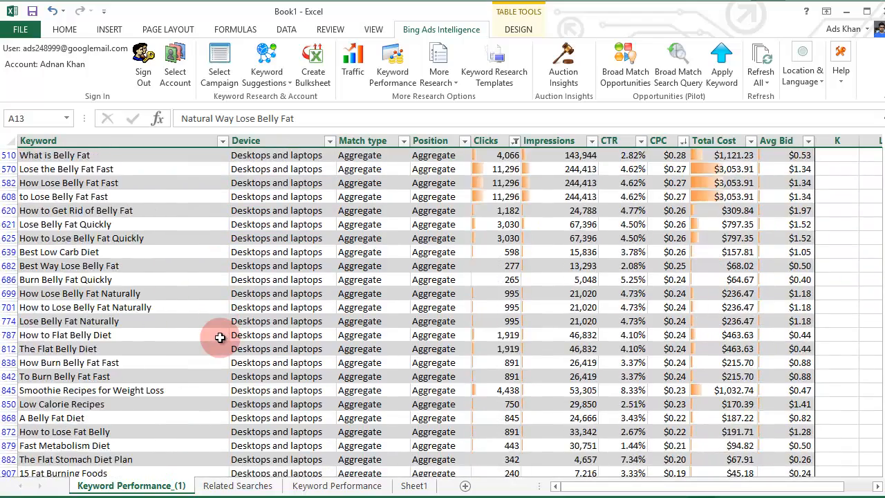
{"action": "scroll", "coordinate": [214, 351], "scroll_direction": "down", "scroll_amount": 2}
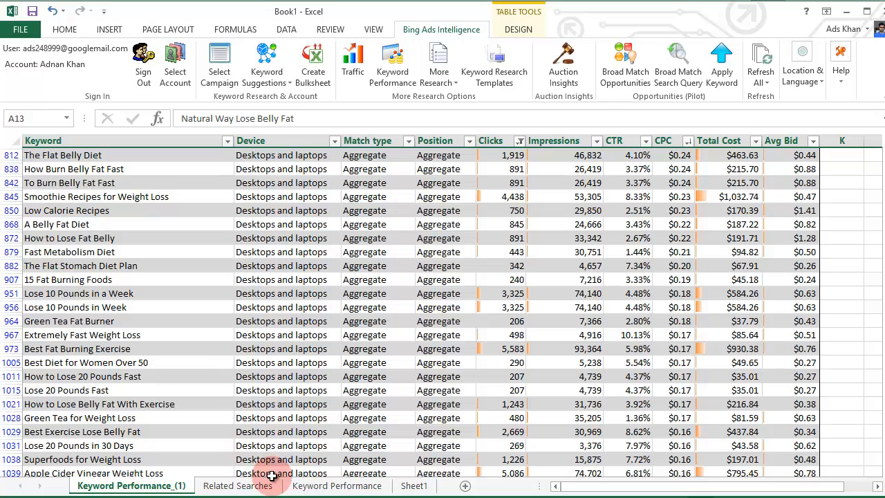
{"action": "scroll", "coordinate": [210, 395], "scroll_direction": "up", "scroll_amount": 2}
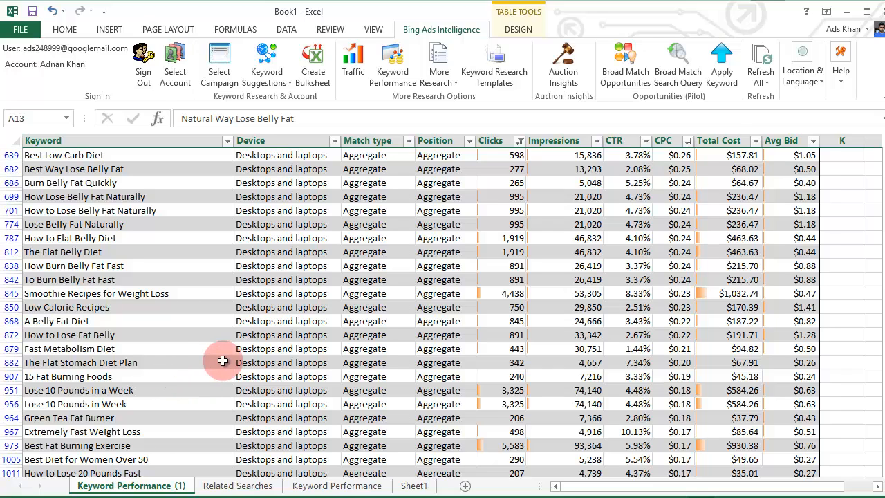
{"action": "left_click", "coordinate": [351, 486]}
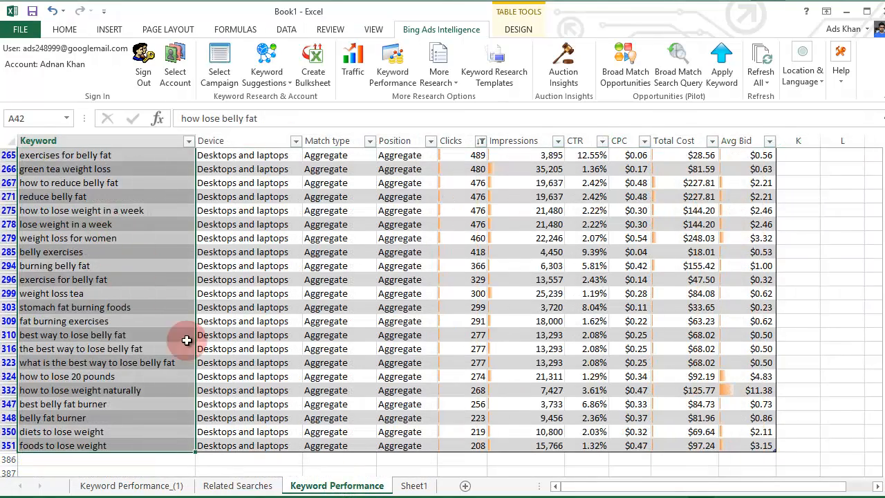
{"action": "right_click", "coordinate": [129, 301]}
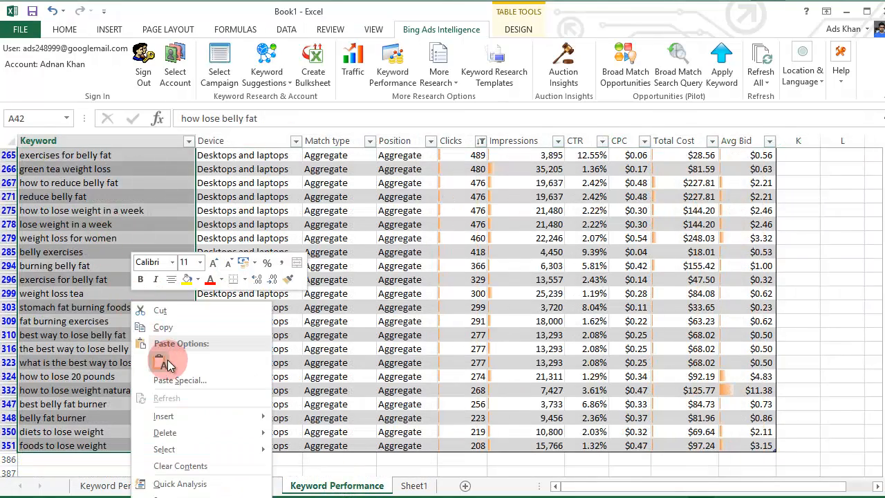
{"action": "left_click", "coordinate": [166, 330]}
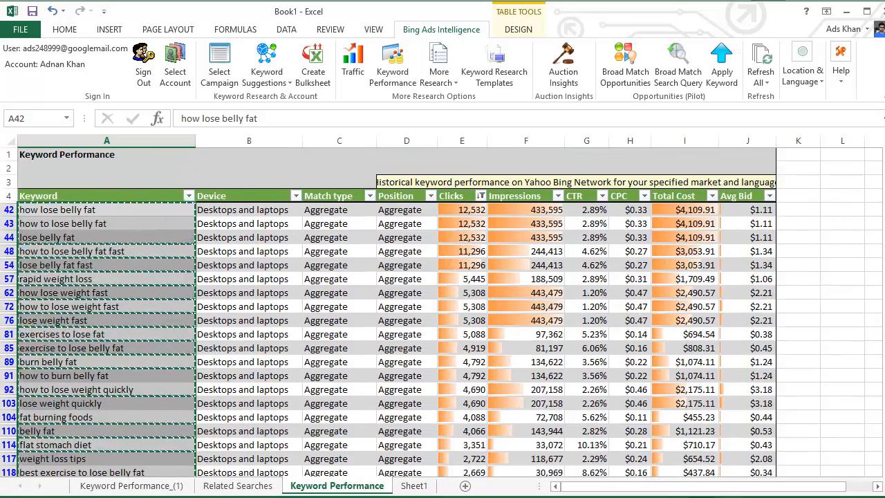
- Switch to the Keyword Tool page in Chrome and replace the old list in its input box with the copied keywords
{"action": "left_click", "coordinate": [148, 497]}
{"action": "left_click", "coordinate": [358, 275]}
{"action": "scroll", "coordinate": [359, 275], "scroll_direction": "up", "scroll_amount": 6}
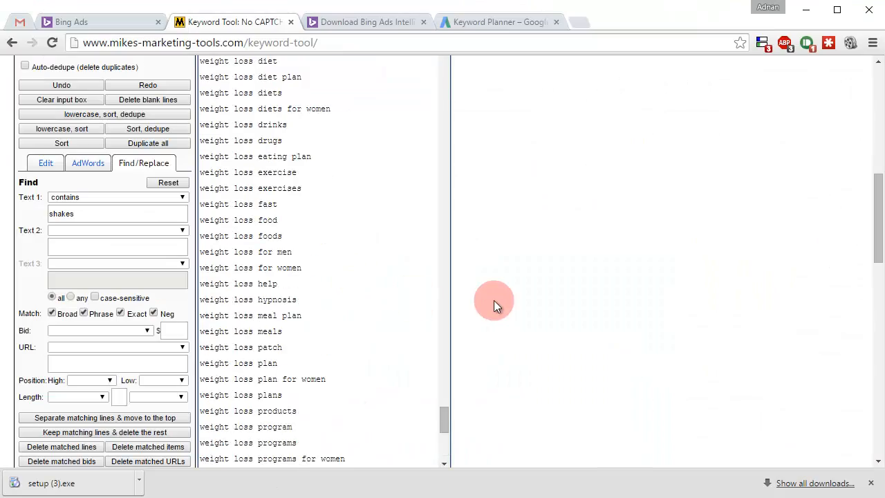
{"action": "scroll", "coordinate": [495, 299], "scroll_direction": "up", "scroll_amount": 7}
{"action": "scroll", "coordinate": [489, 311], "scroll_direction": "down", "scroll_amount": 6}
{"action": "key", "text": "ctrl+a"}
{"action": "key", "text": "Delete"}
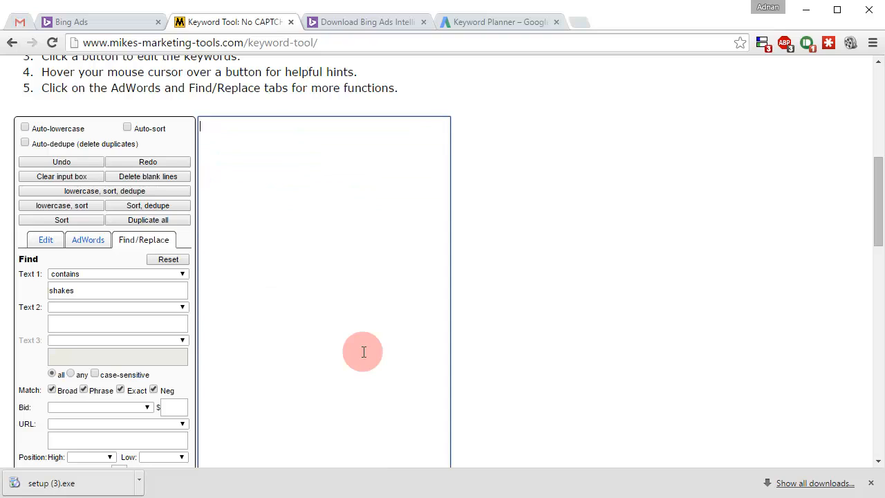
{"action": "key", "text": "ctrl+v"}
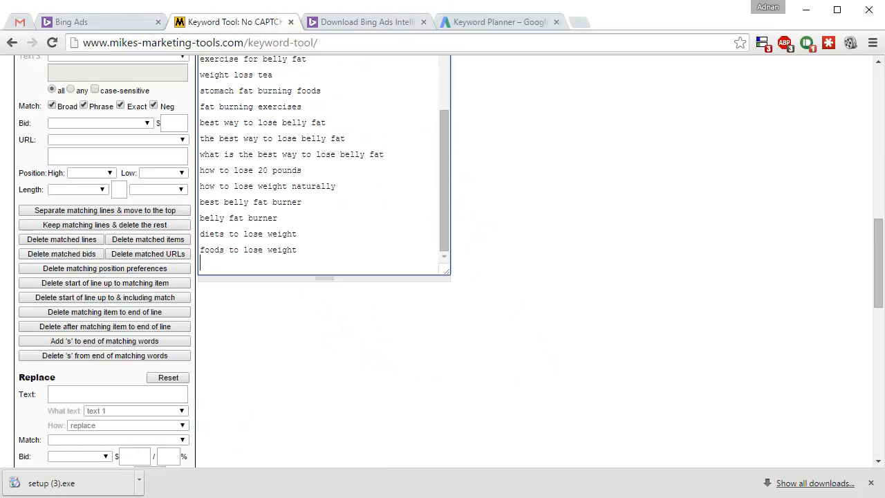
- Switch back to Excel and copy all filtered keywords in the Keyword column of the Keyword Performance_(1) worksheet
{"action": "key", "text": "alt+Tab"}
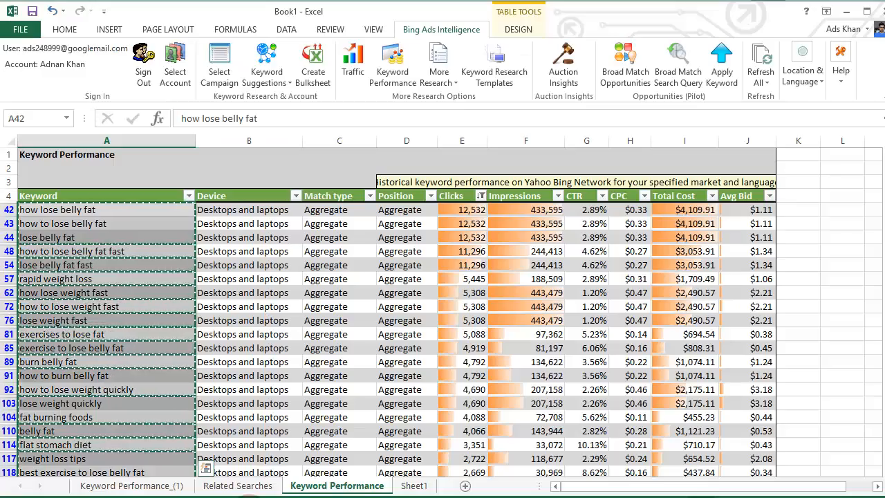
{"action": "left_click", "coordinate": [151, 483]}
{"action": "scroll", "coordinate": [150, 382], "scroll_direction": "up", "scroll_amount": 20}
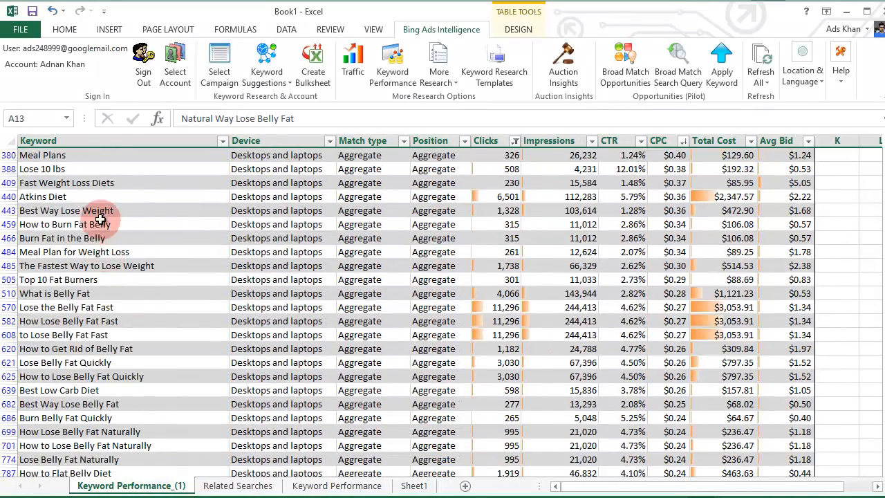
{"action": "scroll", "coordinate": [101, 218], "scroll_direction": "up", "scroll_amount": 3}
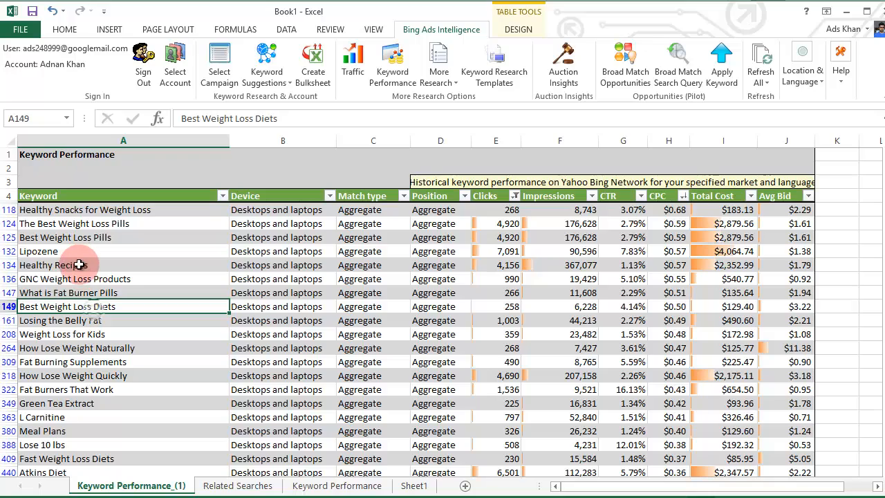
{"action": "left_click", "coordinate": [98, 251]}
{"action": "left_click", "coordinate": [99, 211]}
{"action": "left_click_drag", "start_coordinate": [98, 212], "coordinate": [232, 470]}
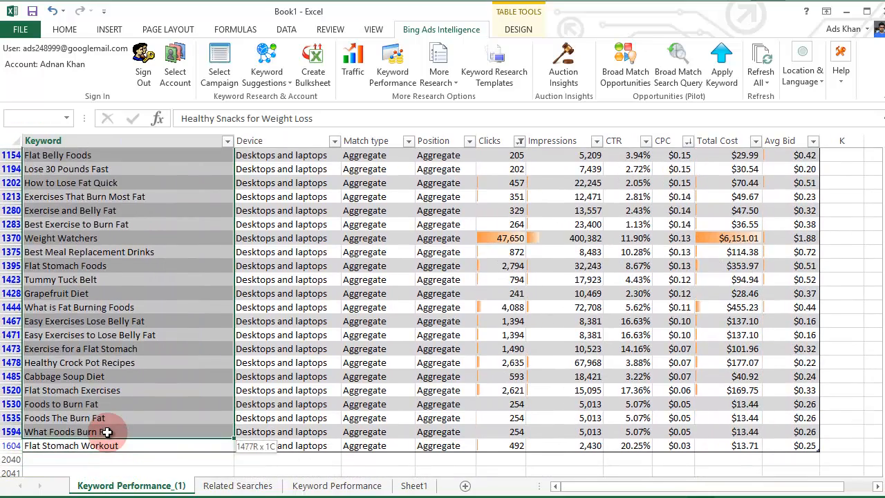
{"action": "right_click", "coordinate": [121, 406]}
{"action": "left_click", "coordinate": [153, 427]}
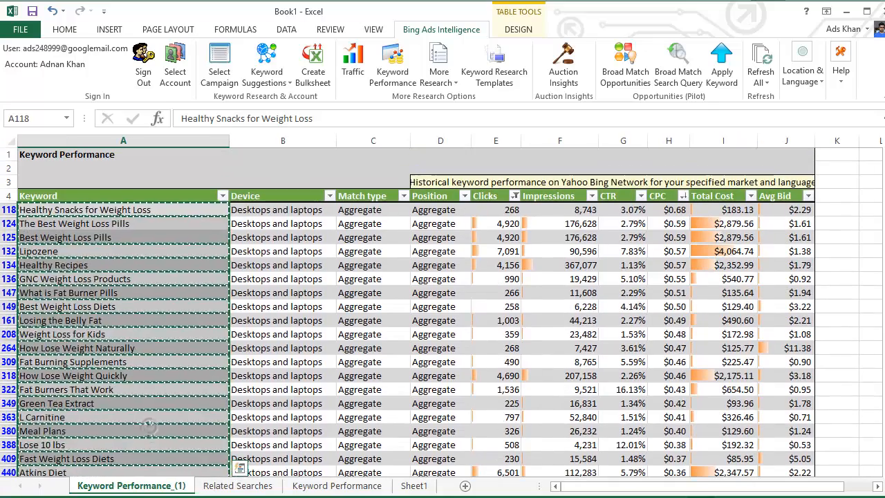
- Switch to the Keyword Tool page in Chrome and paste the copied keywords below the existing list
{"action": "key", "text": "alt+Tab"}
{"action": "left_click", "coordinate": [247, 260]}
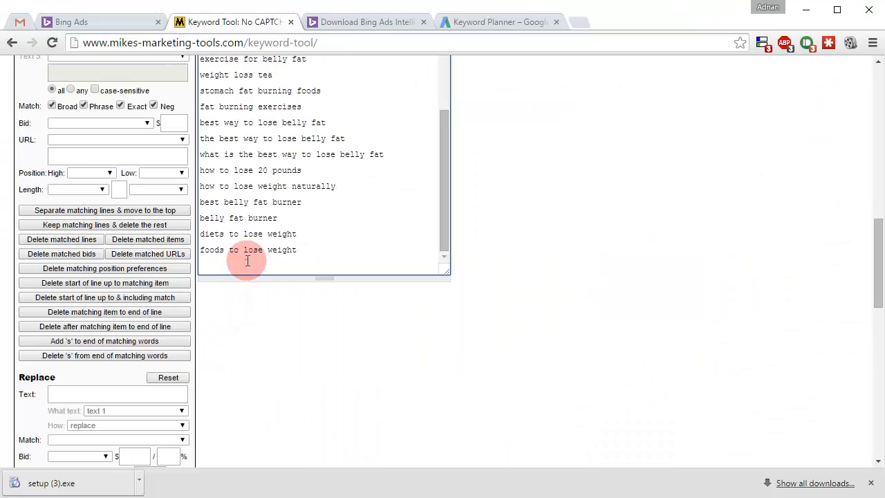
{"action": "key", "text": "ctrl+v"}
- Convert the combined keyword list to lowercase, sort it, and remove duplicate lines
{"action": "scroll", "coordinate": [617, 257], "scroll_direction": "up", "scroll_amount": 5}
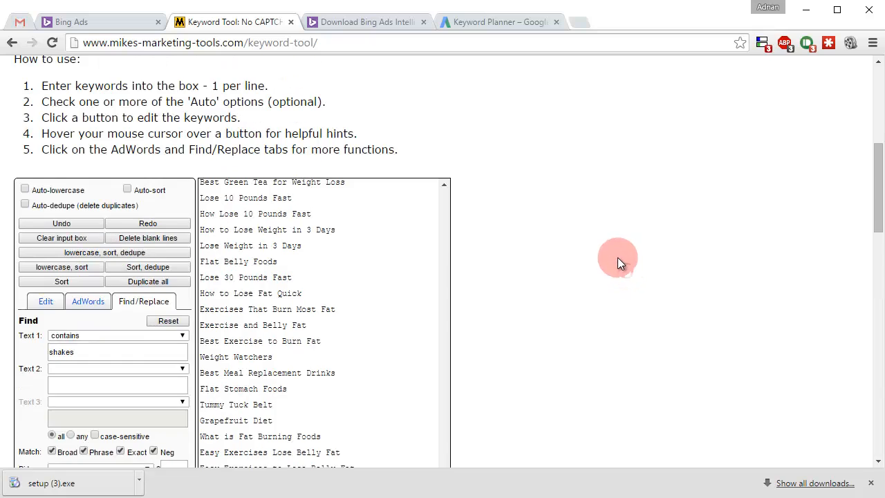
{"action": "scroll", "coordinate": [470, 210], "scroll_direction": "down", "scroll_amount": 3}
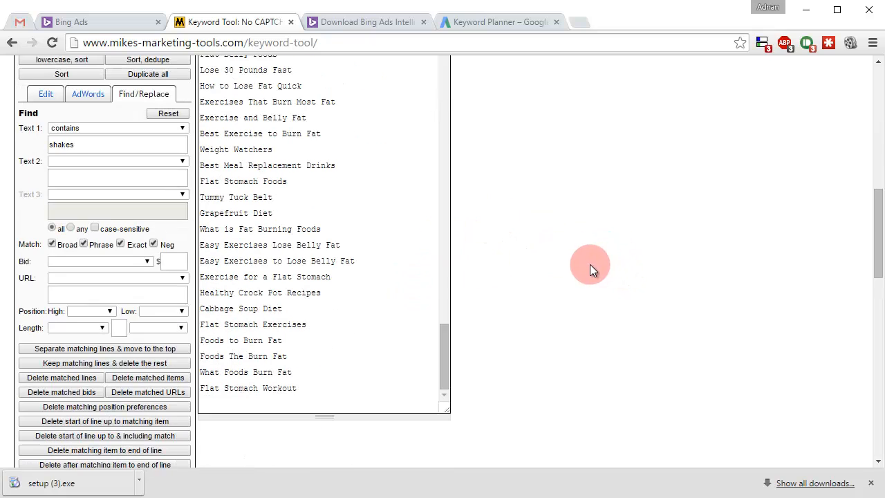
{"action": "scroll", "coordinate": [589, 264], "scroll_direction": "up", "scroll_amount": 4}
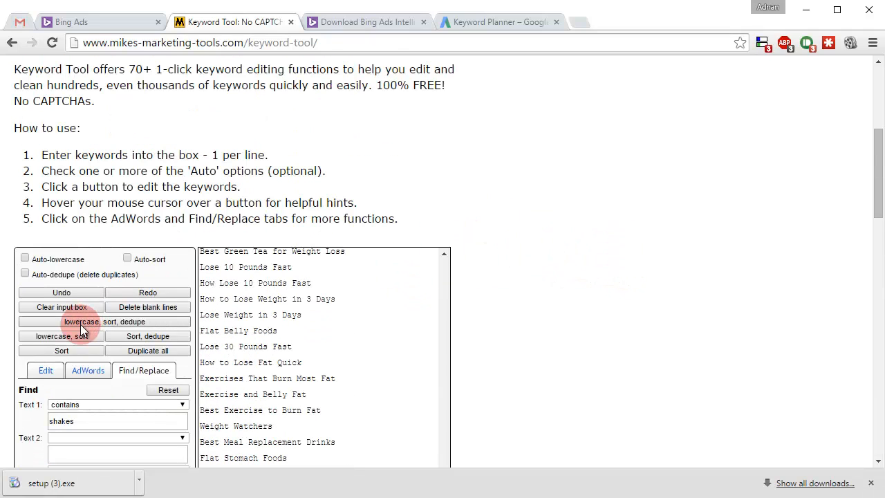
{"action": "mouse_move", "coordinate": [80, 326]}
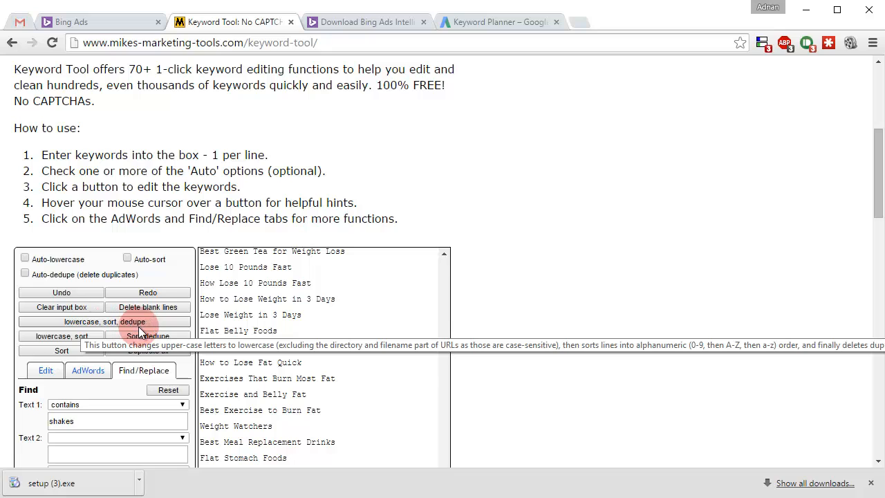
{"action": "left_click", "coordinate": [87, 322]}
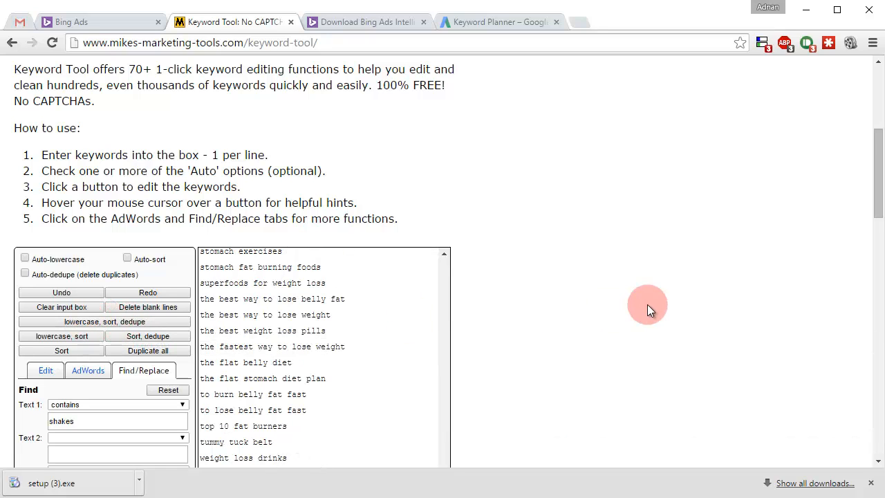
- Copy the whole cleaned keyword list, switch to Excel, and paste it into column A of a new worksheet
{"action": "scroll", "coordinate": [649, 309], "scroll_direction": "down", "scroll_amount": 5}
{"action": "scroll", "coordinate": [600, 307], "scroll_direction": "up", "scroll_amount": 5}
{"action": "scroll", "coordinate": [597, 294], "scroll_direction": "down", "scroll_amount": 4}
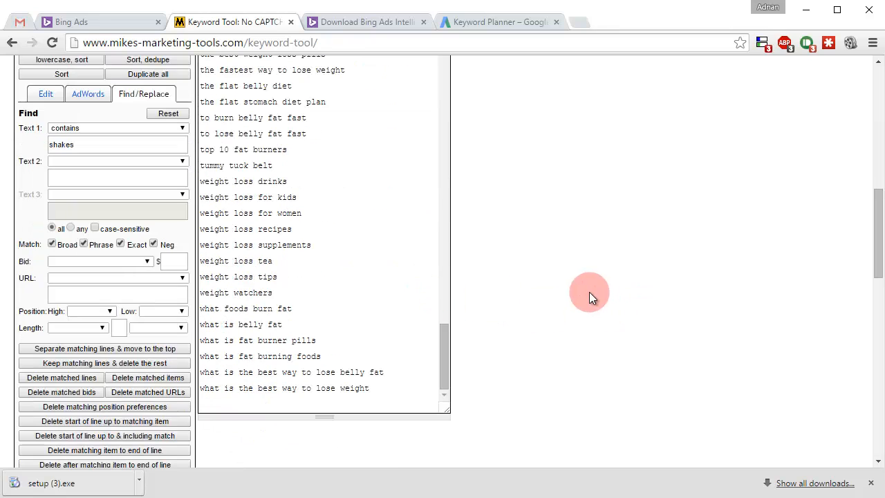
{"action": "scroll", "coordinate": [589, 292], "scroll_direction": "up", "scroll_amount": 3}
{"action": "scroll", "coordinate": [568, 285], "scroll_direction": "up", "scroll_amount": 1}
{"action": "left_click", "coordinate": [397, 325]}
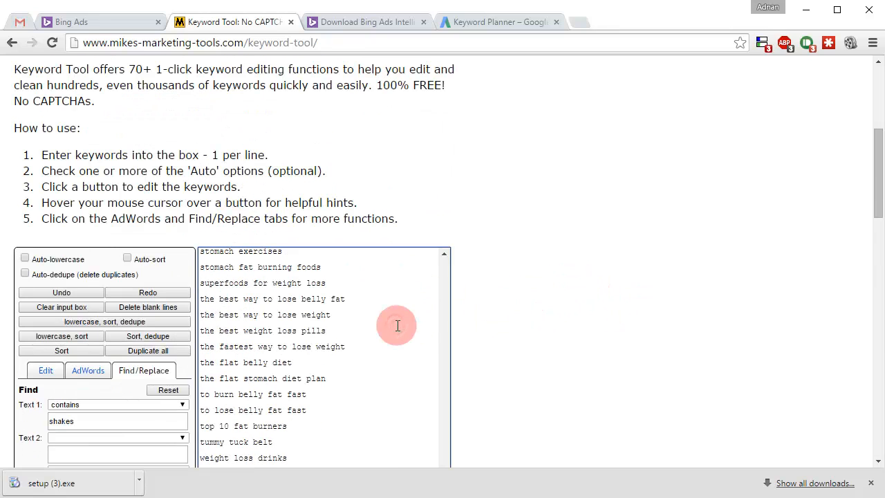
{"action": "key", "text": "ctrl+a"}
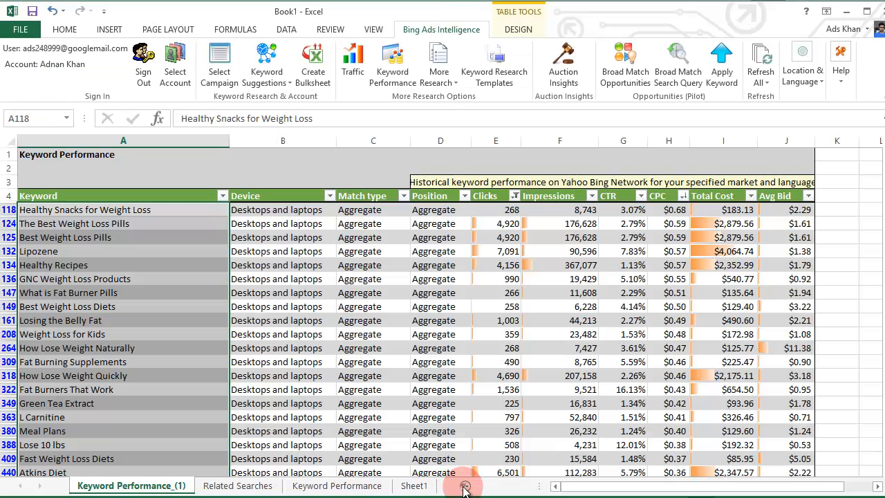
{"action": "left_click", "coordinate": [465, 486]}
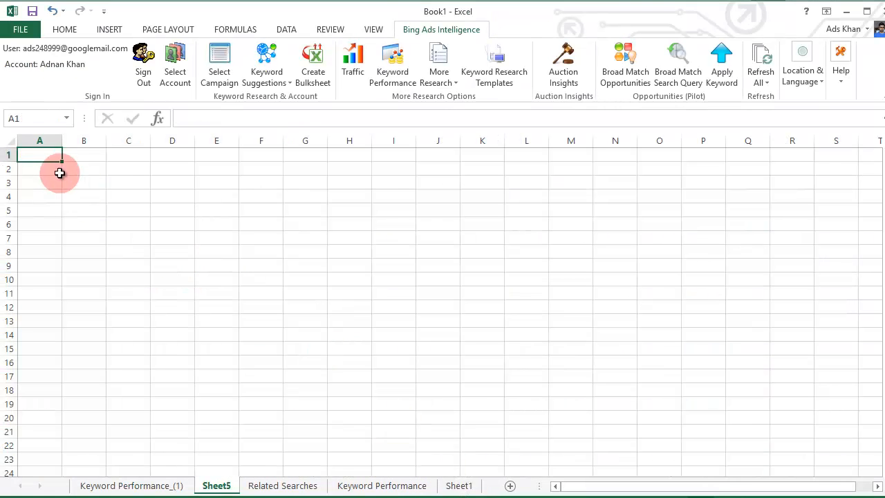
{"action": "key", "text": "ctrl+v"}
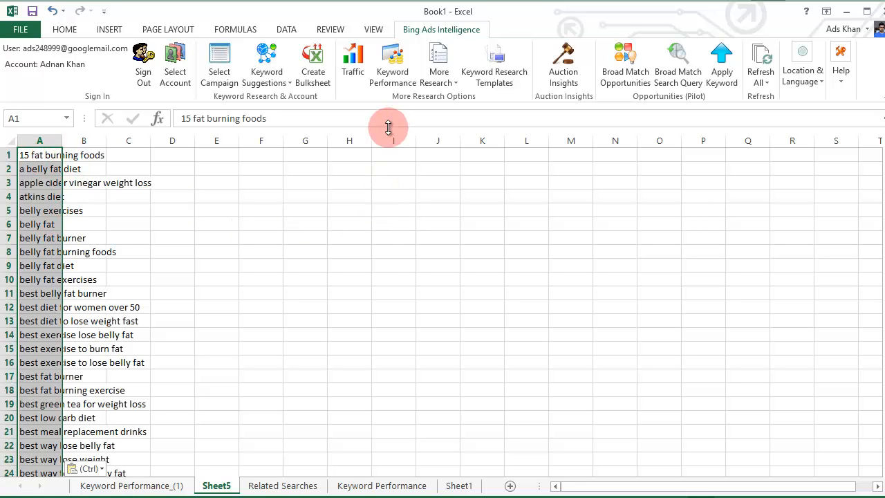
- Generate a Keyword Performance report for the pasted keywords in a new worksheet, using the Exact, Phrase and Broad search match types
{"action": "left_click", "coordinate": [398, 68]}
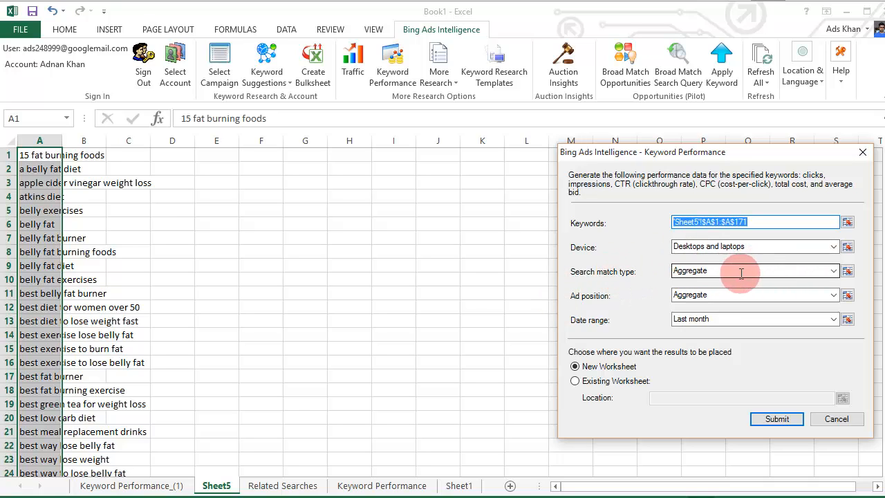
{"action": "left_click", "coordinate": [833, 271]}
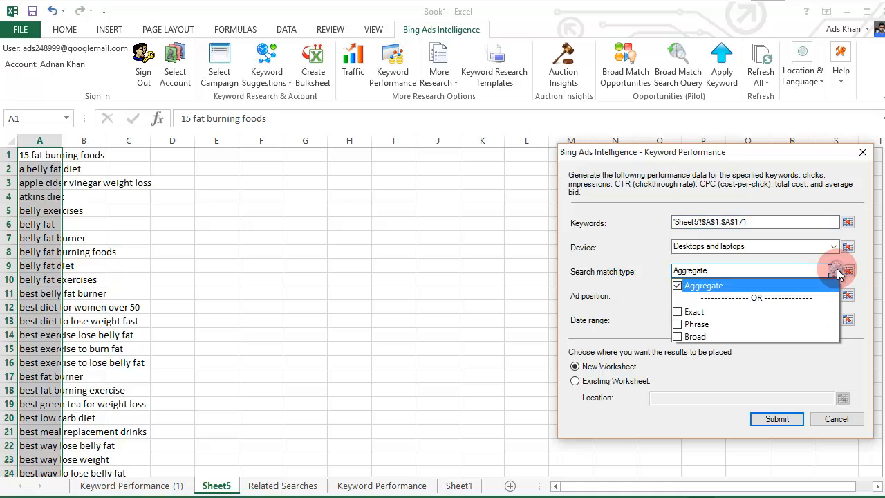
{"action": "left_click", "coordinate": [677, 311]}
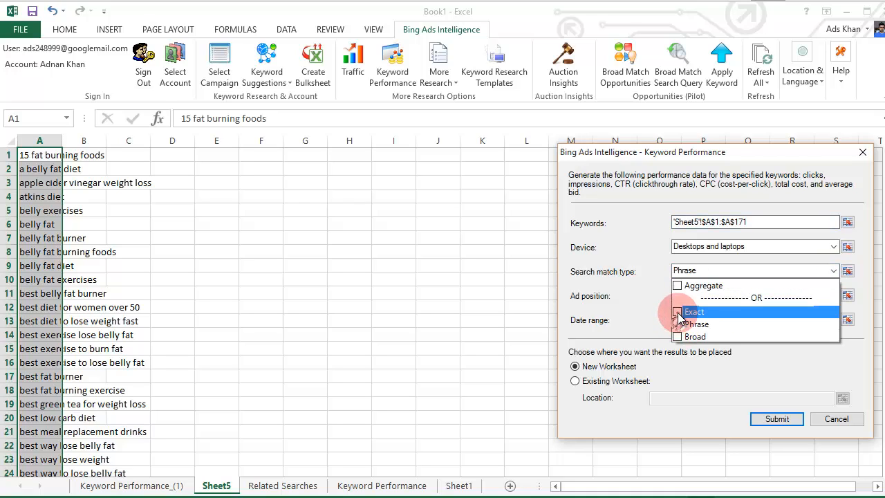
{"action": "left_click", "coordinate": [678, 324]}
{"action": "left_click", "coordinate": [677, 336]}
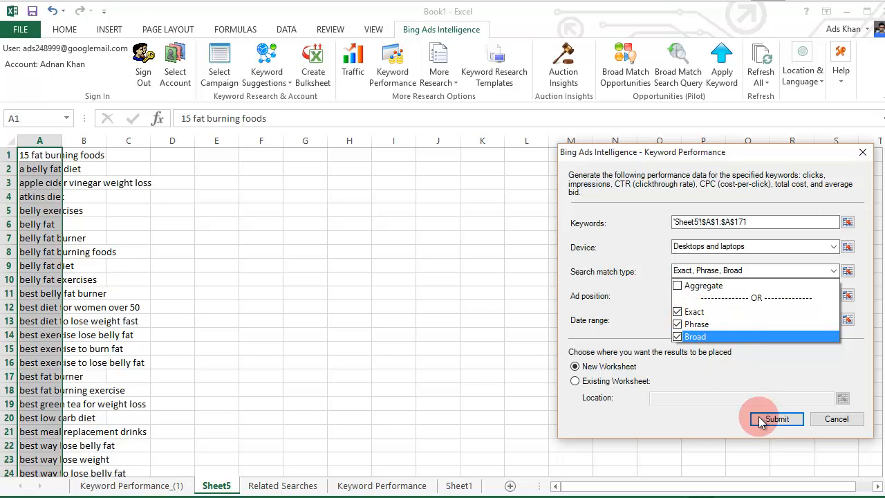
{"action": "left_click", "coordinate": [710, 436]}
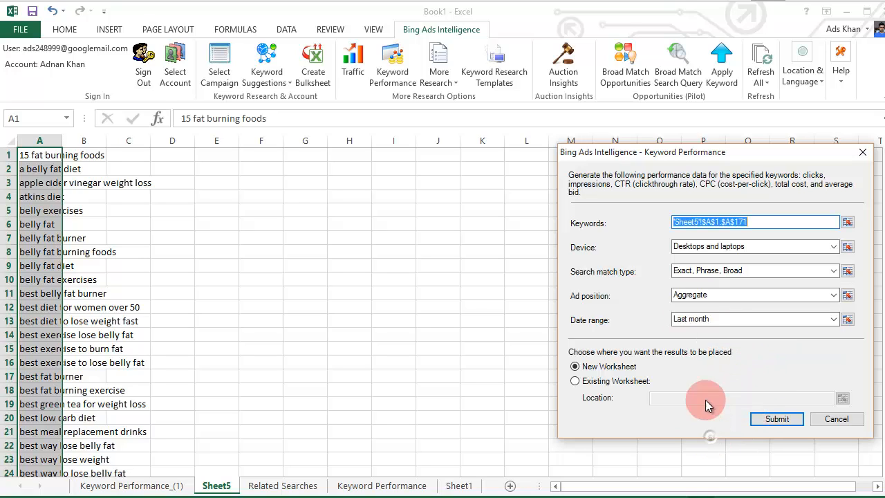
{"action": "left_click", "coordinate": [768, 423]}
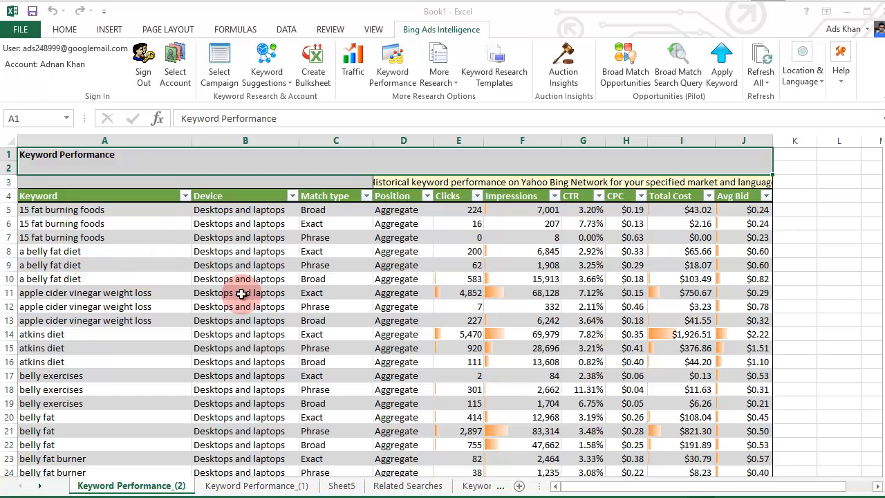
- Examine the Broad, Exact and Phrase rows of "15 fat burning foods" and compare their clicks, CTR and CPC
{"action": "left_click", "coordinate": [66, 239]}
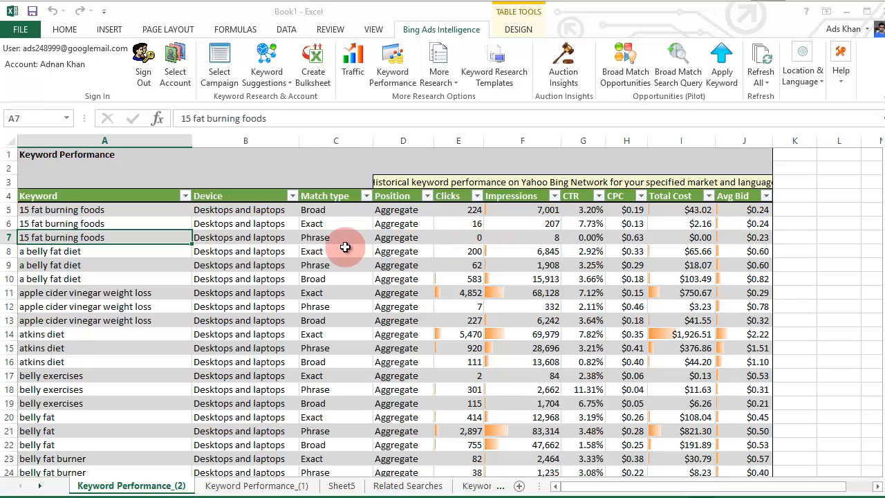
{"action": "left_click", "coordinate": [315, 239]}
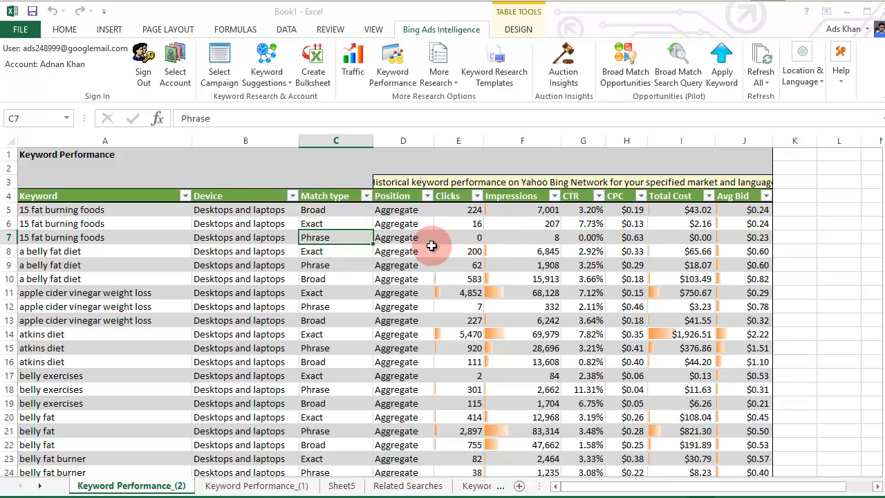
{"action": "key", "text": "Right"}
{"action": "key", "text": "Right"}
{"action": "key", "text": "Right"}
{"action": "key", "text": "Right"}
{"action": "key", "text": "Right"}
{"action": "key", "text": "shift+Left"}
{"action": "key", "text": "shift+Left"}
{"action": "key", "text": "shift+Left"}
{"action": "key", "text": "shift+Left"}
{"action": "key", "text": "shift+Left"}
{"action": "key", "text": "shift+Left"}
{"action": "key", "text": "shift+Left"}
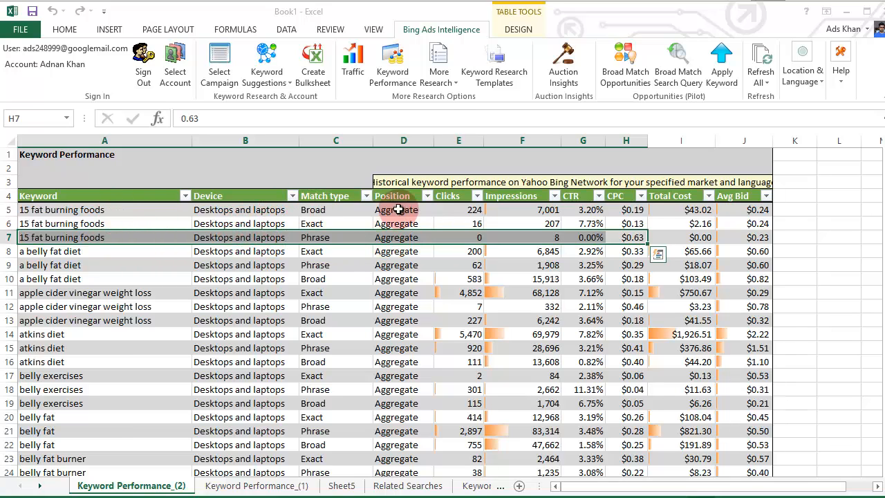
{"action": "left_click", "coordinate": [463, 210]}
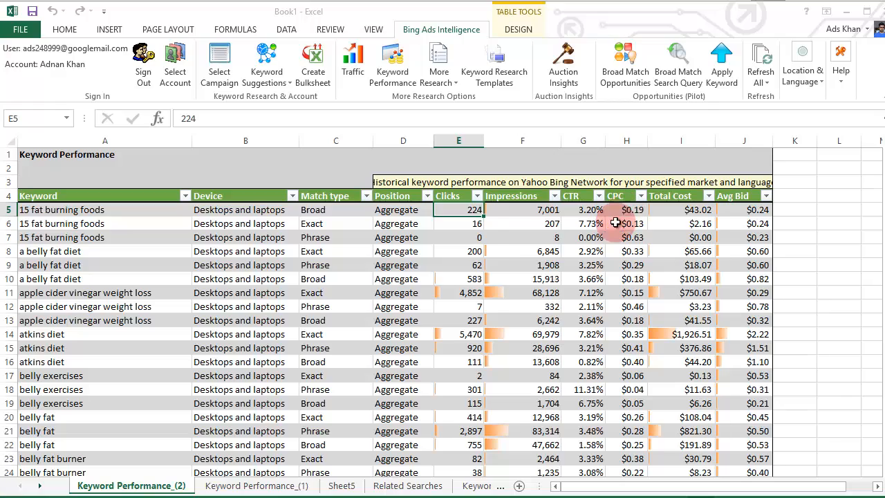
- Filter the Clicks column of the new performance report to values greater than 199
{"action": "scroll", "coordinate": [408, 319], "scroll_direction": "down", "scroll_amount": 12}
{"action": "scroll", "coordinate": [408, 320], "scroll_direction": "down", "scroll_amount": 11}
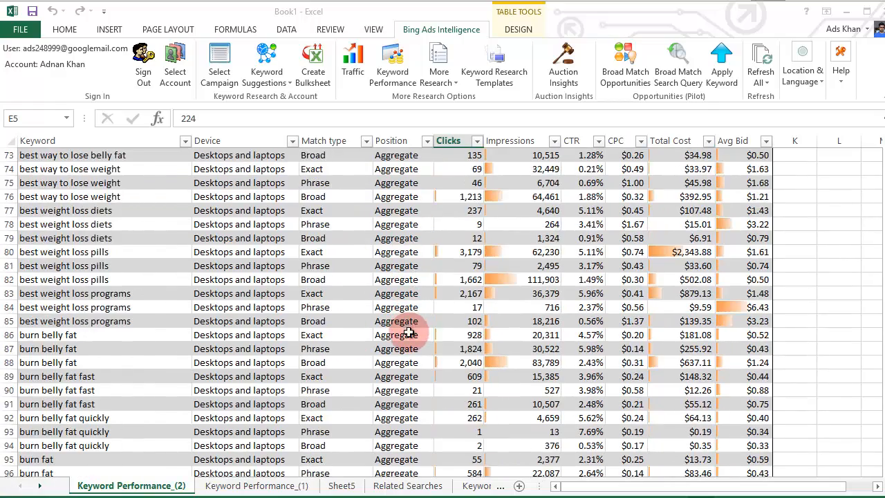
{"action": "scroll", "coordinate": [405, 257], "scroll_direction": "down", "scroll_amount": 16}
{"action": "scroll", "coordinate": [333, 302], "scroll_direction": "up", "scroll_amount": 20}
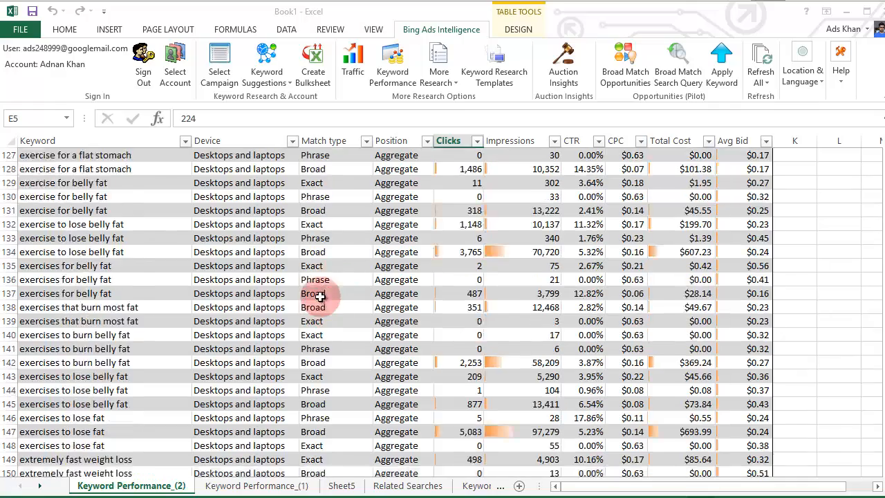
{"action": "scroll", "coordinate": [311, 295], "scroll_direction": "up", "scroll_amount": 17}
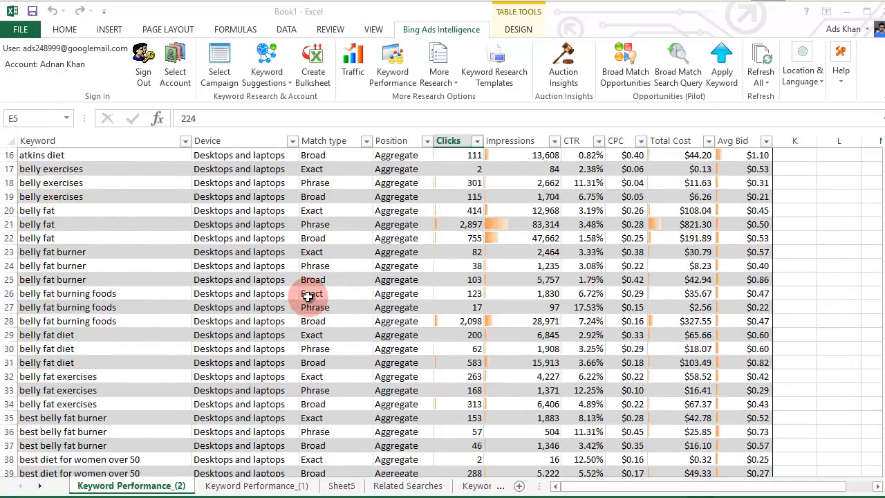
{"action": "left_click", "coordinate": [476, 196]}
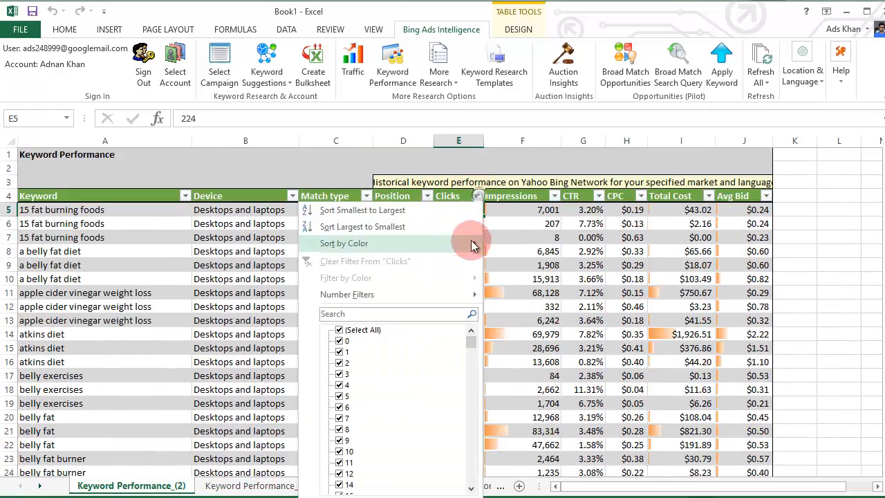
{"action": "mouse_move", "coordinate": [413, 297]}
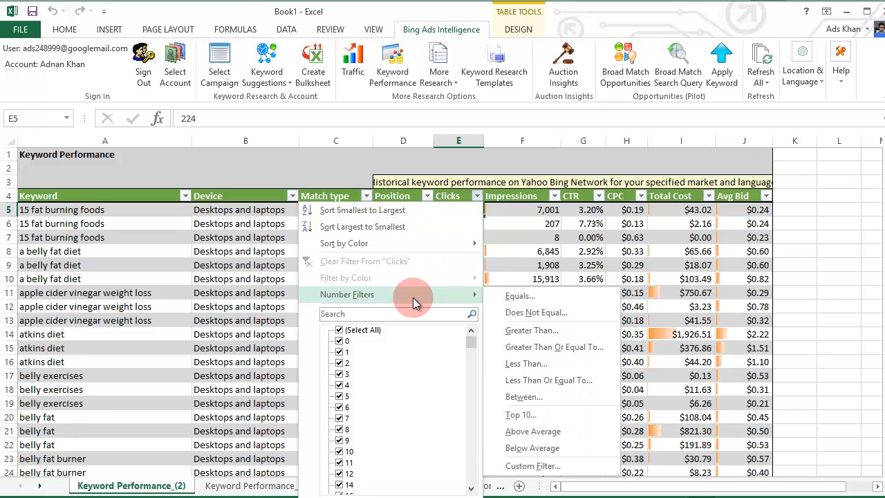
{"action": "left_click", "coordinate": [557, 329]}
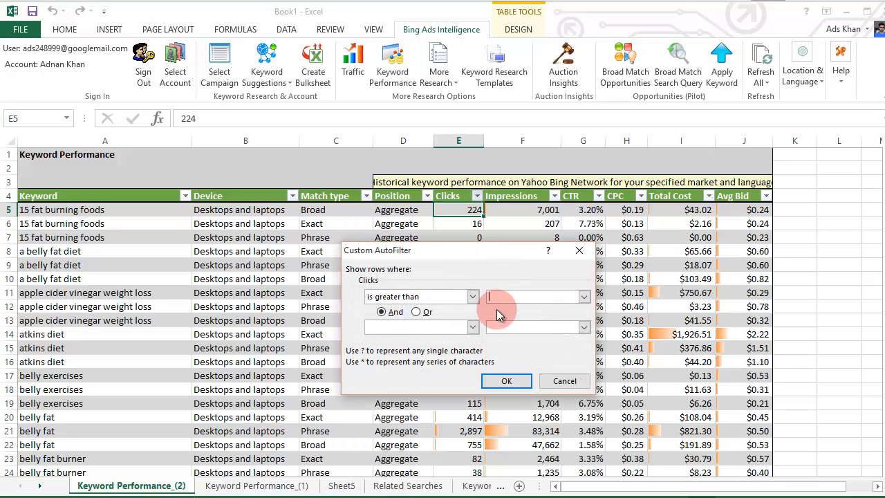
{"action": "type", "text": "199"}
{"action": "key", "text": "Return"}
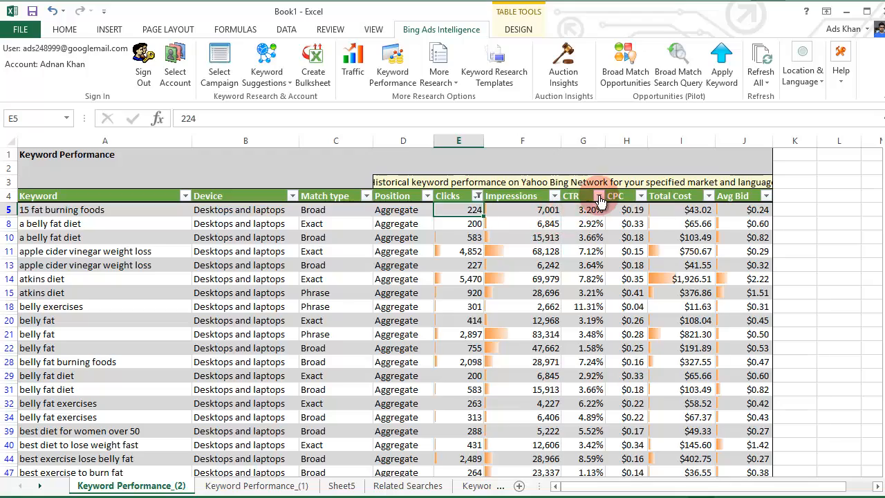
- Sort the report by CTR from largest to smallest and delete the rows with a CTR below 1%
{"action": "left_click", "coordinate": [600, 200]}
{"action": "left_click", "coordinate": [534, 230]}
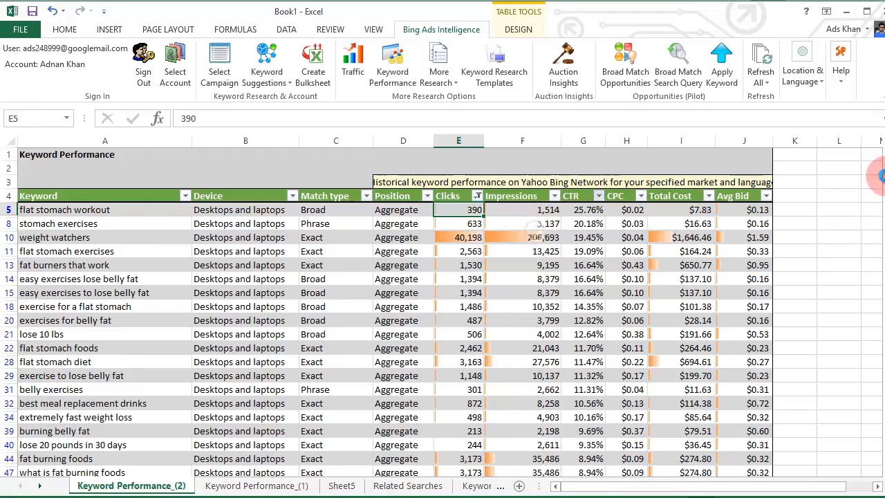
{"action": "left_click_drag", "start_coordinate": [881, 201], "coordinate": [881, 442]}
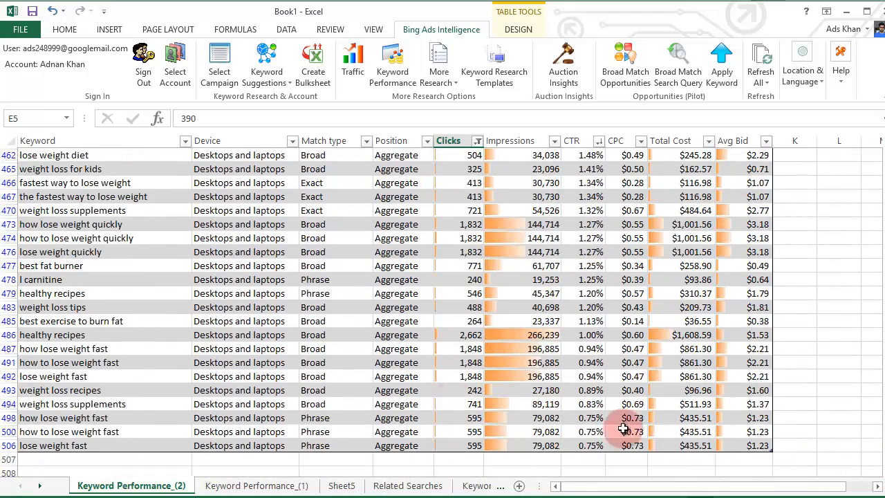
{"action": "left_click_drag", "start_coordinate": [10, 445], "coordinate": [11, 349]}
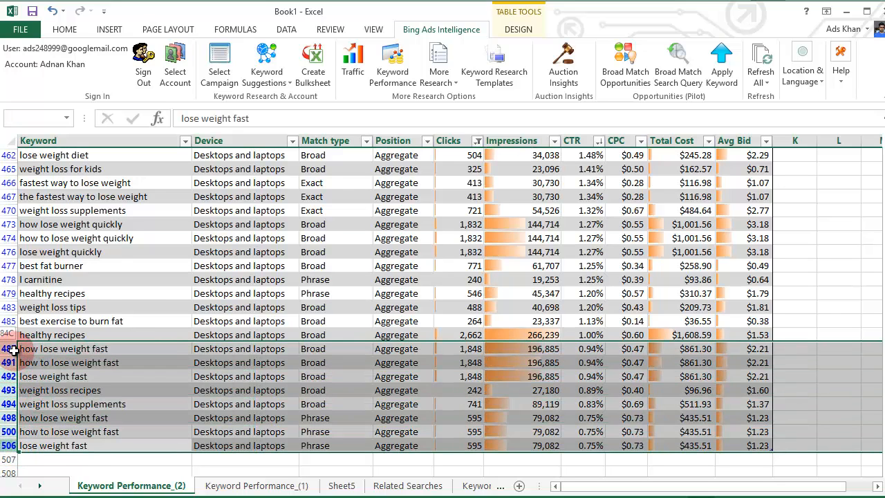
{"action": "right_click", "coordinate": [11, 350]}
{"action": "left_click", "coordinate": [31, 465]}
{"action": "left_click", "coordinate": [503, 294]}
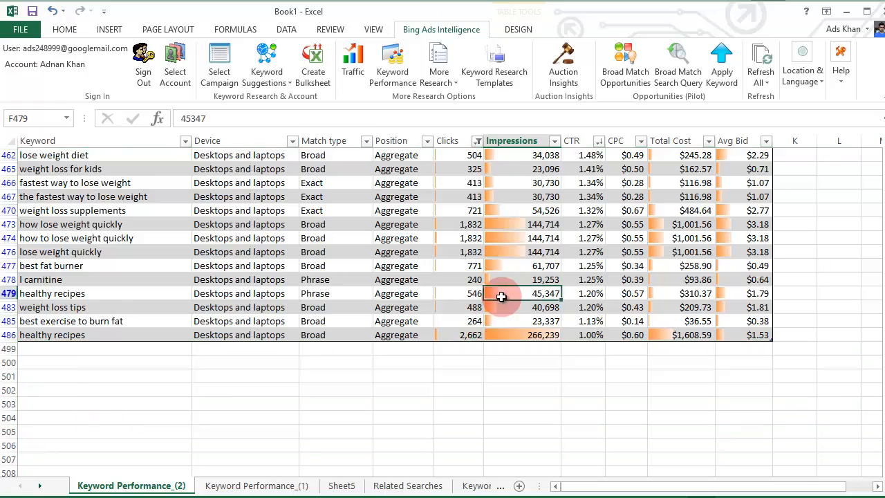
- Sort the report by CPC from largest to smallest and delete the first six rows, with a CPC of $0.73 or more
{"action": "scroll", "coordinate": [493, 297], "scroll_direction": "up", "scroll_amount": 3}
{"action": "left_click_drag", "start_coordinate": [884, 443], "coordinate": [884, 143]}
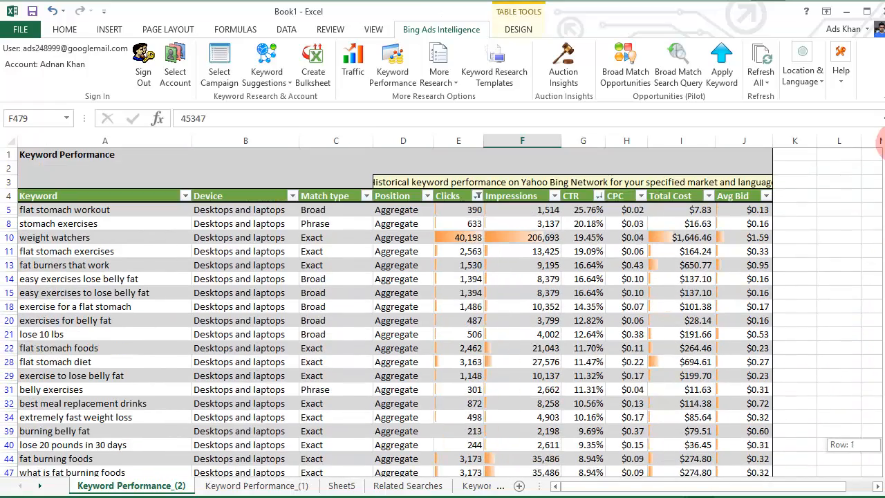
{"action": "left_click", "coordinate": [639, 199]}
{"action": "left_click", "coordinate": [587, 225]}
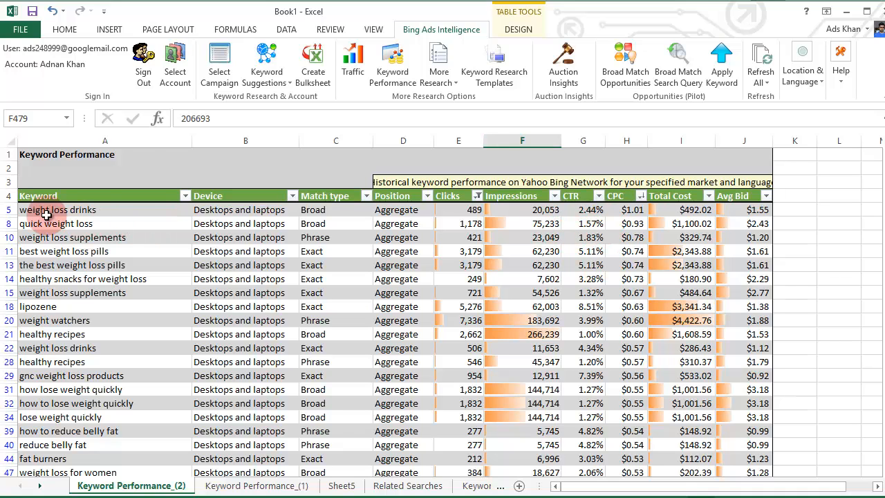
{"action": "left_click_drag", "start_coordinate": [9, 209], "coordinate": [6, 275]}
{"action": "right_click", "coordinate": [6, 275]}
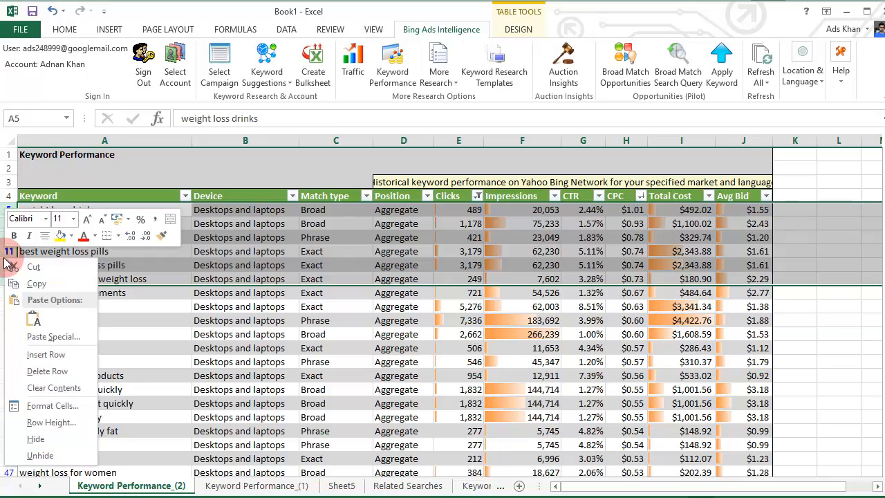
{"action": "left_click", "coordinate": [28, 371]}
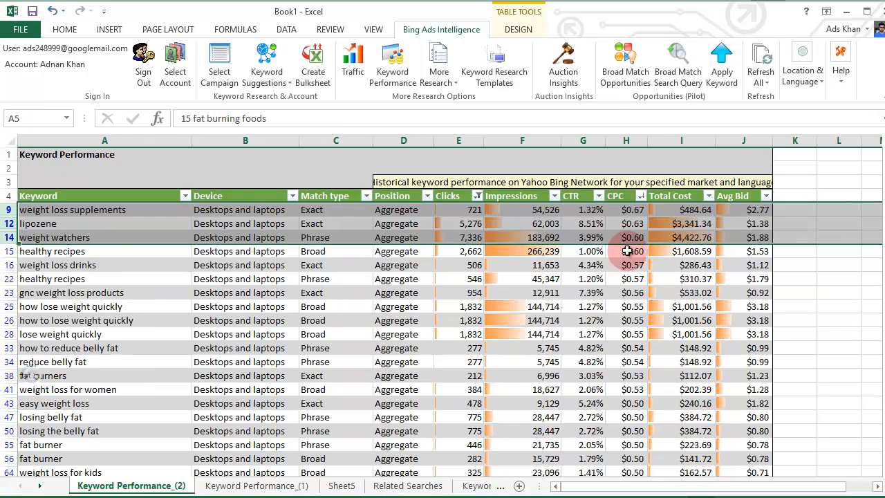
- Rename the Keyword Performance_(2) sheet as "final list"
{"action": "left_click", "coordinate": [553, 278]}
{"action": "scroll", "coordinate": [493, 287], "scroll_direction": "down", "scroll_amount": 8}
{"action": "scroll", "coordinate": [326, 297], "scroll_direction": "down", "scroll_amount": 20}
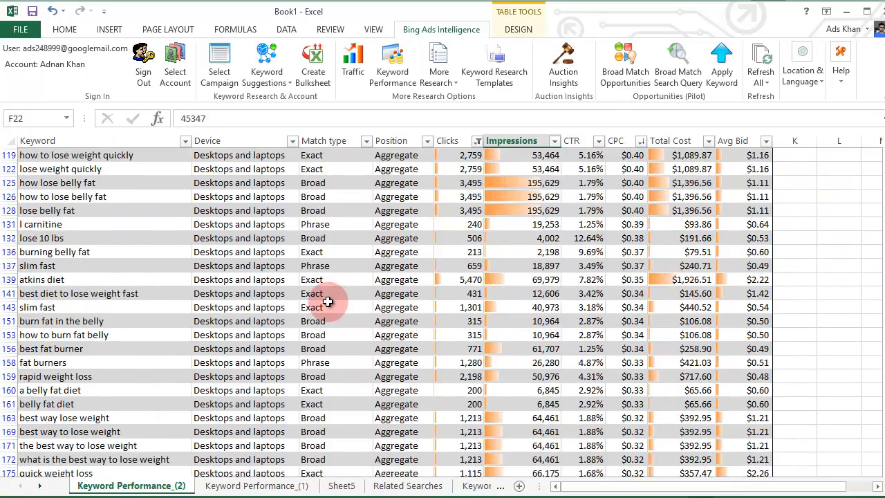
{"action": "scroll", "coordinate": [276, 305], "scroll_direction": "down", "scroll_amount": 7}
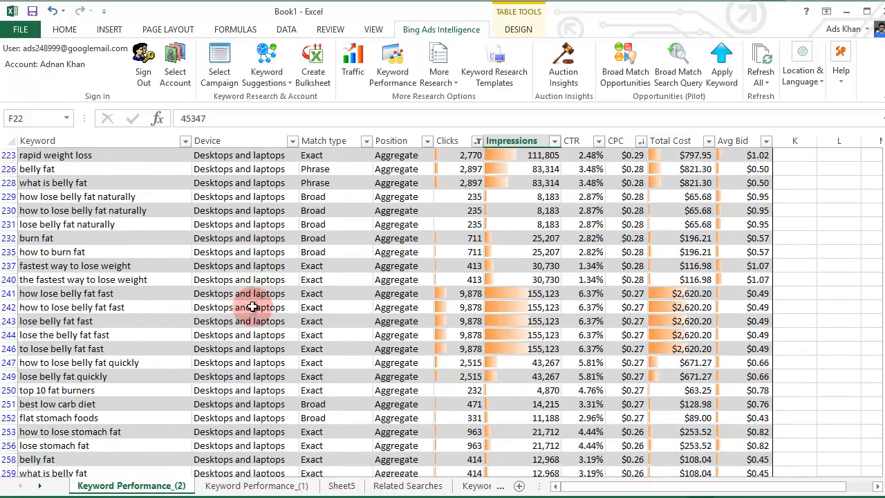
{"action": "right_click", "coordinate": [148, 487]}
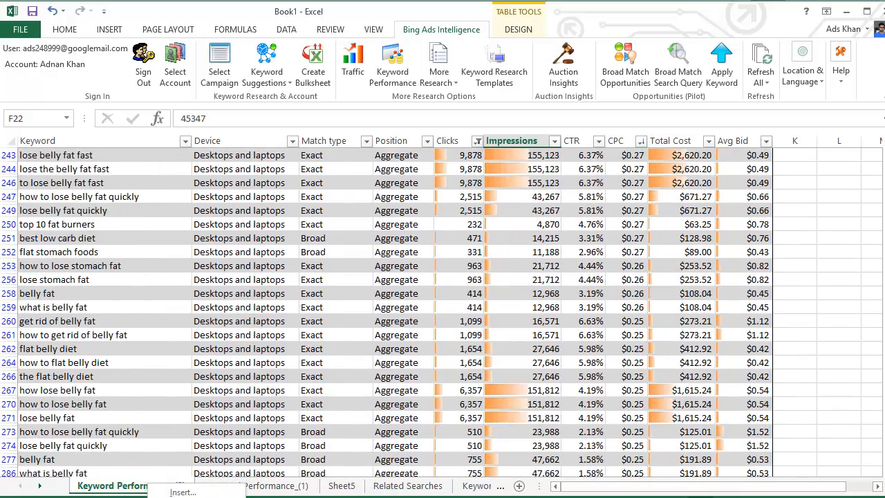
{"action": "type", "text": "r"}
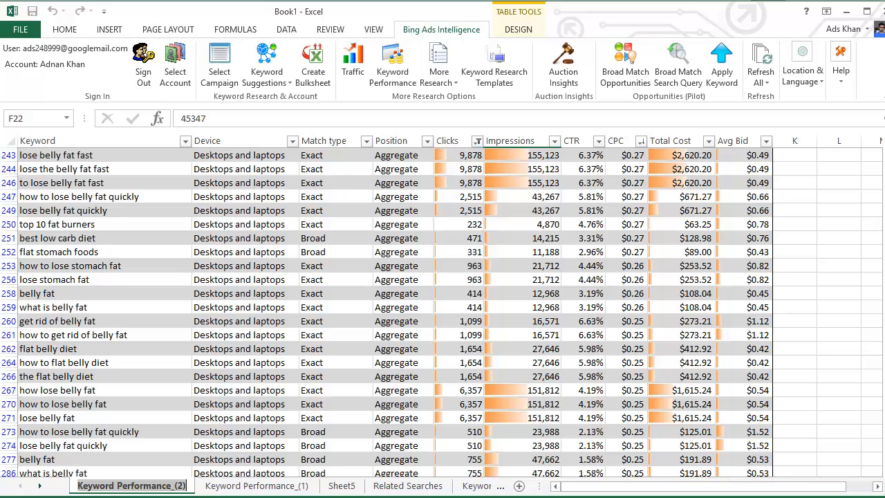
{"action": "type", "text": "final list"}
{"action": "key", "text": "Return"}
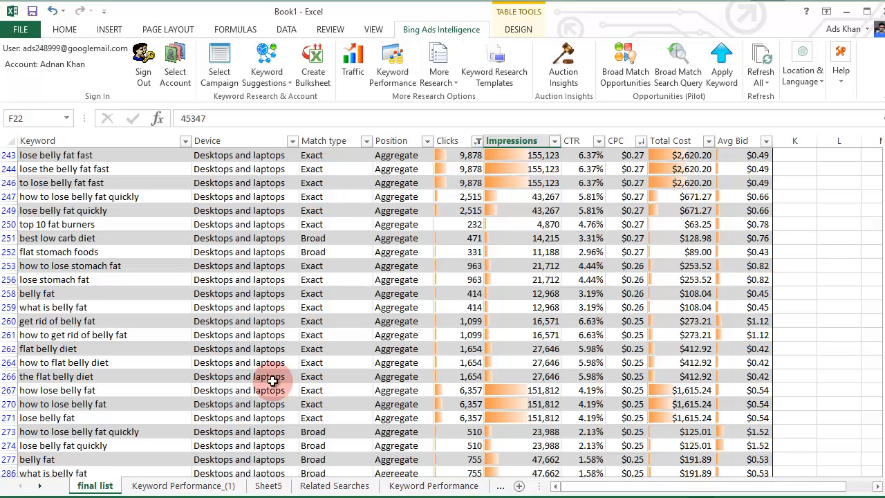
- Sort the final list by match type from A to Z
{"action": "left_click", "coordinate": [361, 262]}
{"action": "scroll", "coordinate": [373, 249], "scroll_direction": "up", "scroll_amount": 6}
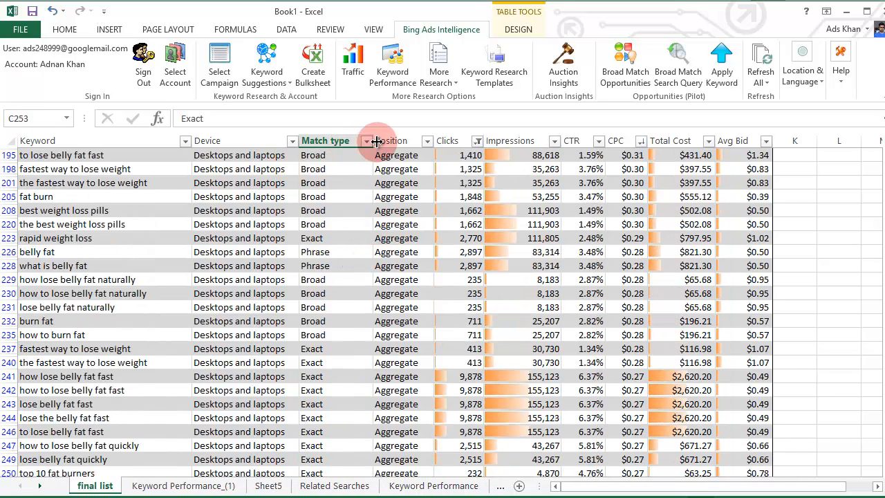
{"action": "left_click", "coordinate": [366, 141]}
{"action": "left_click", "coordinate": [327, 159]}
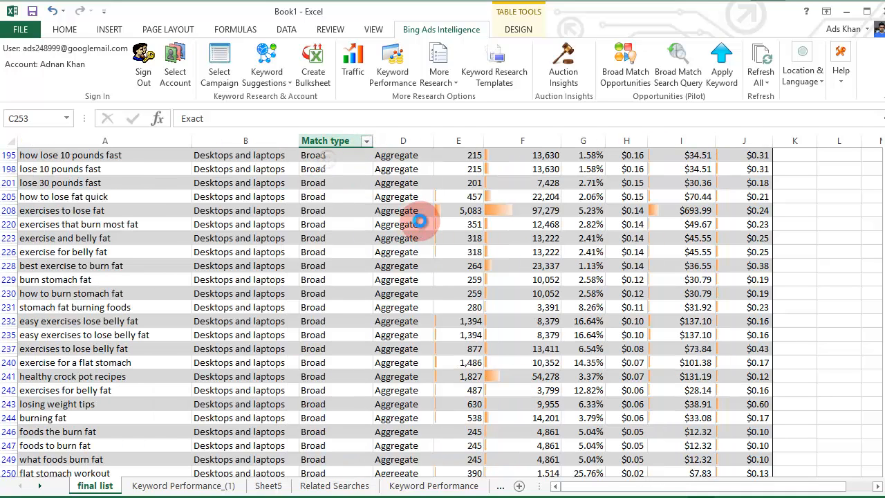
- Copy all Broad-match keywords, from "healthy recipes" to "flat stomach workout", from the final list into the blank Notepad file
{"action": "left_click_drag", "start_coordinate": [880, 276], "coordinate": [877, 155]}
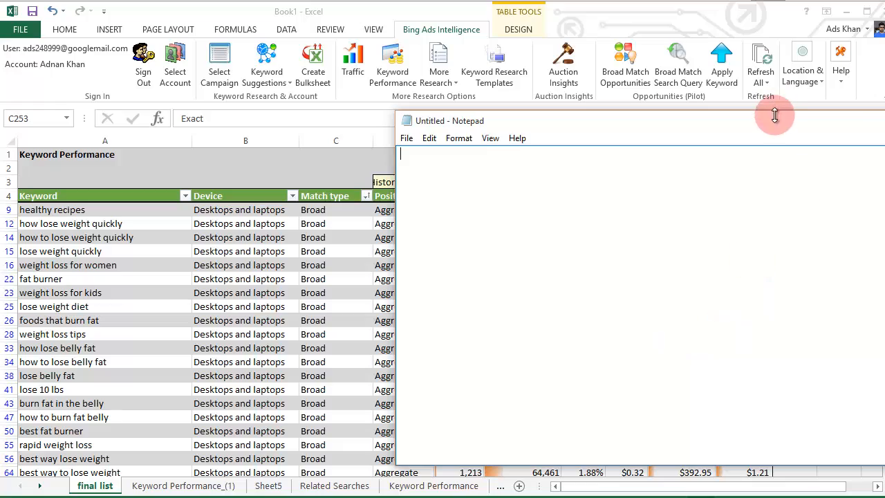
{"action": "left_click_drag", "start_coordinate": [774, 123], "coordinate": [876, 140]}
{"action": "left_click", "coordinate": [293, 239]}
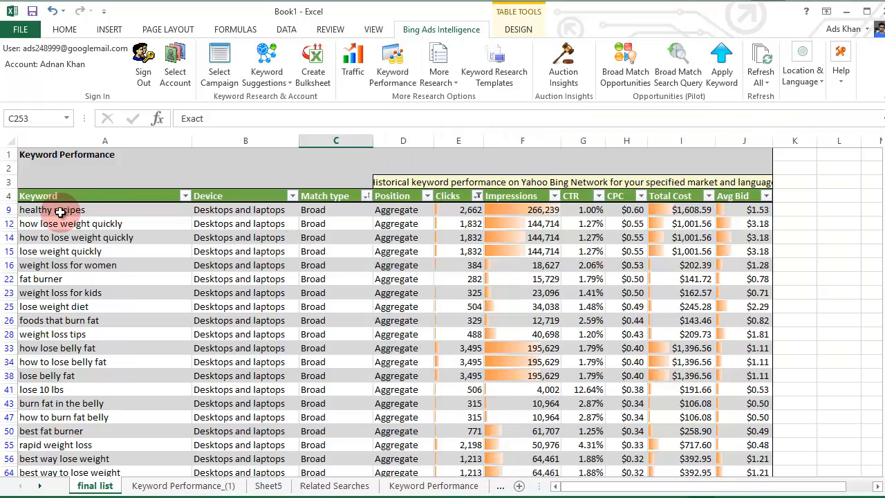
{"action": "left_click_drag", "start_coordinate": [61, 212], "coordinate": [88, 260]}
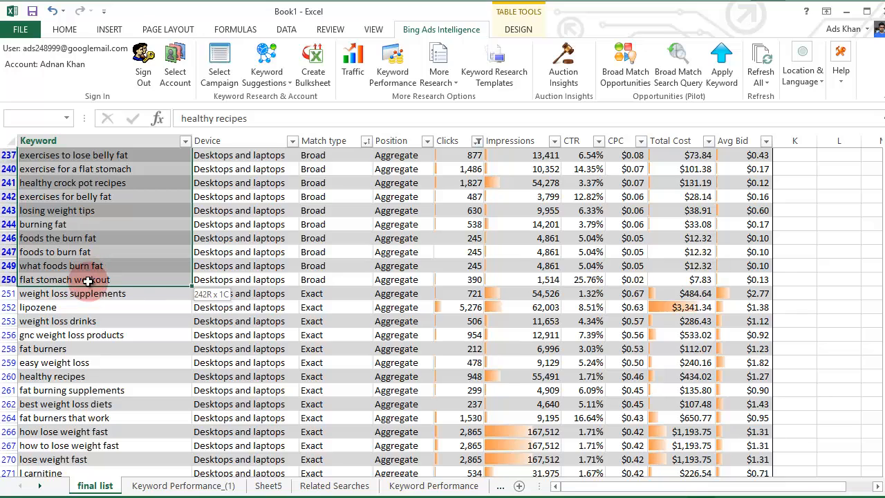
{"action": "key", "text": "ctrl+c"}
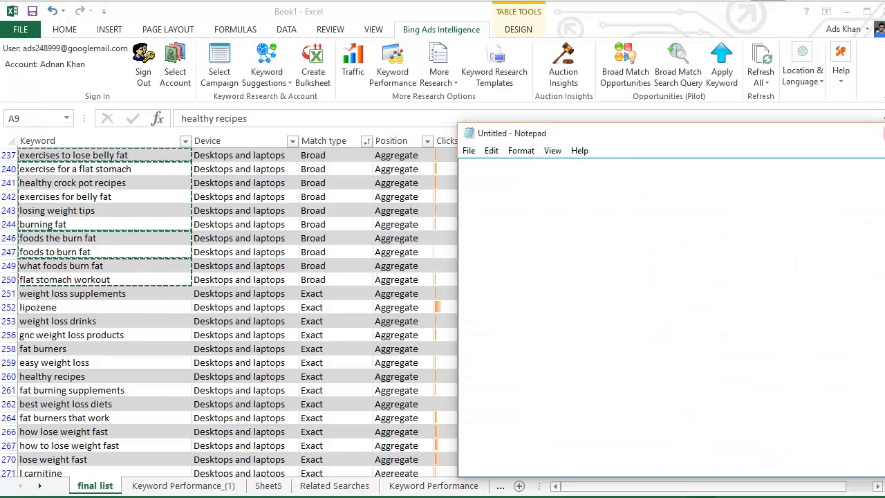
{"action": "left_click", "coordinate": [790, 234]}
{"action": "key", "text": "ctrl+v"}
- Copy all Exact-match keywords, from "weight loss supplements" to "weight watchers", and switch to Notepad
{"action": "left_click", "coordinate": [127, 295]}
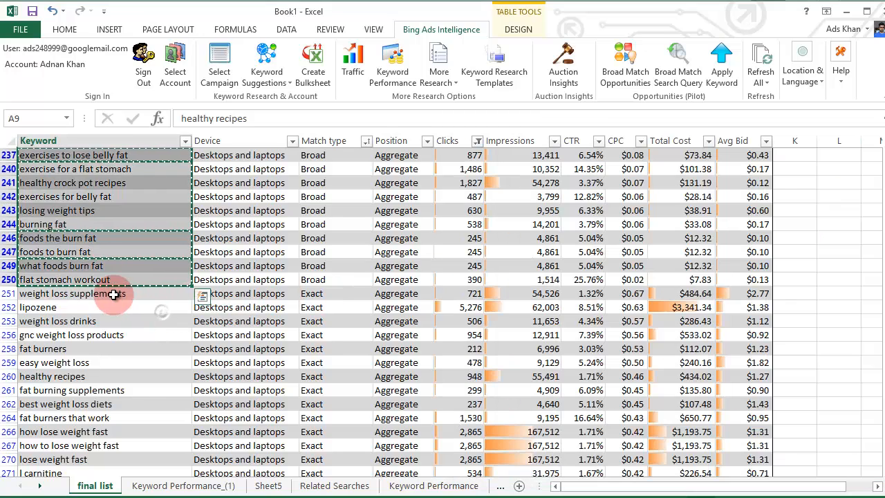
{"action": "left_click_drag", "start_coordinate": [127, 295], "coordinate": [97, 235]}
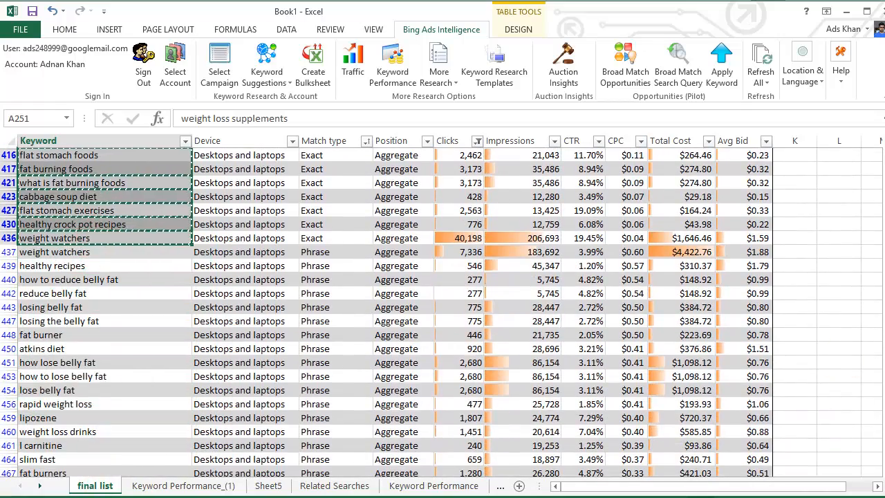
{"action": "key", "text": "alt+Tab"}
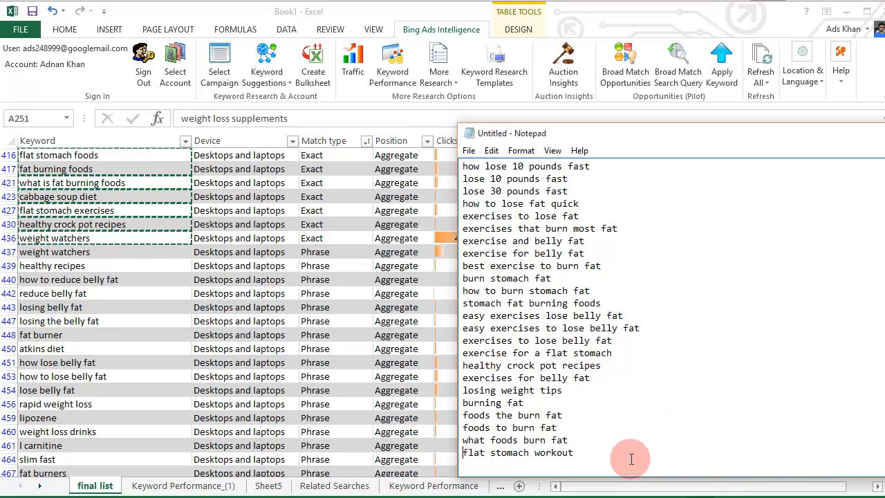
- Try wrapping the keyword "flat stomach workout" in square brackets by hand in the Notepad list
{"action": "type", "text": "["}
{"action": "key", "text": "End"}
{"action": "type", "text": "]"}
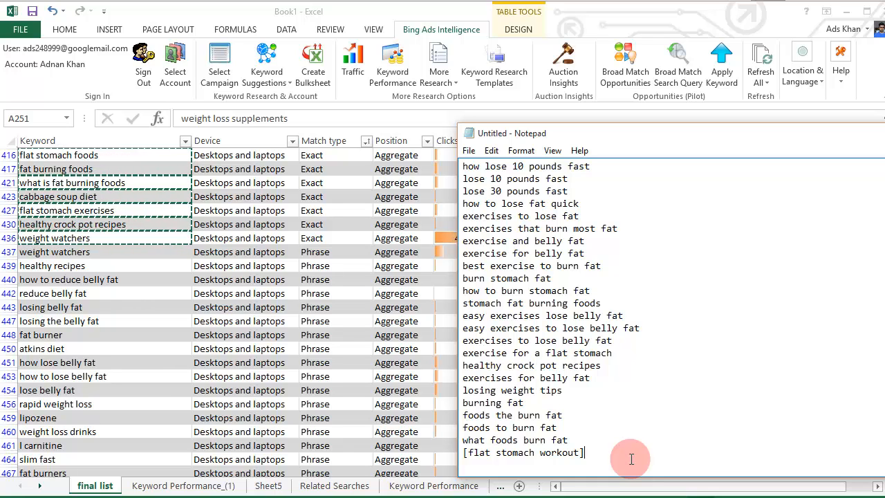
{"action": "key", "text": "BackSpace"}
{"action": "key", "text": "Home"}
{"action": "key", "text": "Delete"}
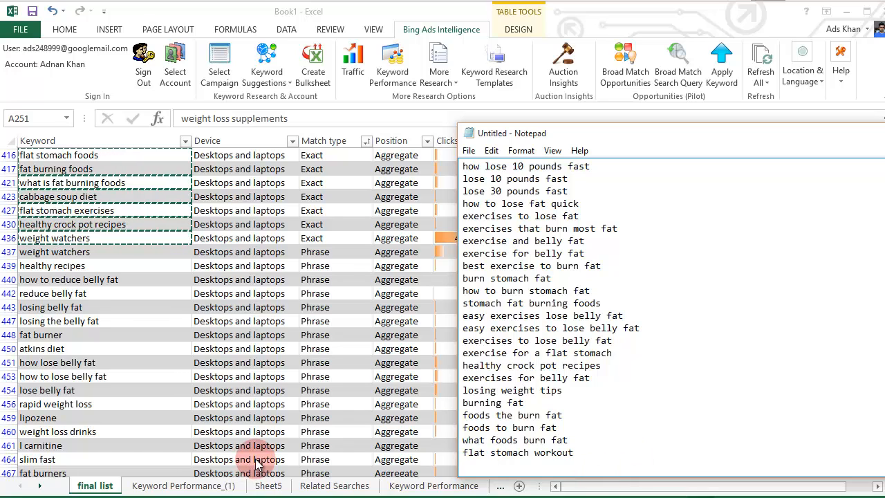
- Switch to Chrome and open the AdWords Wrapper tool from the Mike's Marketing Tools home page
{"action": "left_click", "coordinate": [149, 495]}
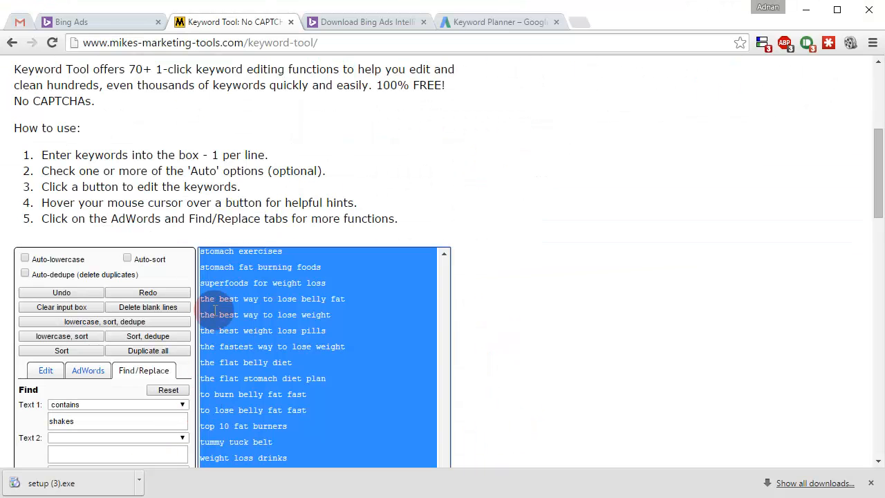
{"action": "scroll", "coordinate": [270, 167], "scroll_direction": "up", "scroll_amount": 5}
{"action": "left_click", "coordinate": [174, 145]}
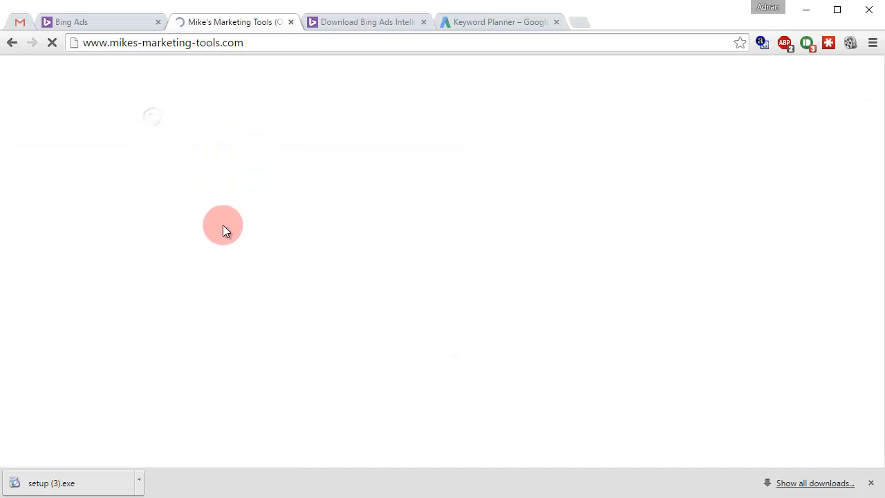
{"action": "scroll", "coordinate": [208, 238], "scroll_direction": "down", "scroll_amount": 3}
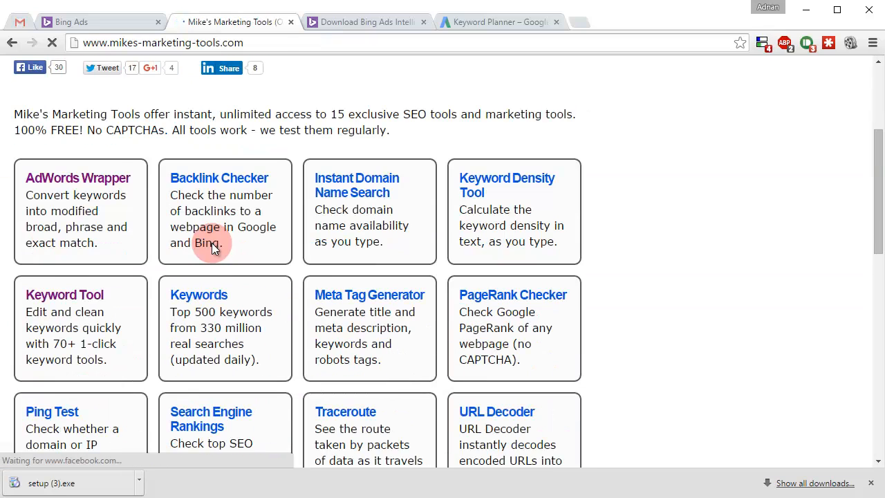
{"action": "left_click", "coordinate": [109, 186]}
- Paste the copied Exact-match keywords into the AdWords Wrapper keyword box and wrap them
{"action": "scroll", "coordinate": [298, 293], "scroll_direction": "down", "scroll_amount": 4}
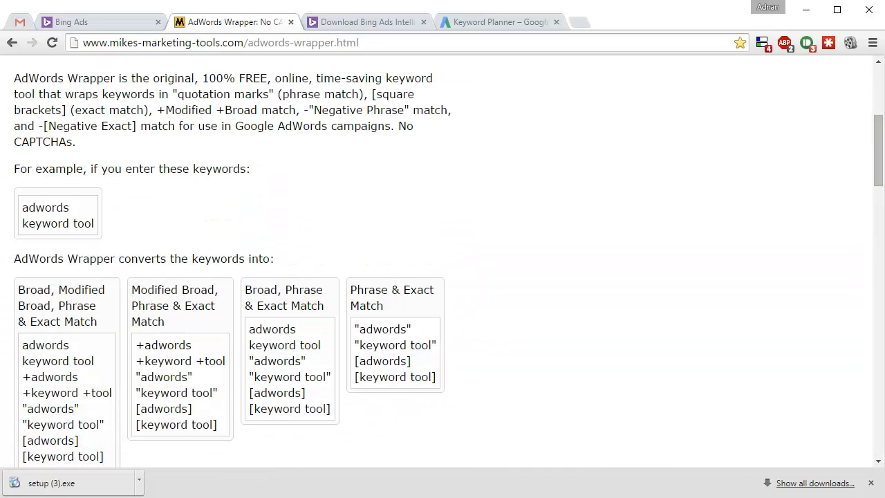
{"action": "key", "text": "alt+Tab"}
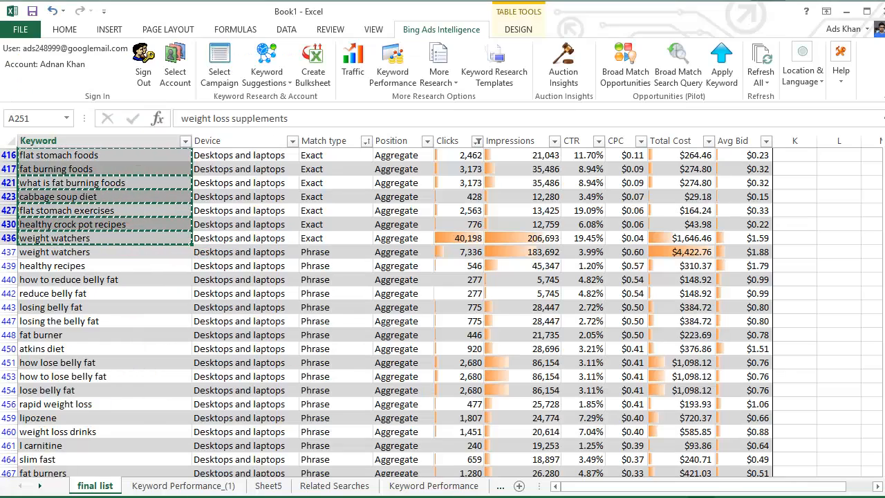
{"action": "key", "text": "alt+Tab"}
{"action": "scroll", "coordinate": [610, 294], "scroll_direction": "down", "scroll_amount": 9}
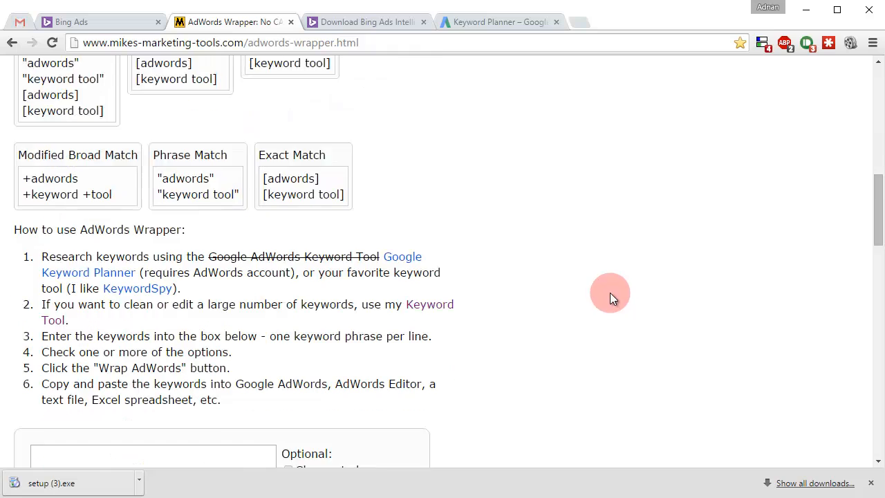
{"action": "left_click", "coordinate": [207, 220]}
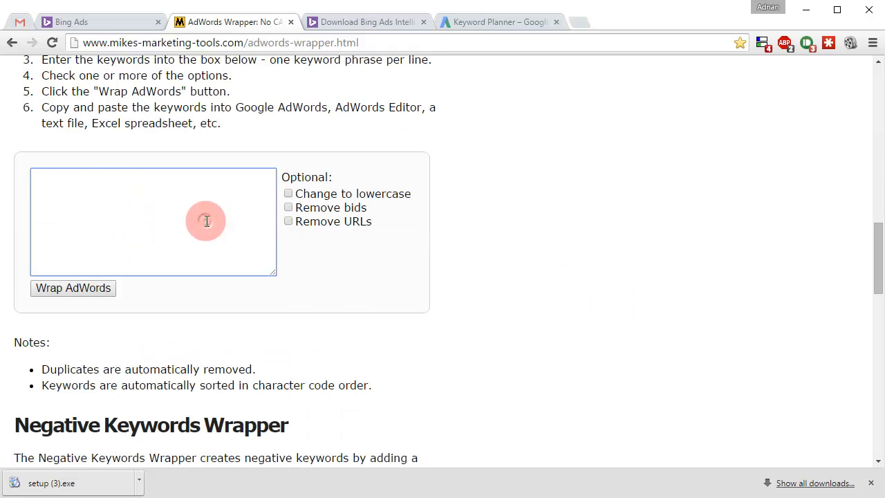
{"action": "key", "text": "ctrl+v"}
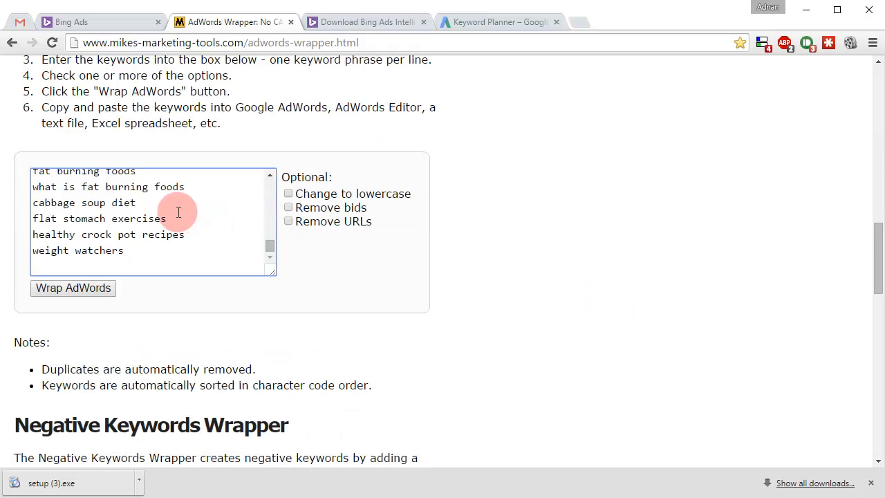
{"action": "left_click", "coordinate": [94, 291]}
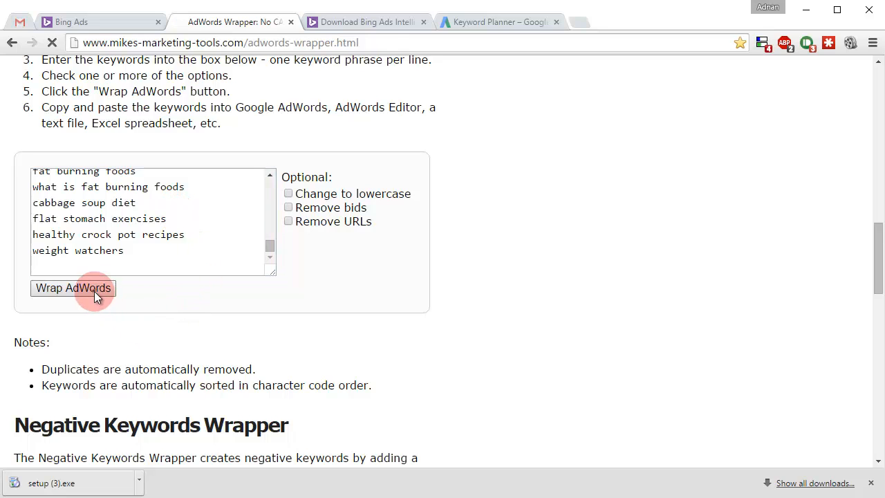
- Copy the whole [Exact Match] result list and paste it at the end of the Notepad keyword list
{"action": "scroll", "coordinate": [546, 301], "scroll_direction": "down", "scroll_amount": 10}
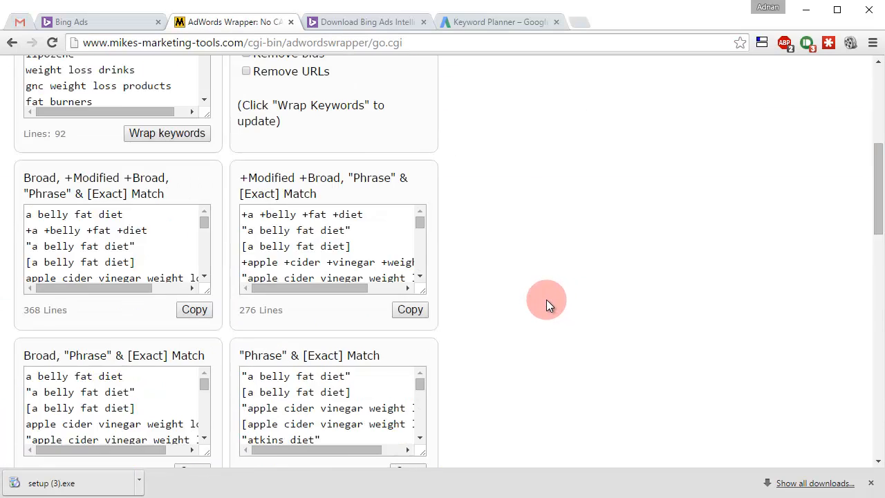
{"action": "scroll", "coordinate": [541, 303], "scroll_direction": "down", "scroll_amount": 2}
{"action": "scroll", "coordinate": [542, 302], "scroll_direction": "up", "scroll_amount": 2}
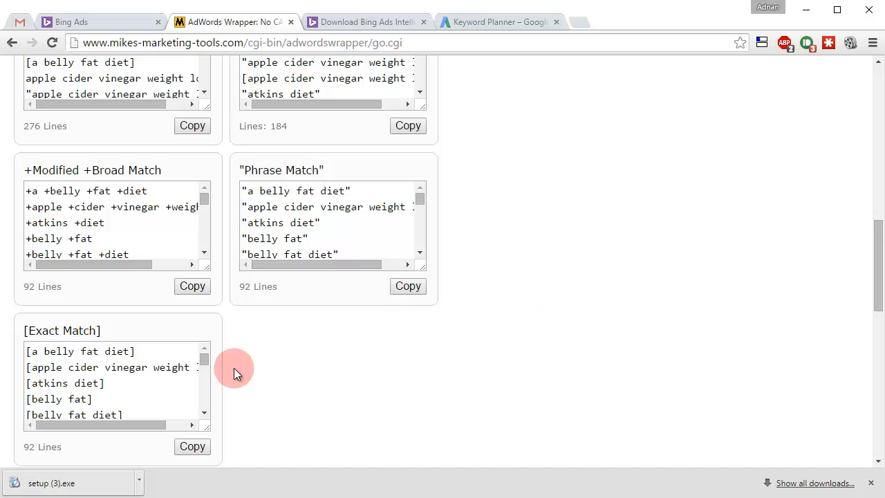
{"action": "left_click", "coordinate": [120, 387]}
{"action": "key", "text": "ctrl+a"}
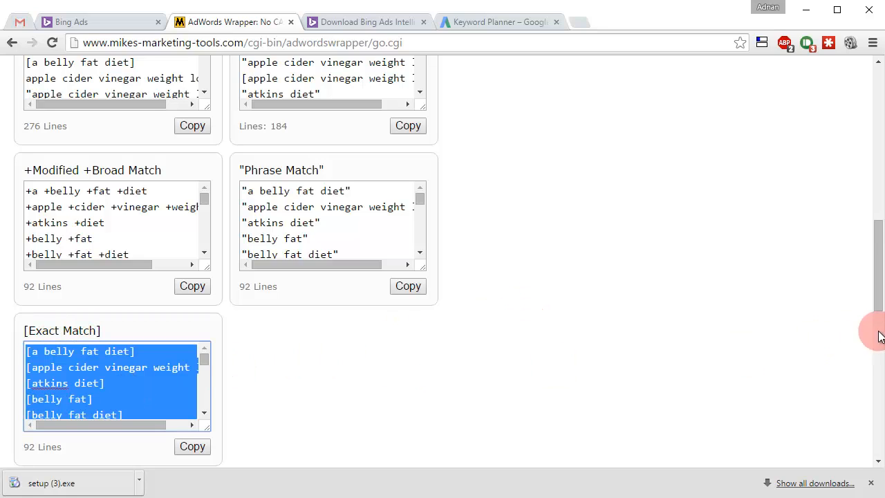
{"action": "key", "text": "alt+Tab"}
{"action": "key", "text": "ctrl+v"}
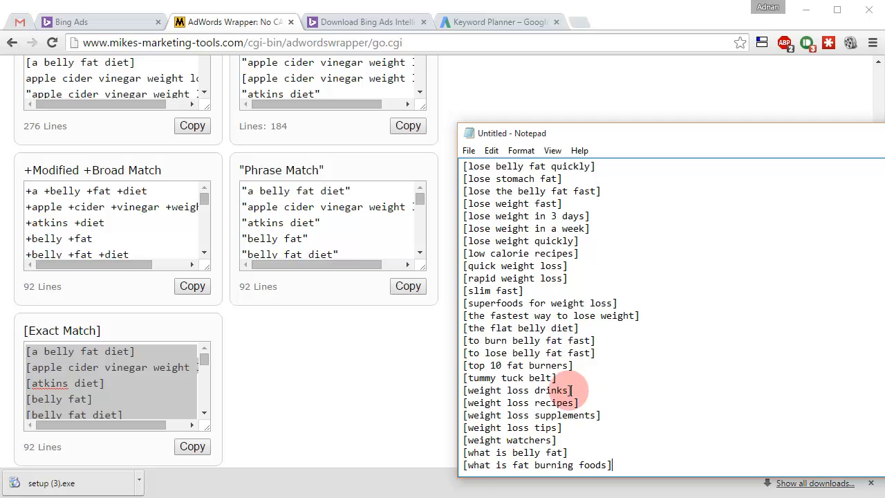
- Return to Excel and copy all Phrase-match keywords, from "weight watchers" to "stomach exercises", in the final list
{"action": "left_click", "coordinate": [377, 391]}
{"action": "scroll", "coordinate": [539, 318], "scroll_direction": "up", "scroll_amount": 5}
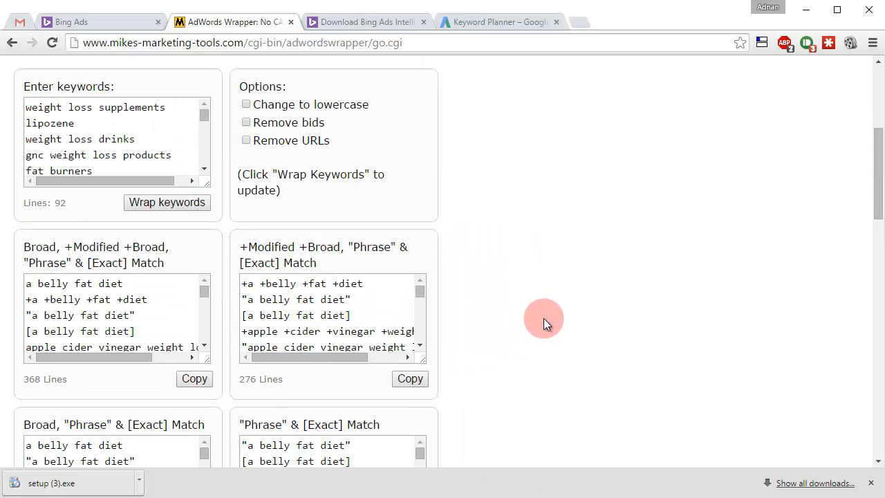
{"action": "left_click", "coordinate": [378, 494]}
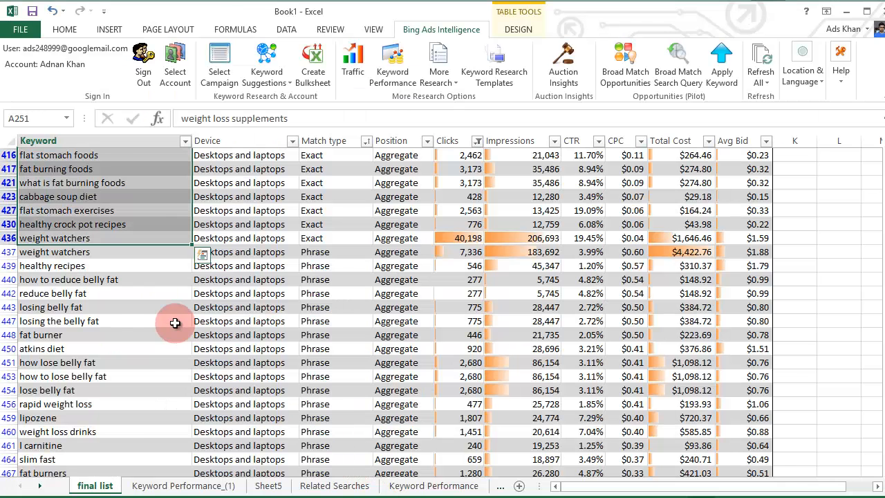
{"action": "left_click", "coordinate": [103, 262]}
{"action": "left_click_drag", "start_coordinate": [77, 255], "coordinate": [77, 472]}
{"action": "right_click", "coordinate": [80, 452]}
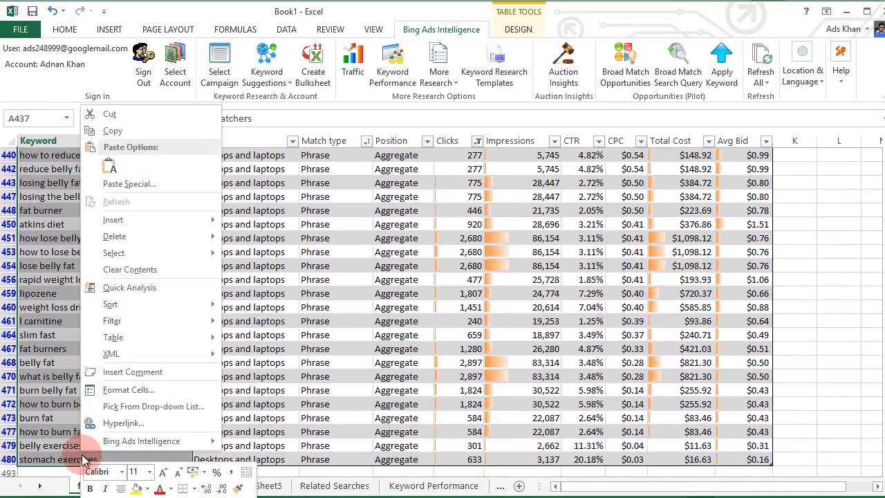
{"action": "left_click", "coordinate": [112, 131]}
{"action": "scroll", "coordinate": [113, 138], "scroll_direction": "up", "scroll_amount": 4}
- Replace the keywords entered in AdWords Wrapper with the copied Phrase-match keywords and wrap them
{"action": "key", "text": "alt+Tab"}
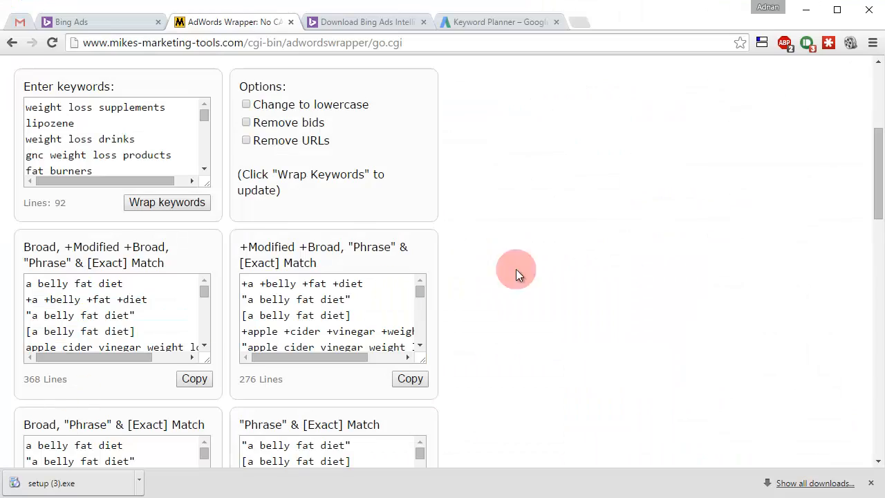
{"action": "scroll", "coordinate": [516, 271], "scroll_direction": "up", "scroll_amount": 4}
{"action": "scroll", "coordinate": [605, 271], "scroll_direction": "down", "scroll_amount": 2}
{"action": "scroll", "coordinate": [121, 232], "scroll_direction": "down", "scroll_amount": 1}
{"action": "left_click", "coordinate": [134, 231]}
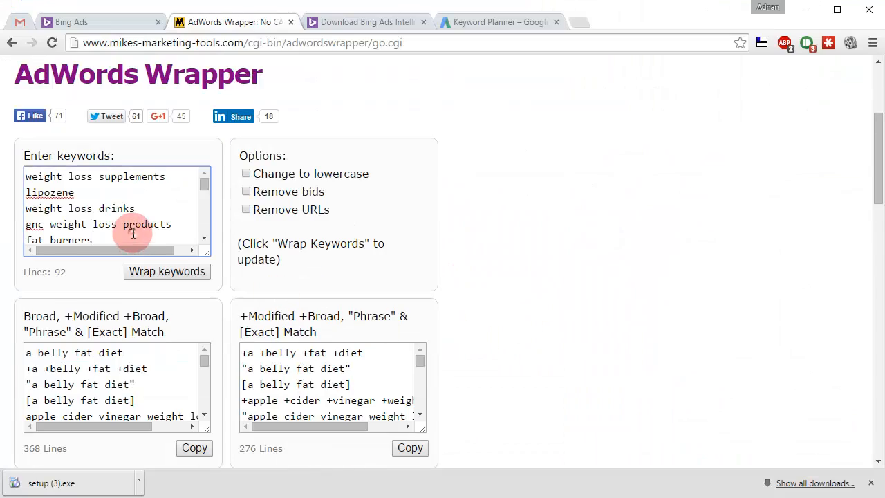
{"action": "key", "text": "ctrl+a"}
{"action": "key", "text": "ctrl+v"}
{"action": "left_click", "coordinate": [168, 271]}
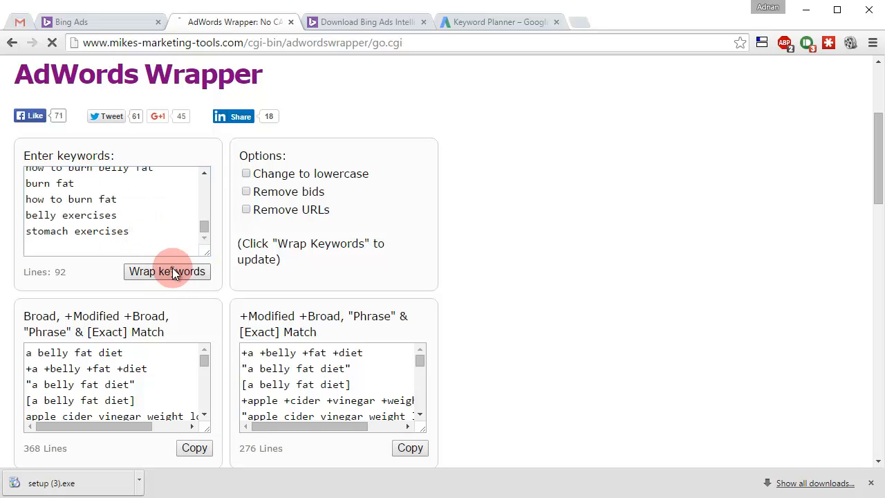
- Copy the whole "Phrase Match" result list and paste it on a new line at the end of the Notepad keyword list
{"action": "scroll", "coordinate": [545, 287], "scroll_direction": "down", "scroll_amount": 11}
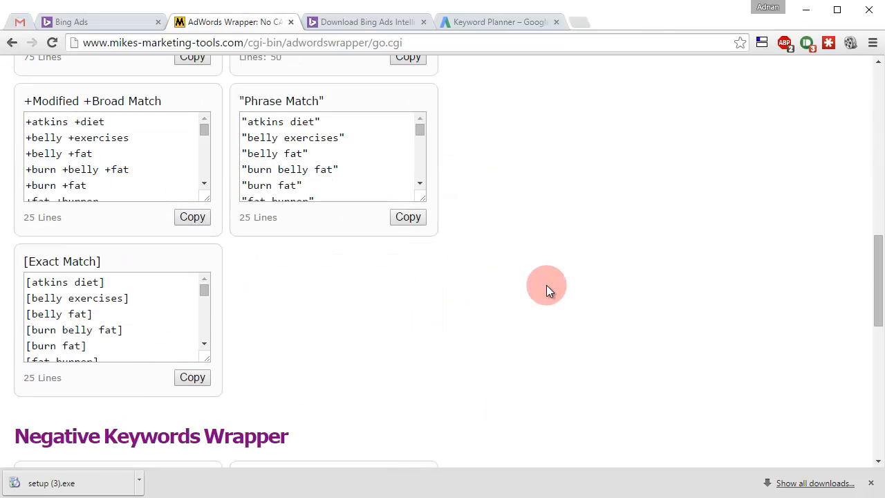
{"action": "scroll", "coordinate": [545, 287], "scroll_direction": "up", "scroll_amount": 2}
{"action": "left_click", "coordinate": [347, 312]}
{"action": "key", "text": "ctrl+a"}
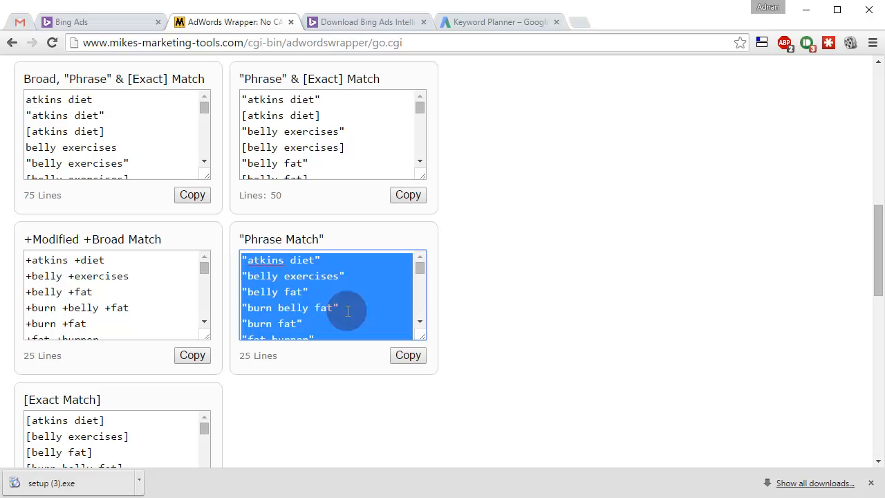
{"action": "key", "text": "alt+Tab"}
{"action": "left_click", "coordinate": [650, 467]}
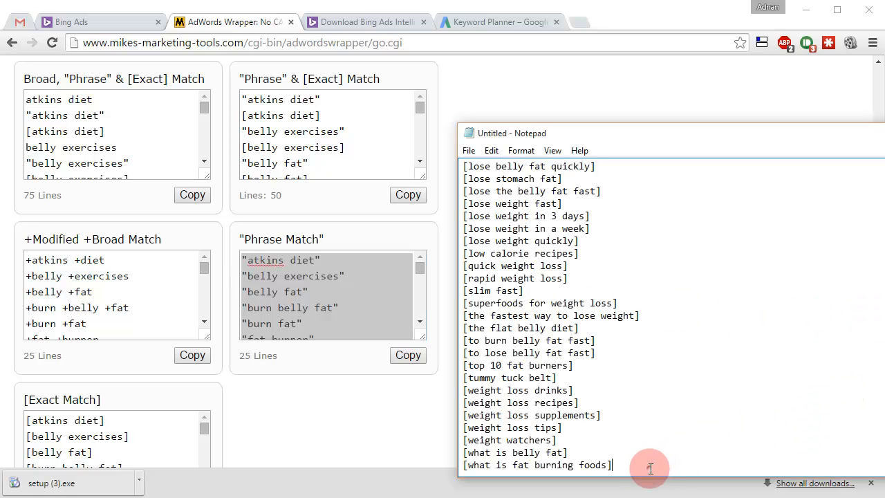
{"action": "key", "text": "Return"}
{"action": "key", "text": "ctrl+v"}
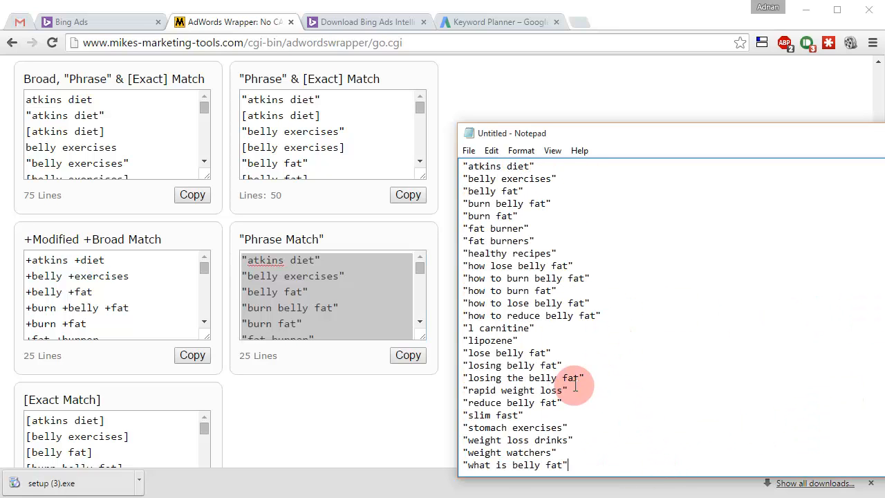
- Look through the combined Exact-match and Phrase-match keywords in the Notepad list, moving its window farther away from the AdWords Wrapper results
{"action": "scroll", "coordinate": [595, 391], "scroll_direction": "up", "scroll_amount": 4}
{"action": "scroll", "coordinate": [591, 387], "scroll_direction": "down", "scroll_amount": 2}
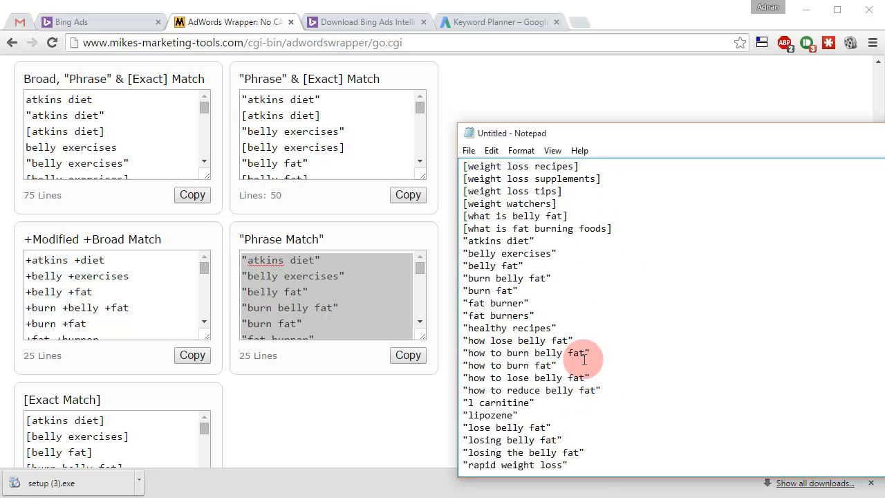
{"action": "scroll", "coordinate": [662, 363], "scroll_direction": "up", "scroll_amount": 5}
{"action": "scroll", "coordinate": [663, 364], "scroll_direction": "down", "scroll_amount": 7}
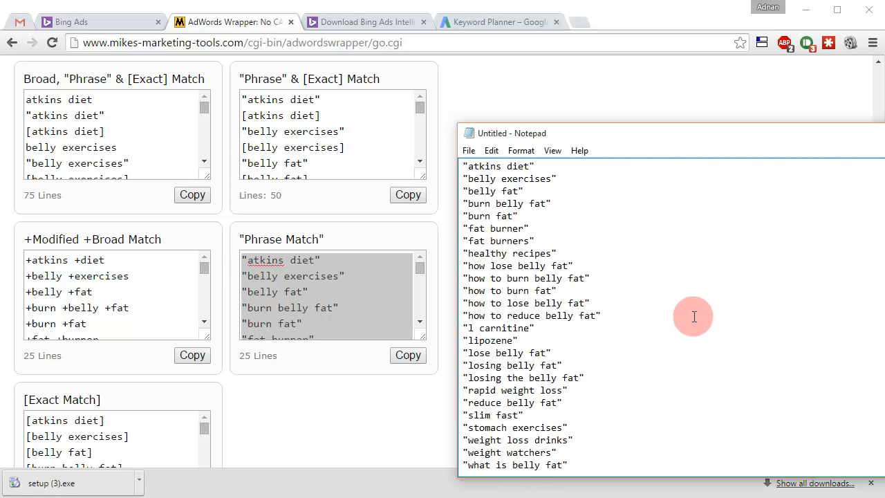
{"action": "left_click", "coordinate": [695, 340]}
{"action": "mouse_move", "coordinate": [695, 133]}
{"action": "left_mouse_down"}
{"action": "mouse_move", "coordinate": [719, 166]}
{"action": "mouse_move", "coordinate": [705, 255]}
{"action": "mouse_move", "coordinate": [622, 158]}
{"action": "mouse_move", "coordinate": [764, 107]}
{"action": "left_mouse_up"}
{"action": "left_click", "coordinate": [764, 241]}
{"action": "scroll", "coordinate": [762, 240], "scroll_direction": "up", "scroll_amount": 13}
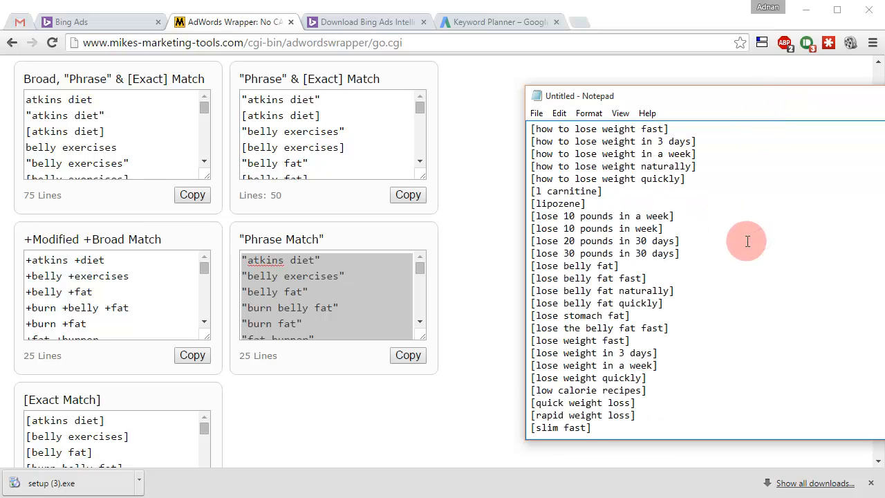
{"action": "scroll", "coordinate": [723, 265], "scroll_direction": "up", "scroll_amount": 9}
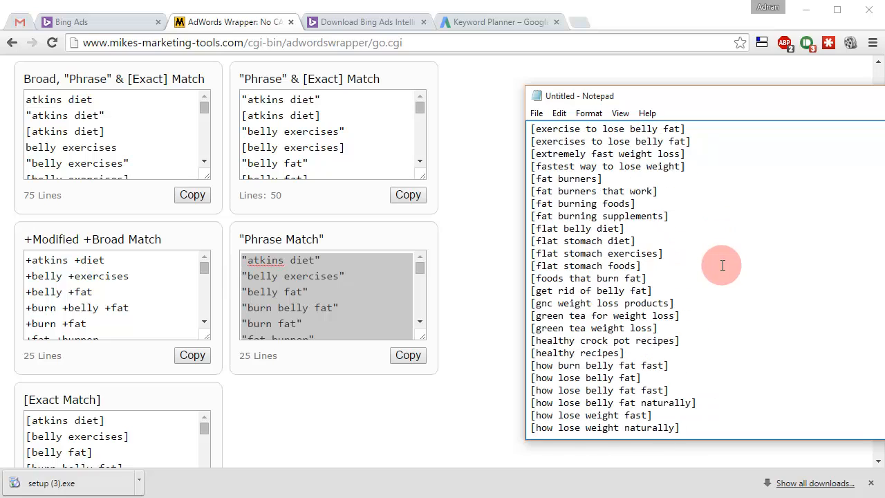